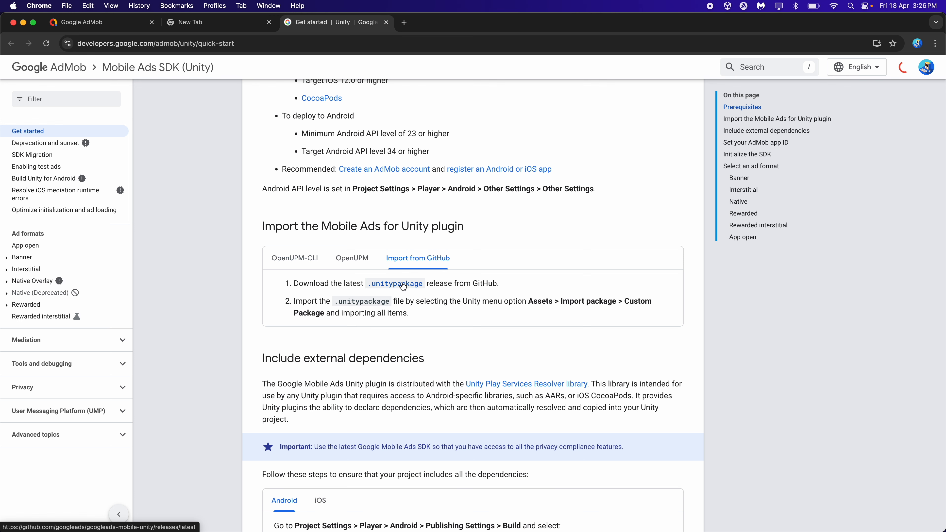
Review the Google Mobile Ads Unity Plugin v10.0.0 release and its downloadable package on GitHub, and minimize the browser window
scroll(401, 284, down, 10)
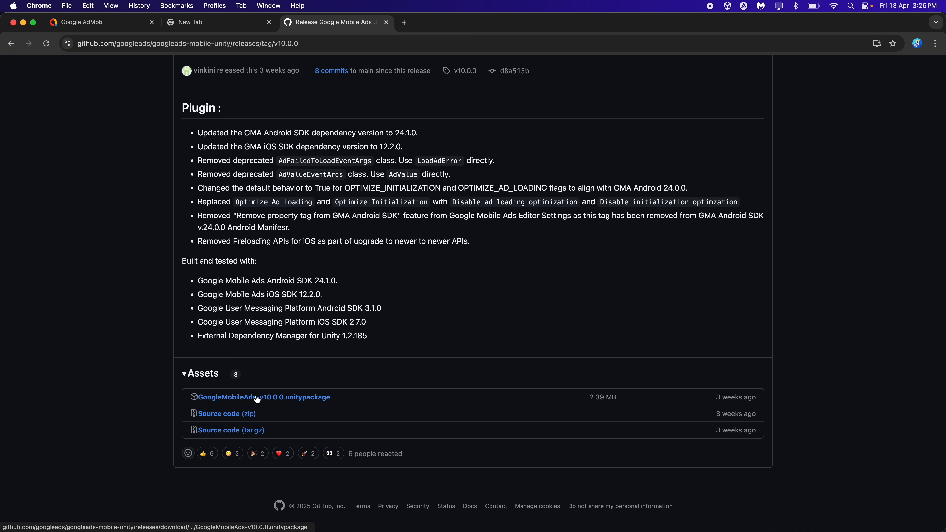
scroll(302, 277, up, 3)
scroll(301, 277, up, 2)
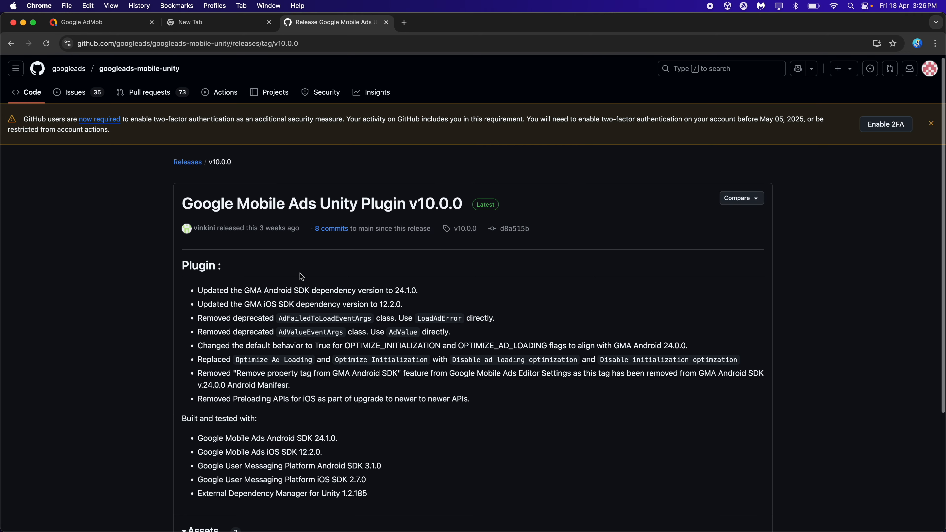
click(23, 23)
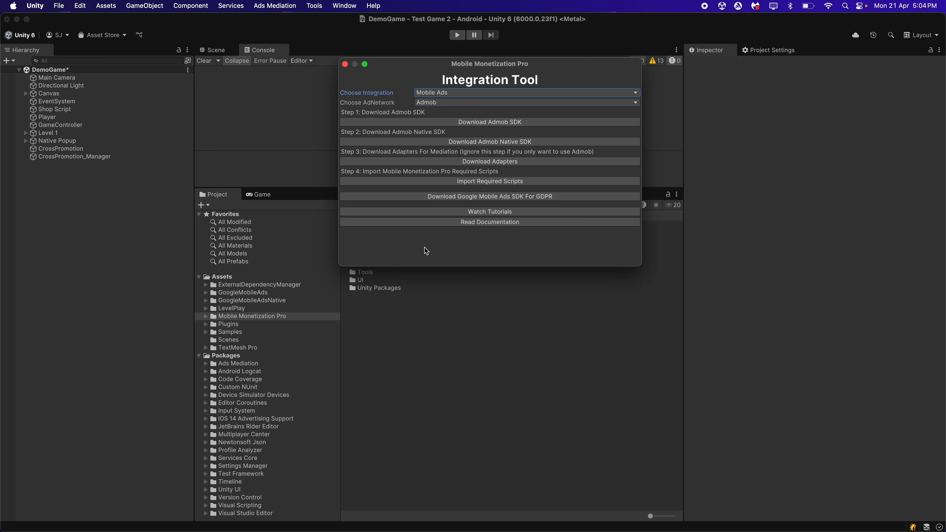
Close the Integration Tool and open the MobileMonetizationPro_AdmobAdsInitializer script from Tools > MobileMonetization_AdmobManager > Scripts for editing
click(344, 64)
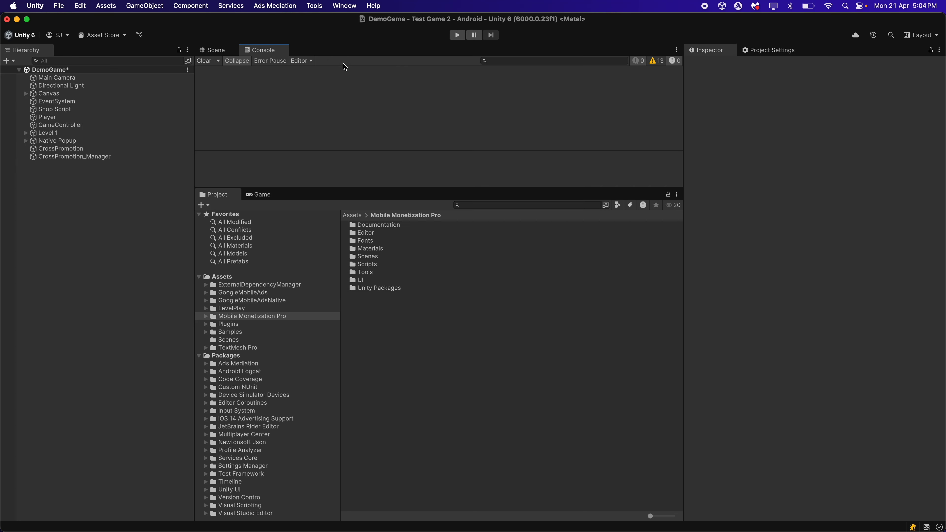
double_click(369, 273)
double_click(404, 225)
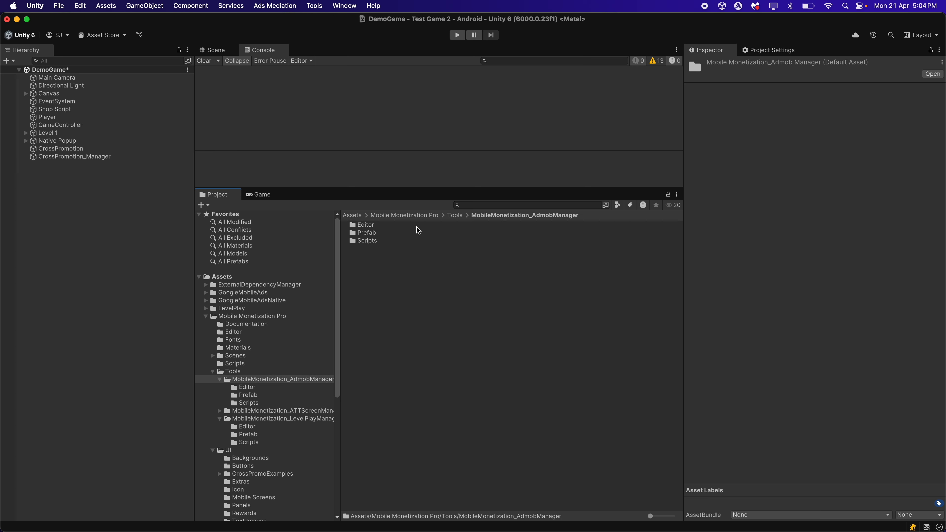
double_click(389, 242)
click(375, 226)
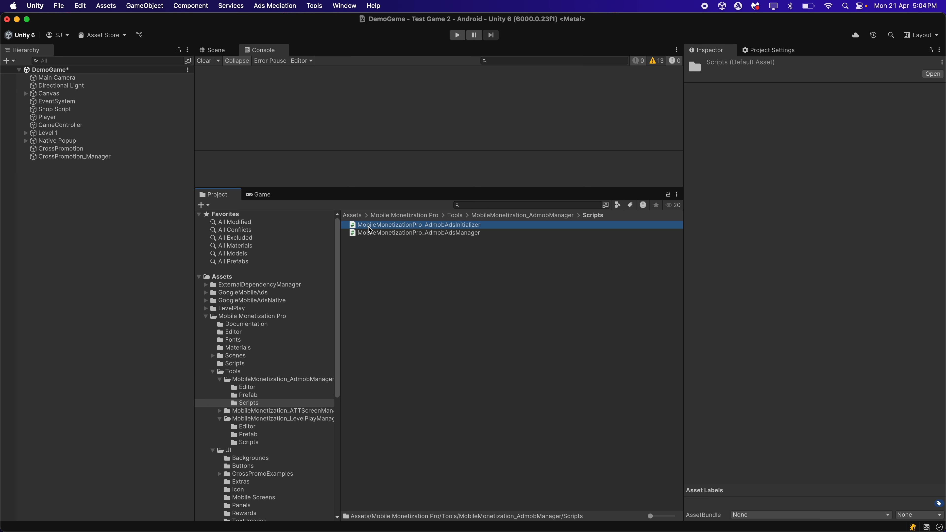
double_click(445, 225)
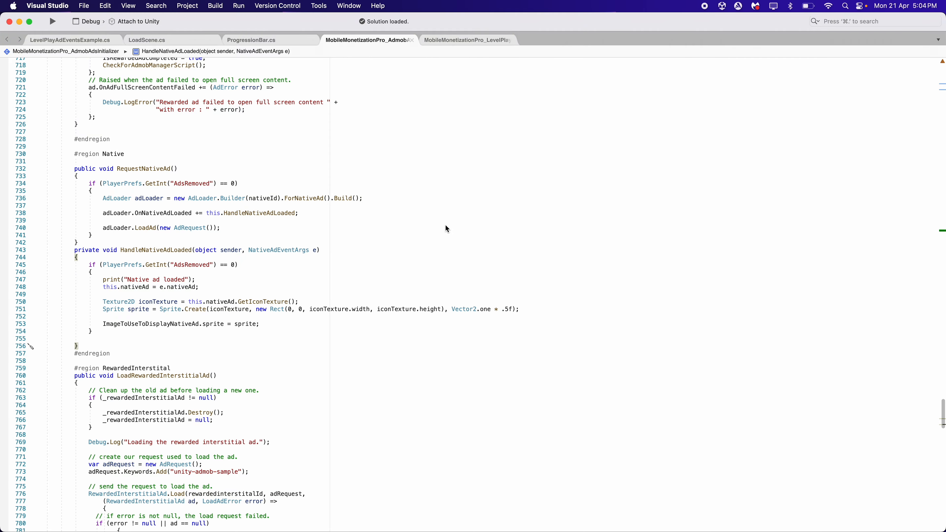
Comment out the RequestNativeAd and HandleNativeAdLoaded methods and both RequestNativeAd() calls in the initializer script, and save it
drag(72, 171, 84, 346)
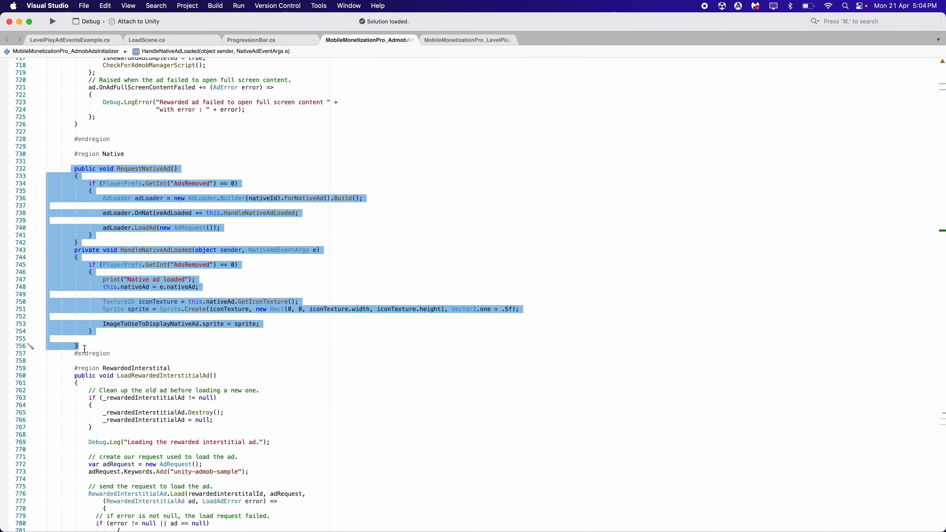
key(super+slash)
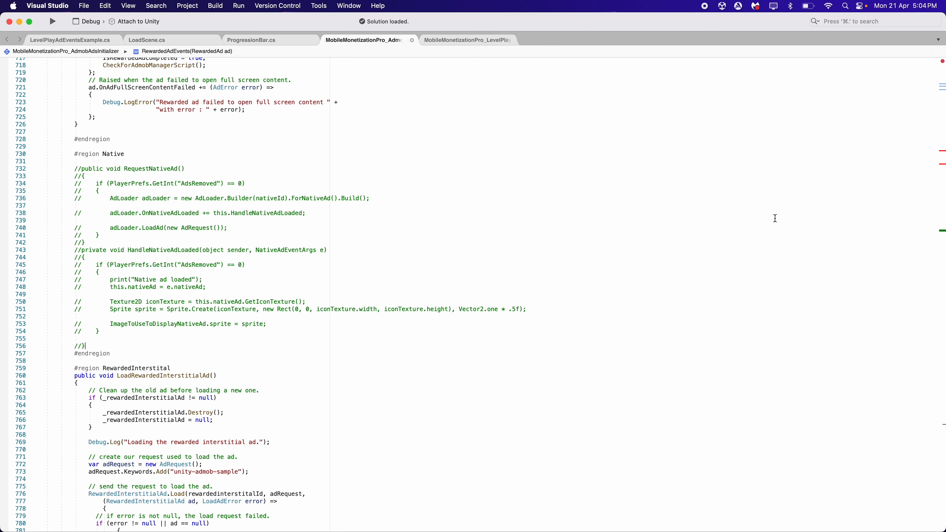
scroll(776, 218, up, 1)
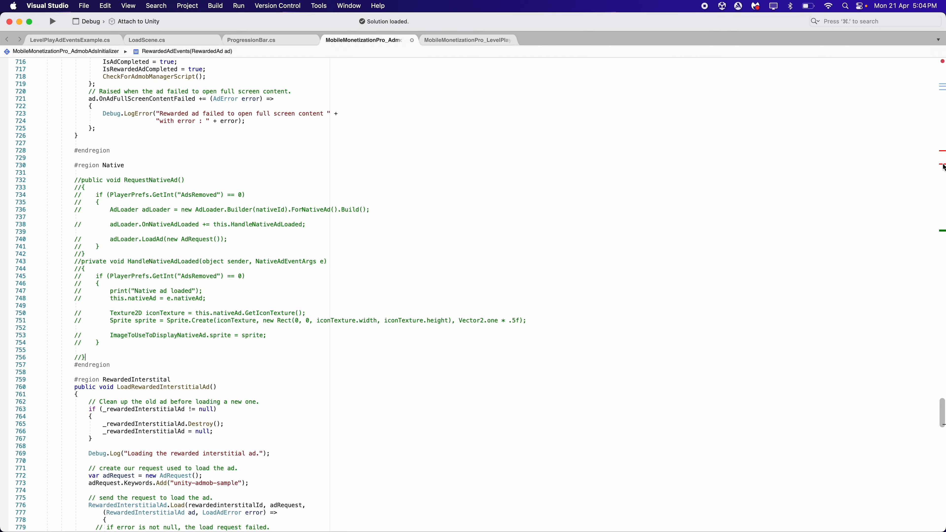
scroll(914, 186, up, 20)
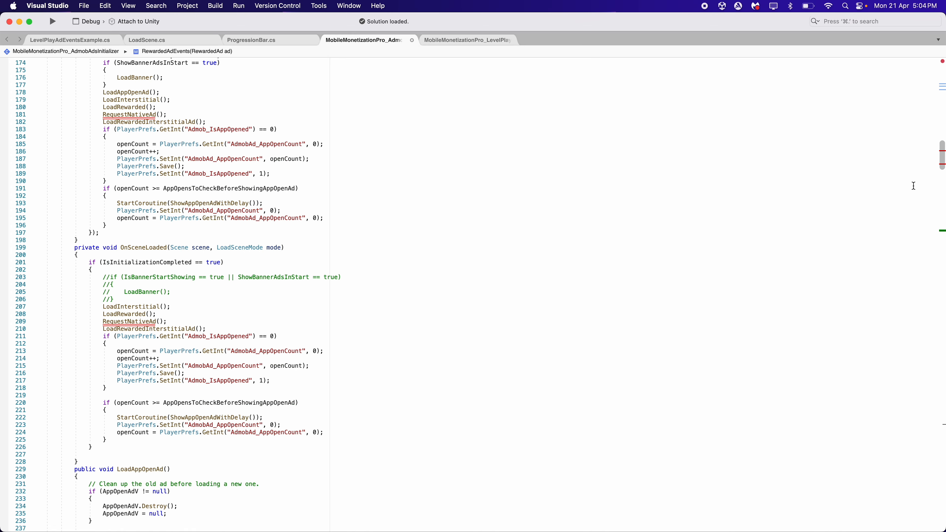
scroll(914, 186, up, 1)
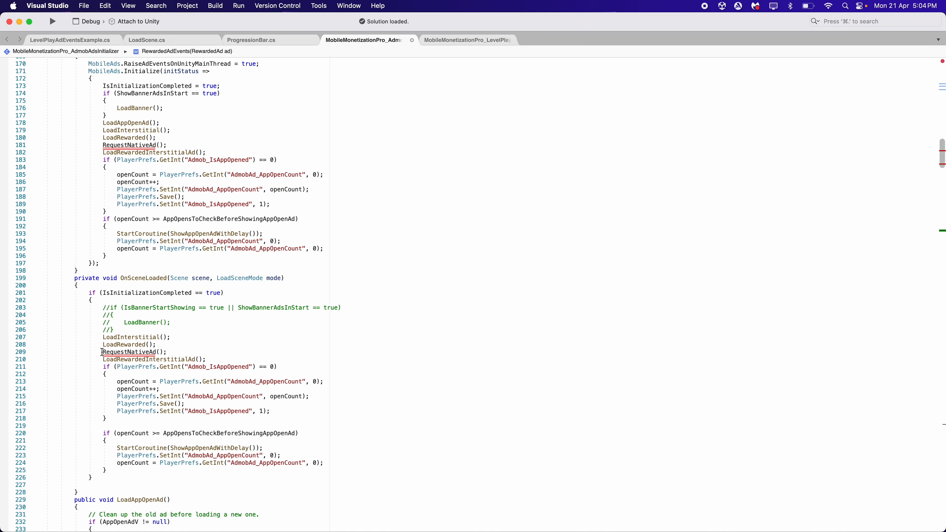
drag(102, 352, 167, 352)
key(super+slash)
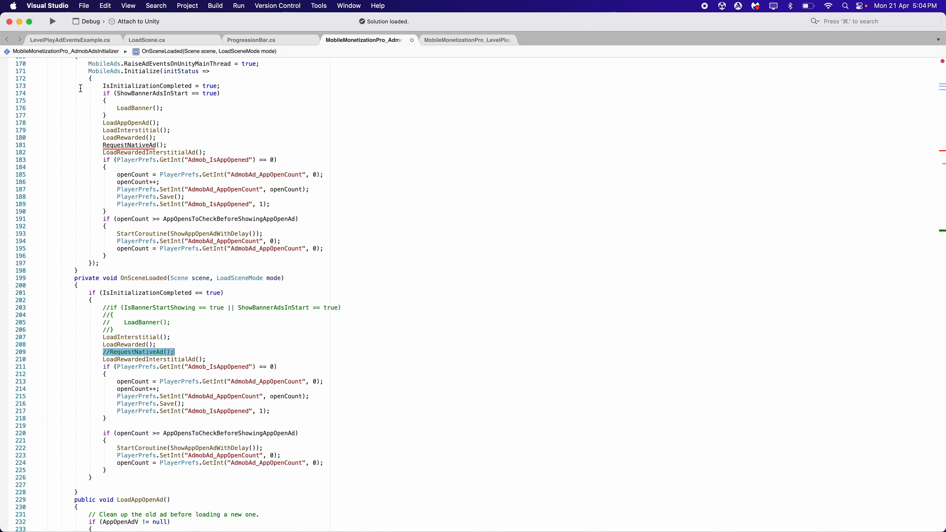
drag(103, 145, 188, 145)
key(super+slash)
click(194, 144)
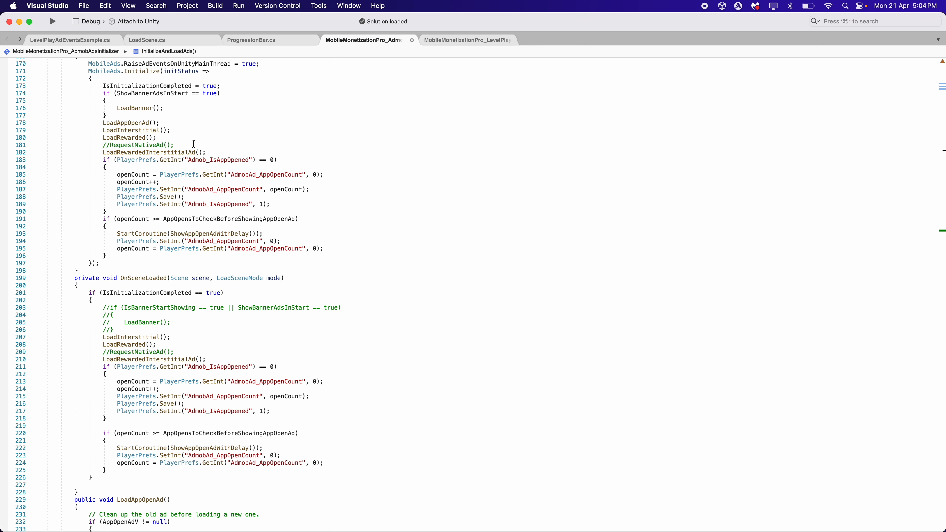
key(super+s)
Switch to Unity, download the AdMob native SDK package through the Integration Tool's download page, and import it into the project
key(super+Tab)
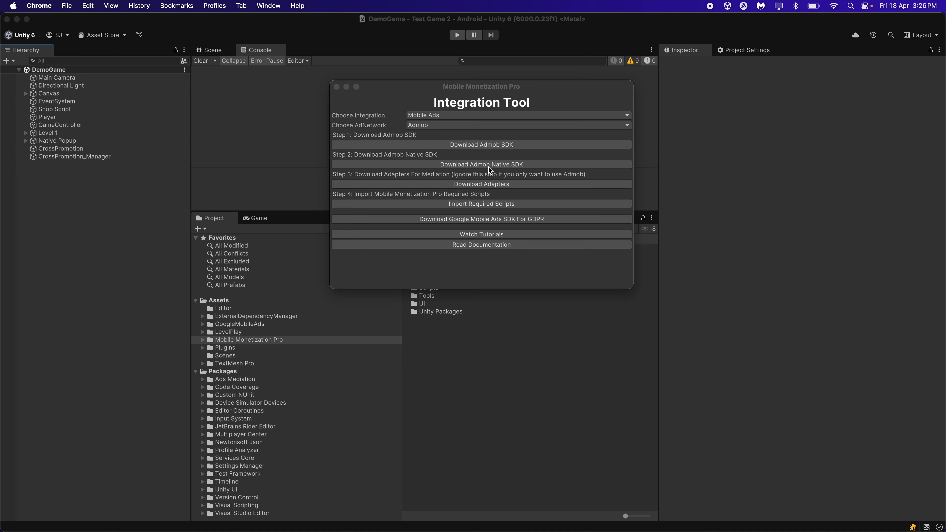
click(499, 164)
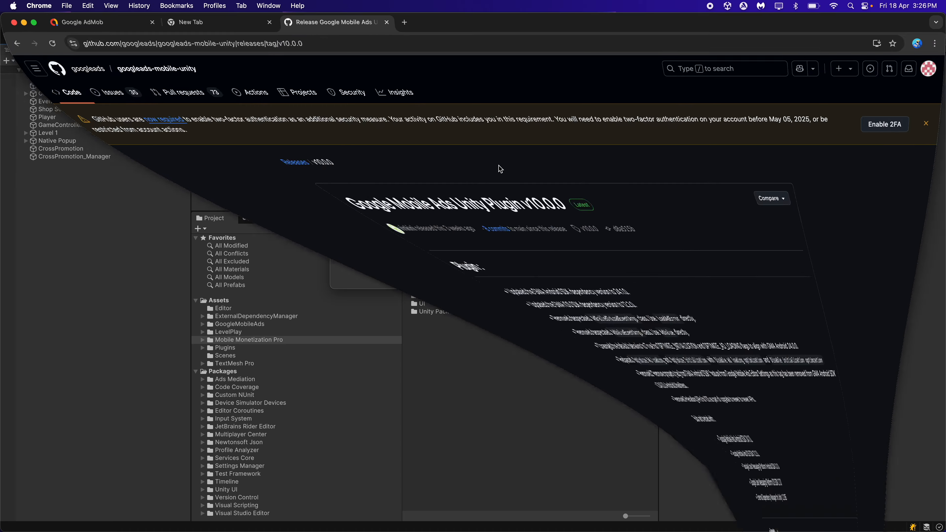
click(386, 23)
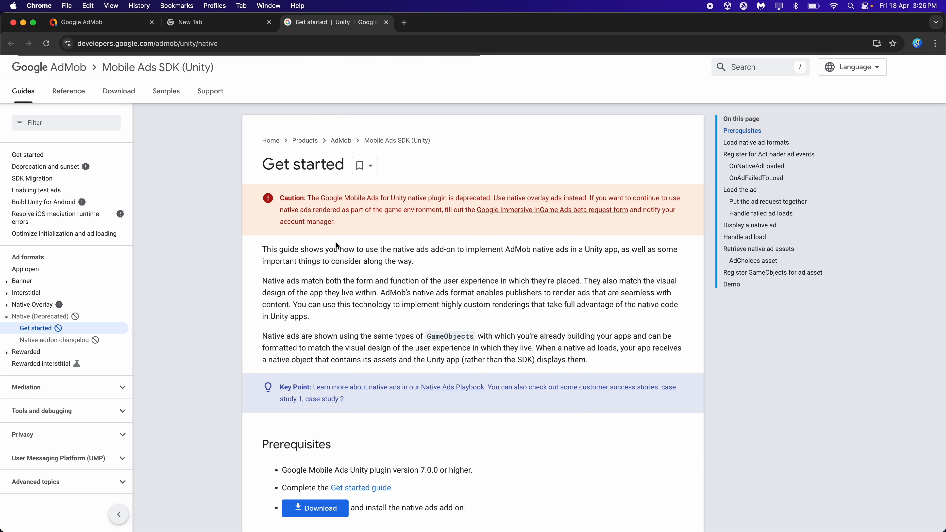
scroll(335, 242, down, 4)
click(330, 422)
scroll(335, 423, down, 2)
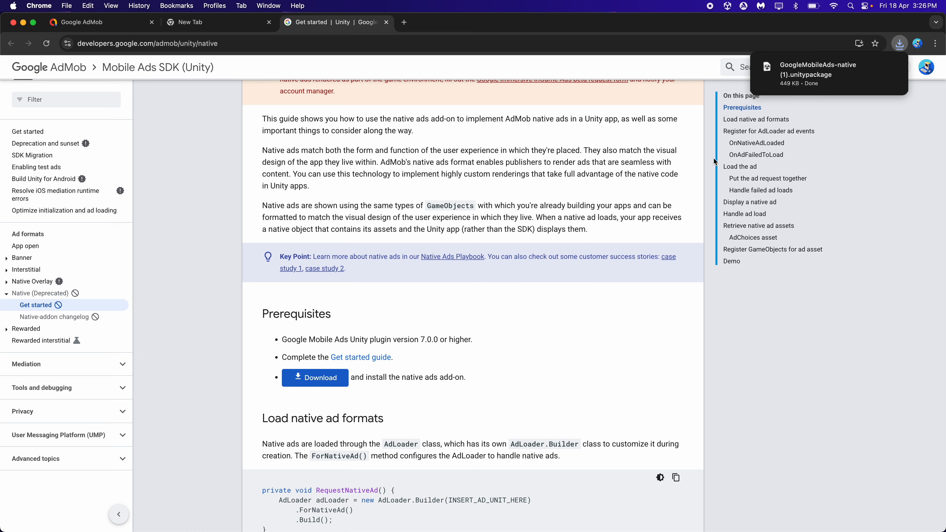
click(868, 82)
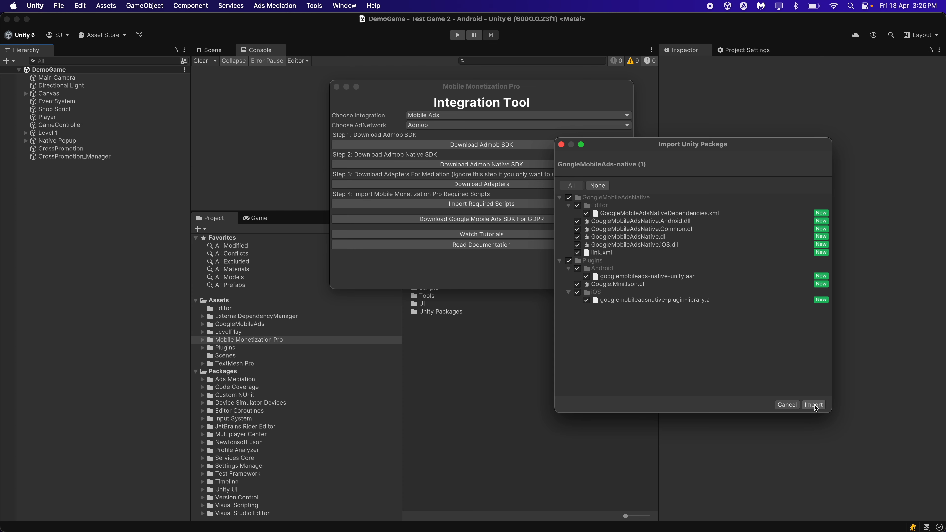
click(814, 405)
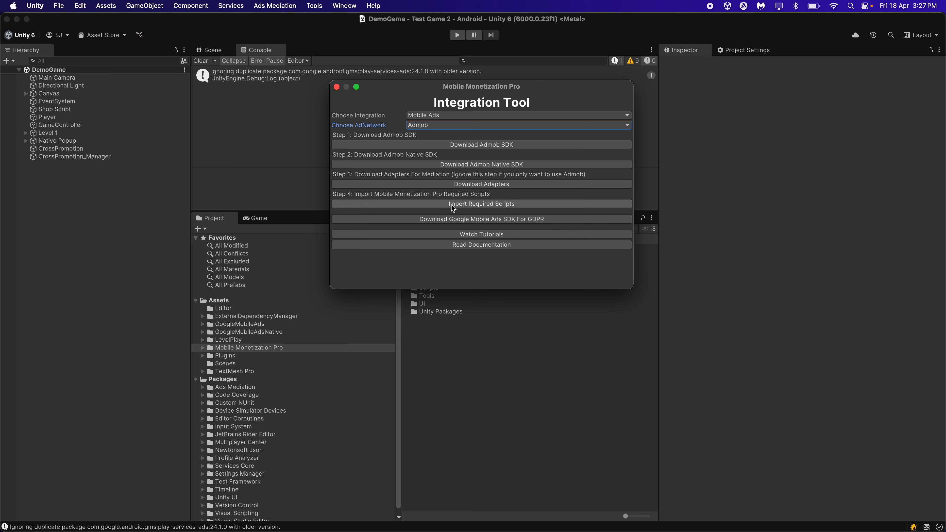
Import the Mobile Monetization Pro required AdMob scripts with all items included, close the Integration Tool, and clear the console
click(490, 204)
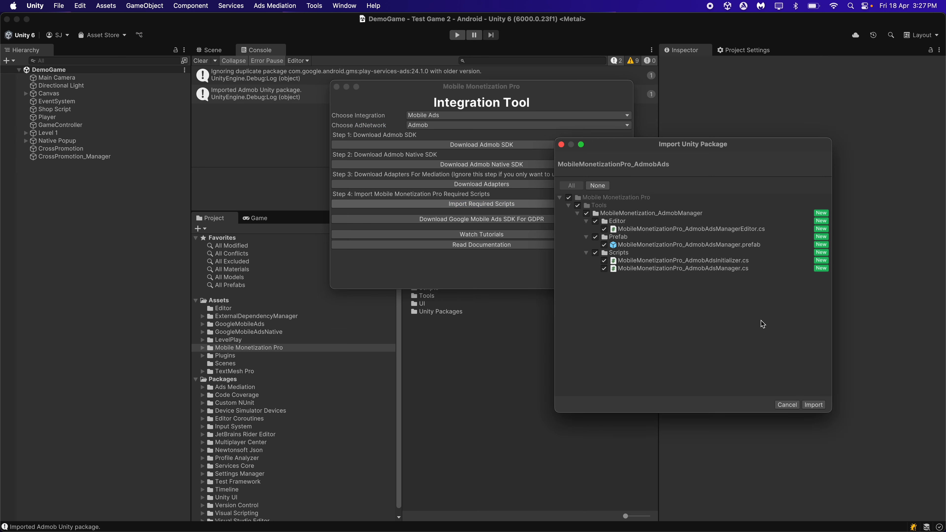
click(814, 405)
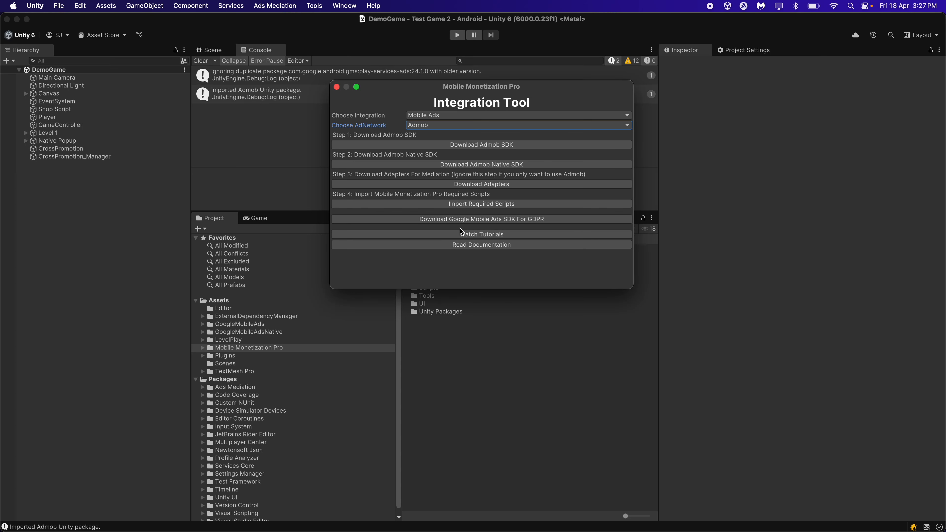
click(337, 86)
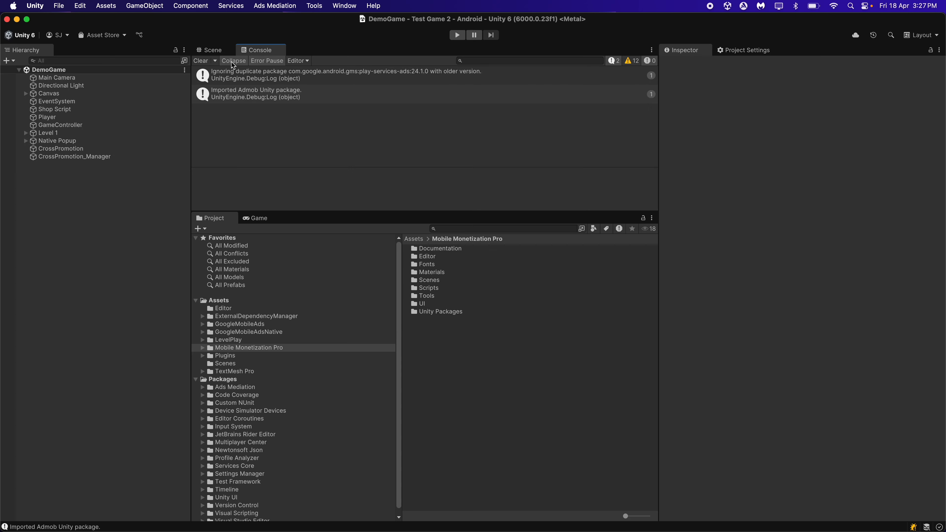
click(200, 60)
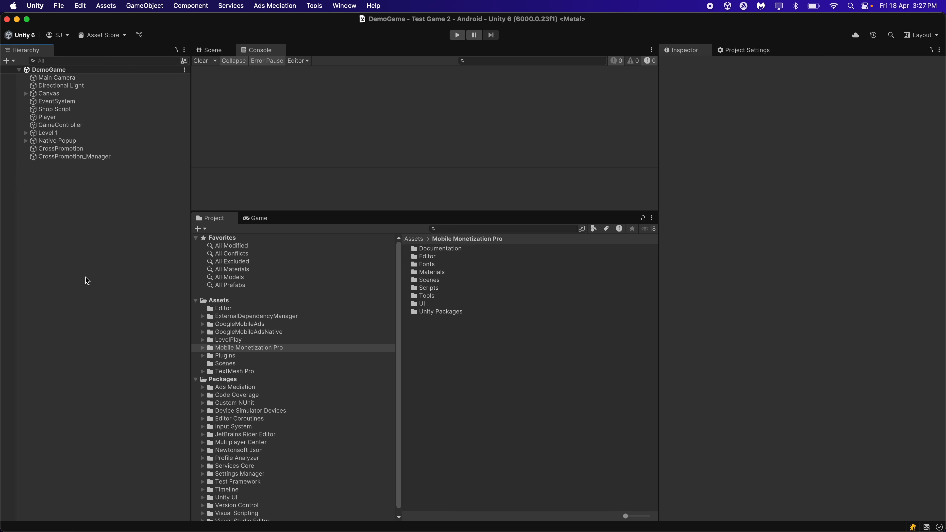
Create an empty game object named "Admob Ads Initializer" in the DemoGame scene and reset its position to 0, 0, 0
right_click(87, 265)
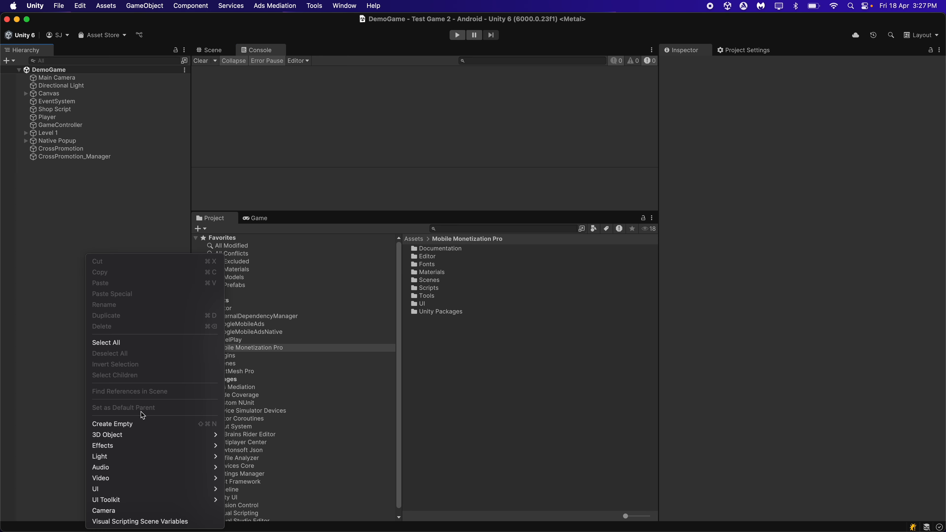
click(138, 423)
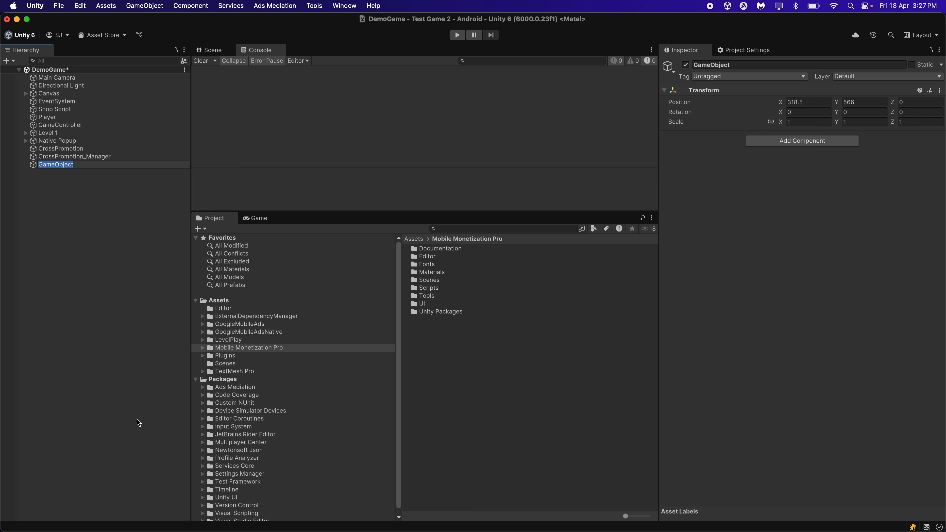
text(Admob Ads Initializer)
key(Return)
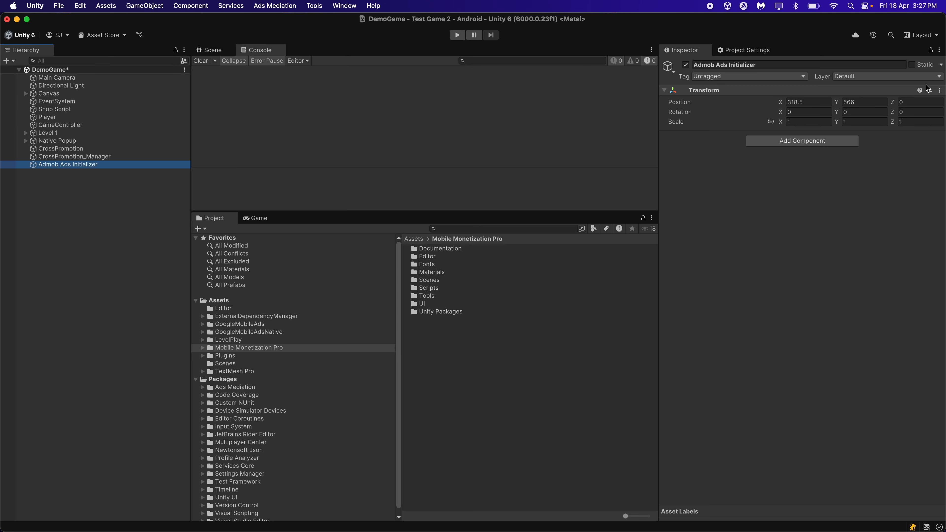
click(940, 90)
click(905, 104)
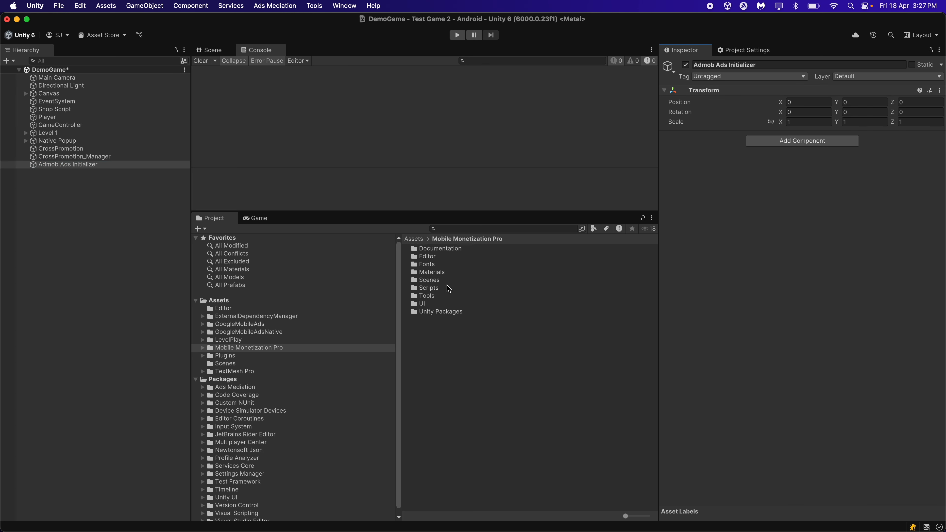
Attach the MobileMonetizationPro_AdmobAdsInitializer script from the MobileMonetization_AdmobManager Scripts folder to the Admob Ads Initializer object
double_click(436, 292)
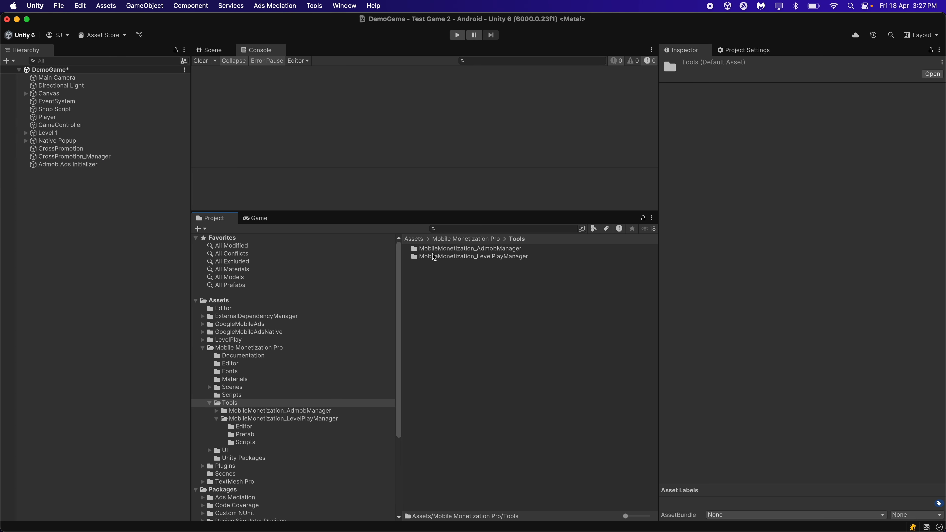
double_click(447, 249)
double_click(445, 265)
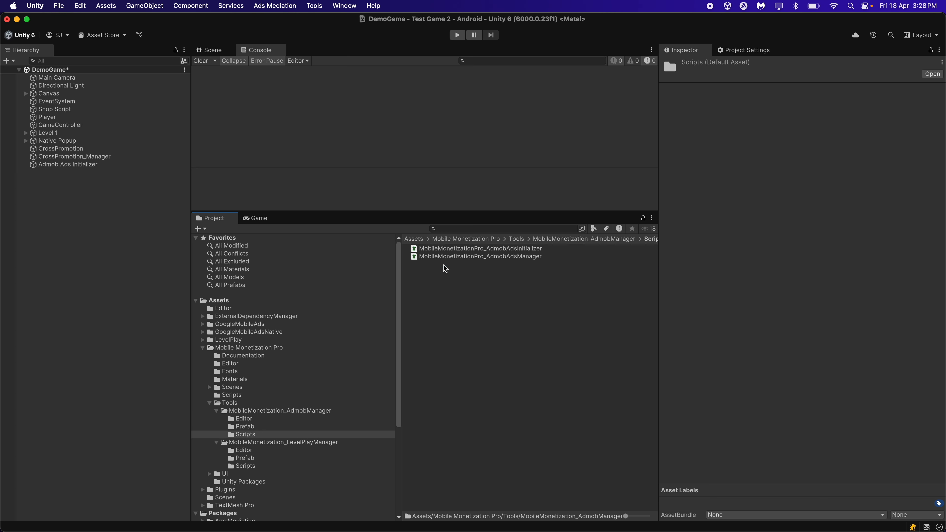
click(117, 159)
click(112, 165)
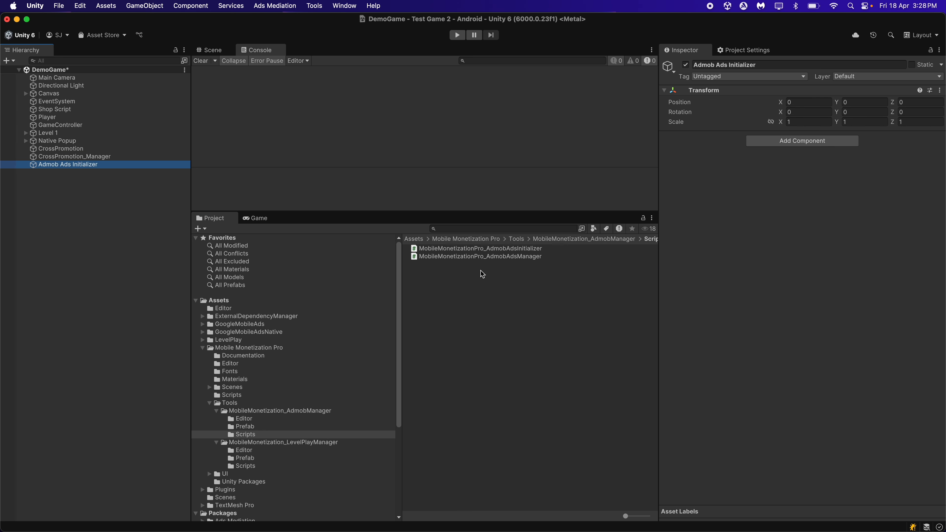
drag(508, 251, 760, 214)
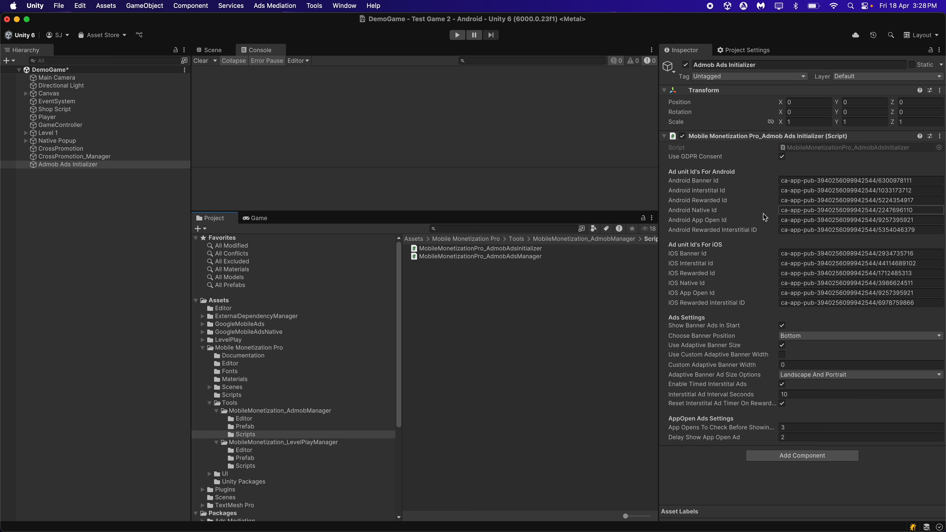
Create an empty game object named "Admob Ads Manager" and attach the MobileMonetizationPro_AdmobAdsManager script to it
click(126, 164)
click(97, 184)
right_click(98, 184)
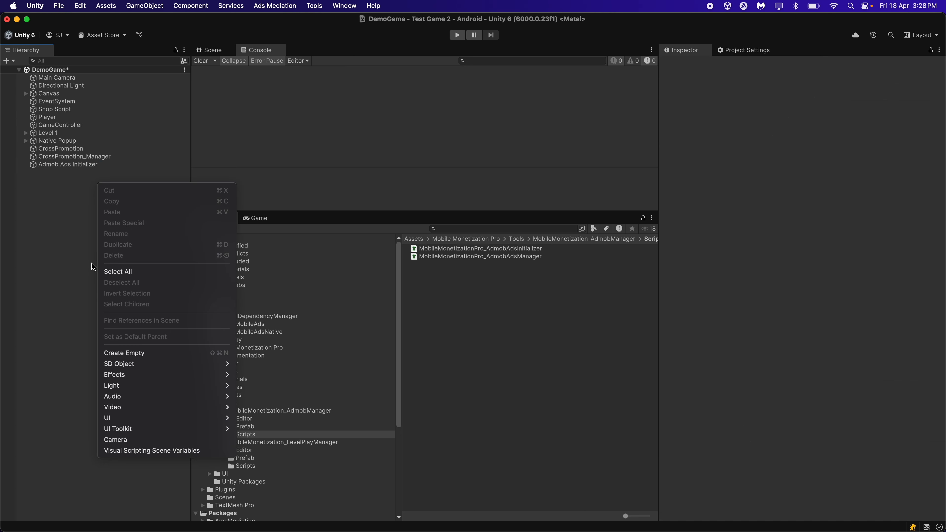
click(146, 352)
text(Ad)
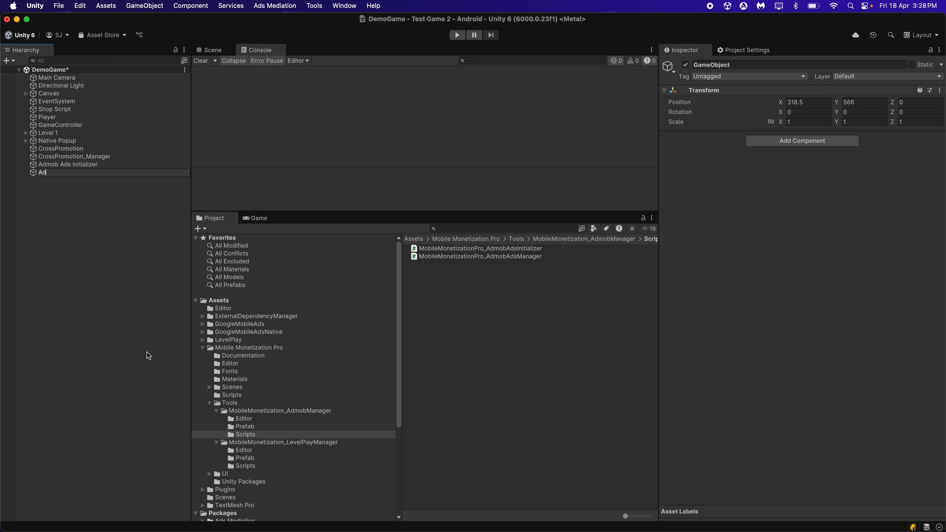
text(mob Ads Manager)
key(Return)
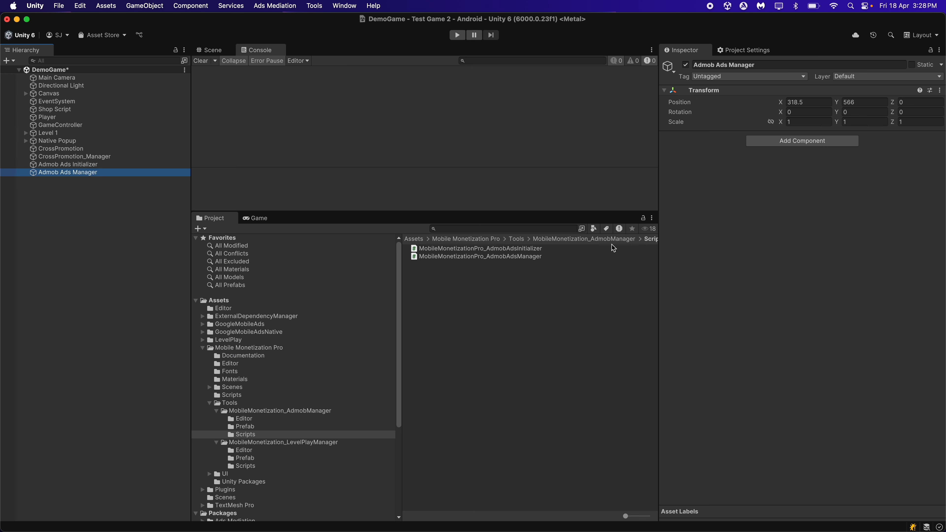
drag(526, 257, 669, 267)
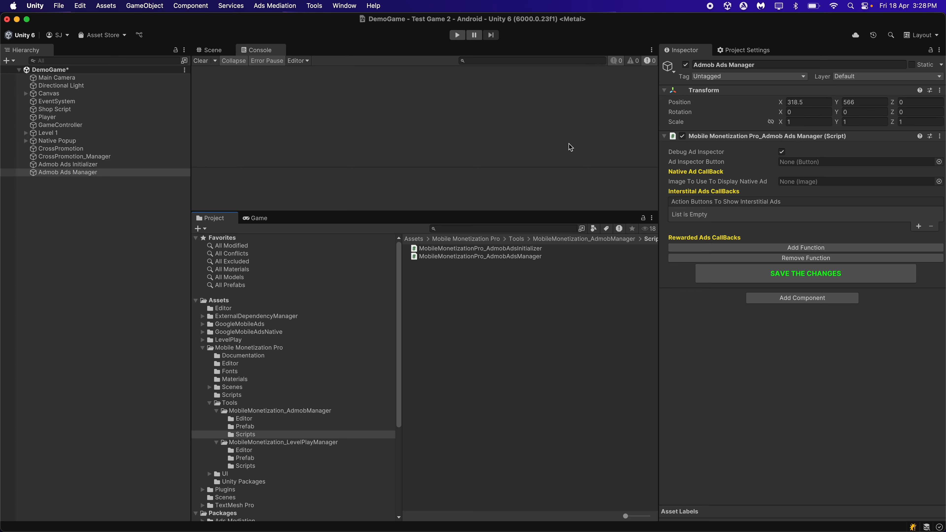
Switch to Google AdMob and begin setting up a new Android app that is not listed on a supported app store
click(123, 166)
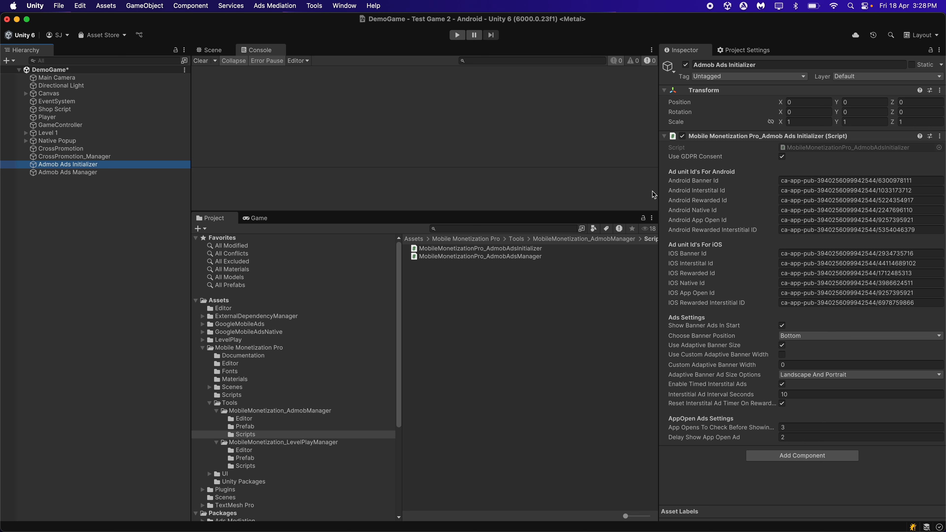
click(104, 207)
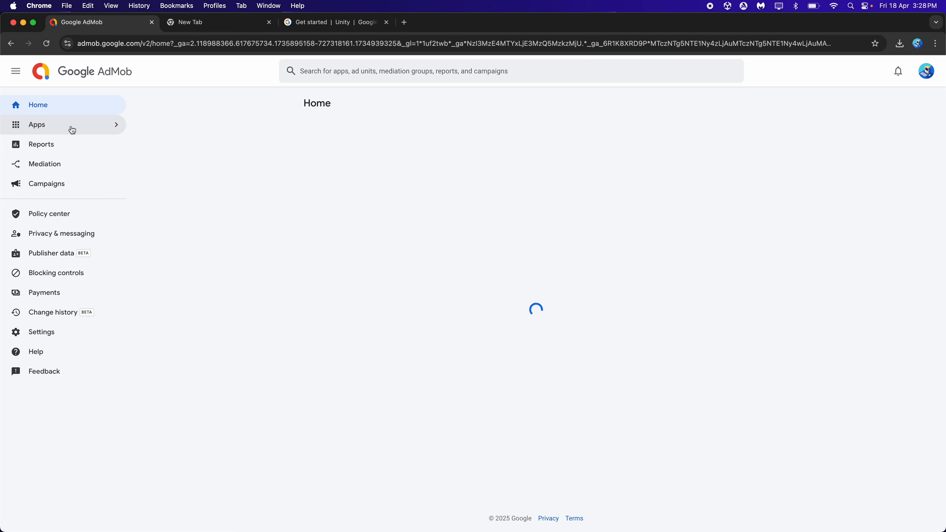
click(112, 146)
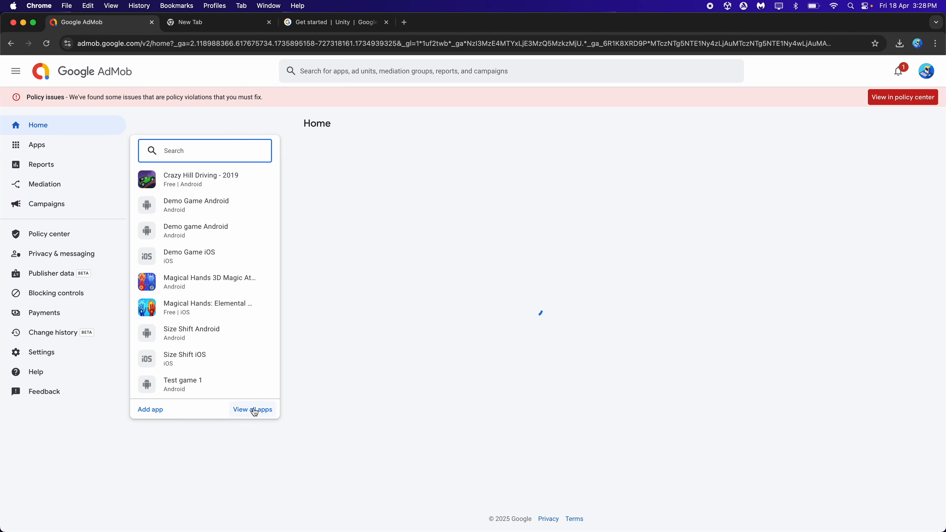
click(165, 411)
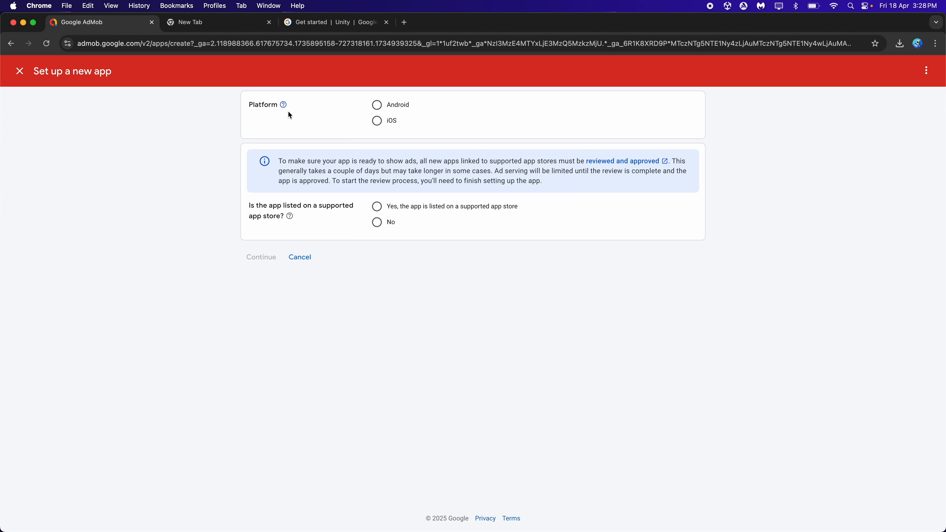
click(389, 106)
click(377, 223)
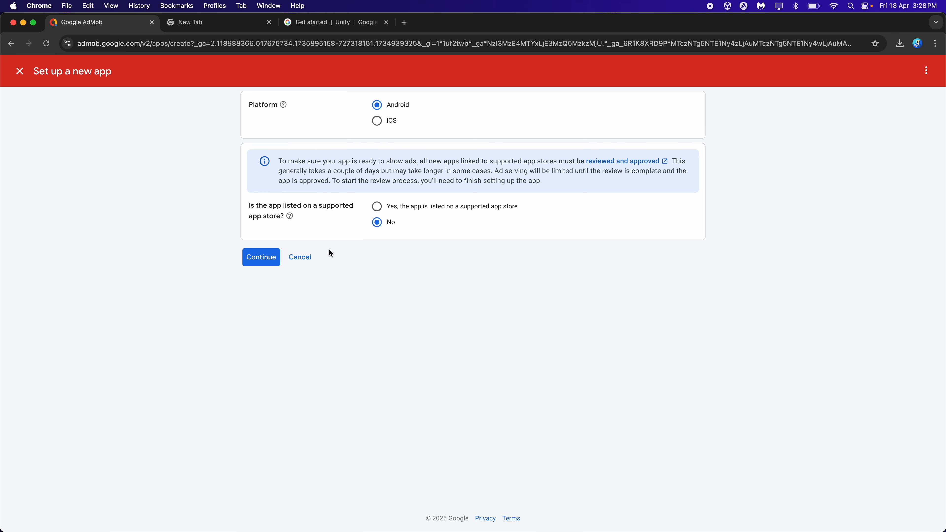
click(269, 261)
Name the new AdMob app "Test Game 2 Admob" and add it to the account
click(387, 143)
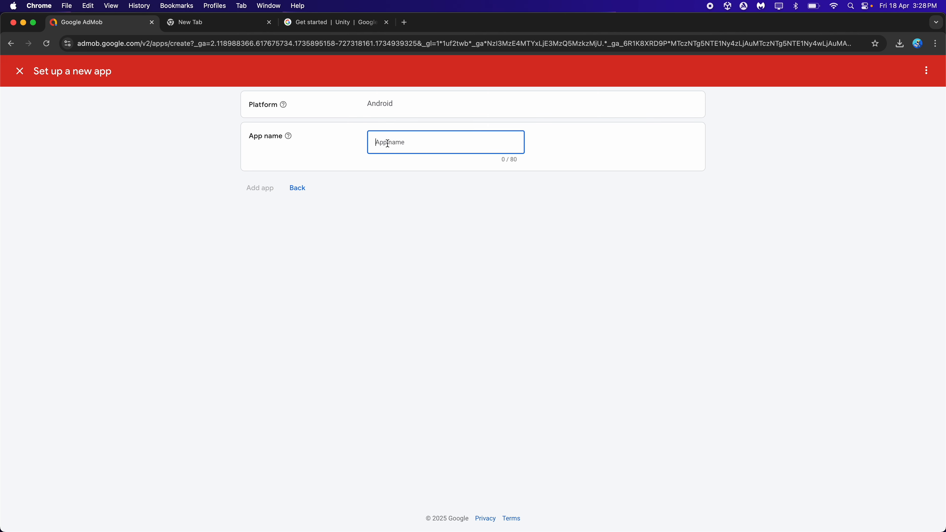
text(Test Game 2 Admob)
click(273, 183)
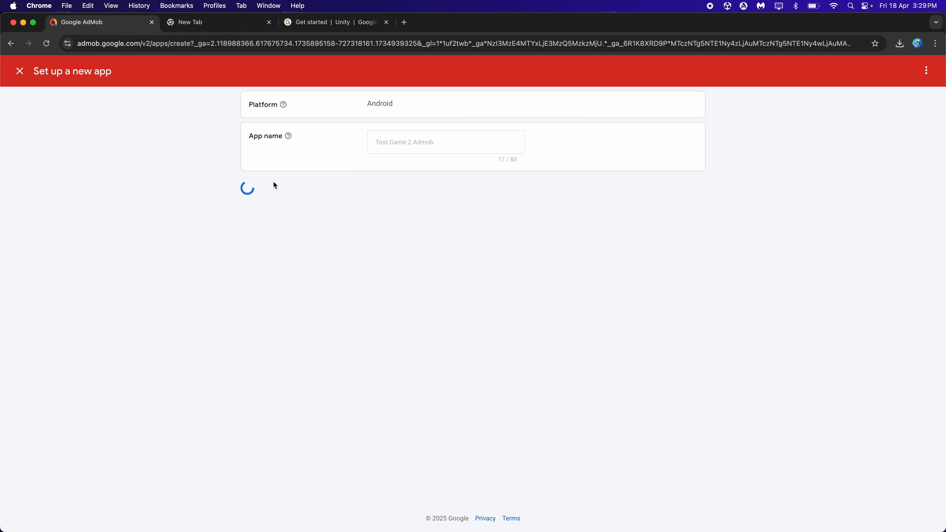
click(249, 233)
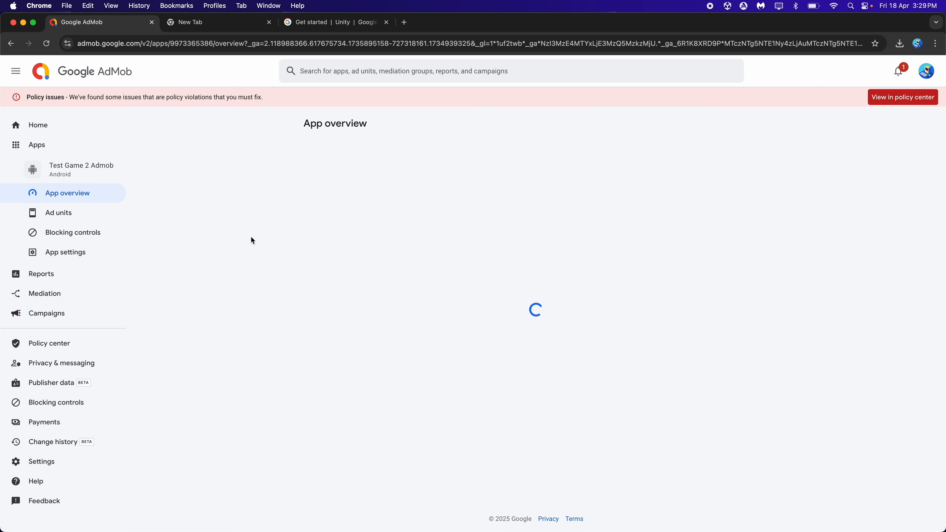
Copy the app ID from the app settings of Test Game 2 Admob and return to Unity
click(85, 255)
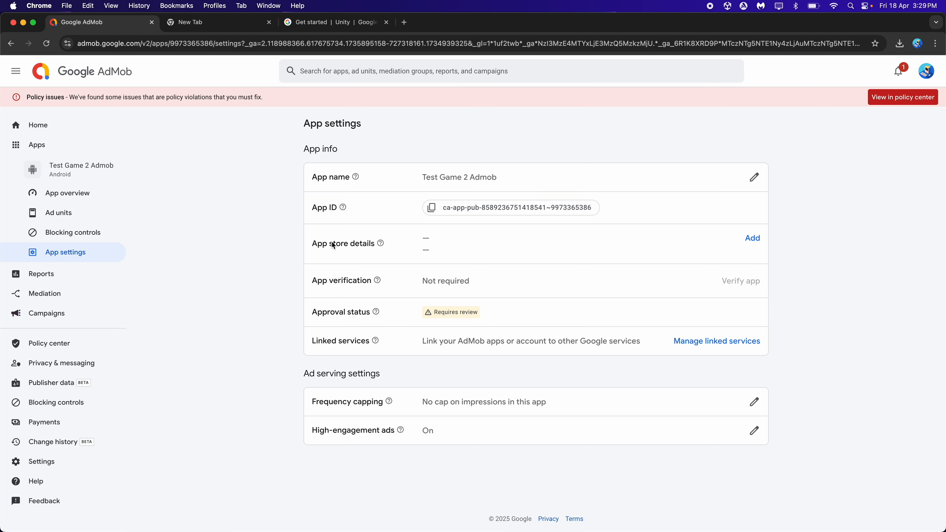
click(469, 208)
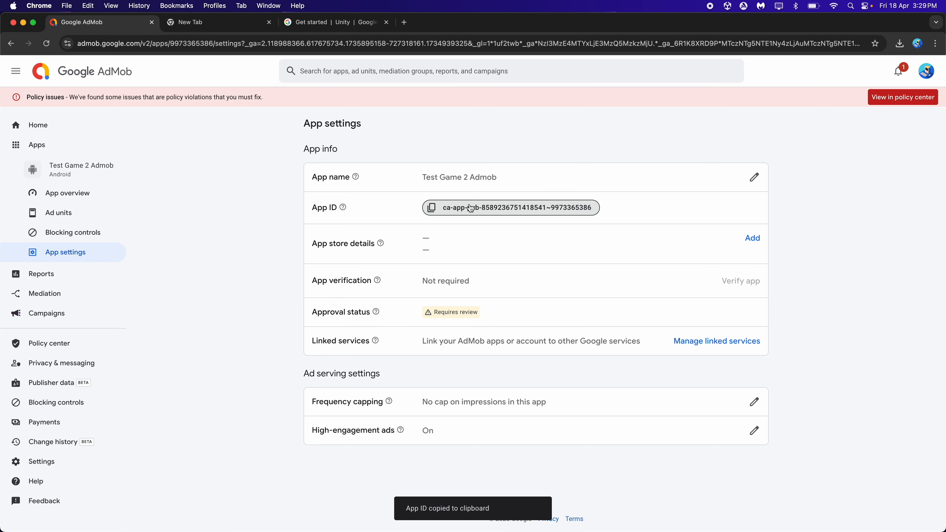
key(super+Tab)
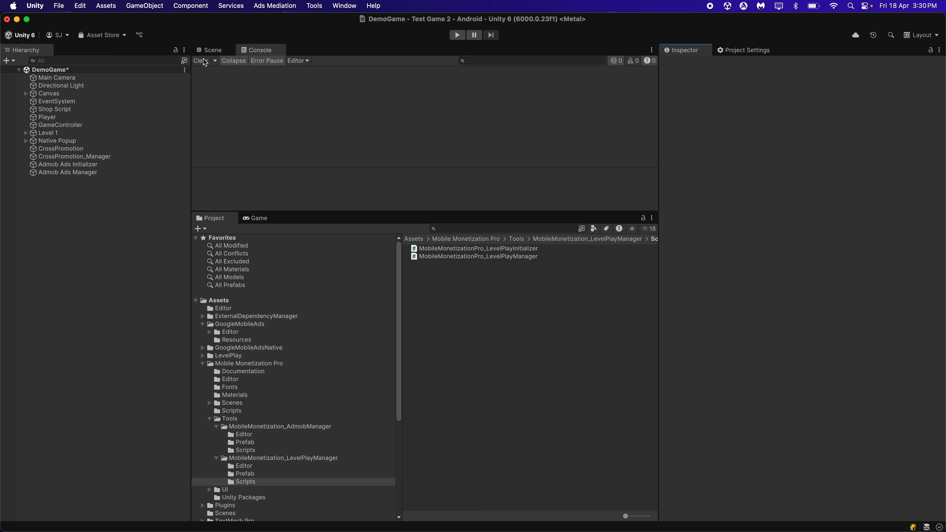
Paste the copied AdMob app ID as both the Android and iOS app ID in the Google Mobile Ads settings
click(142, 4)
mouse_move(106, 5)
mouse_move(201, 285)
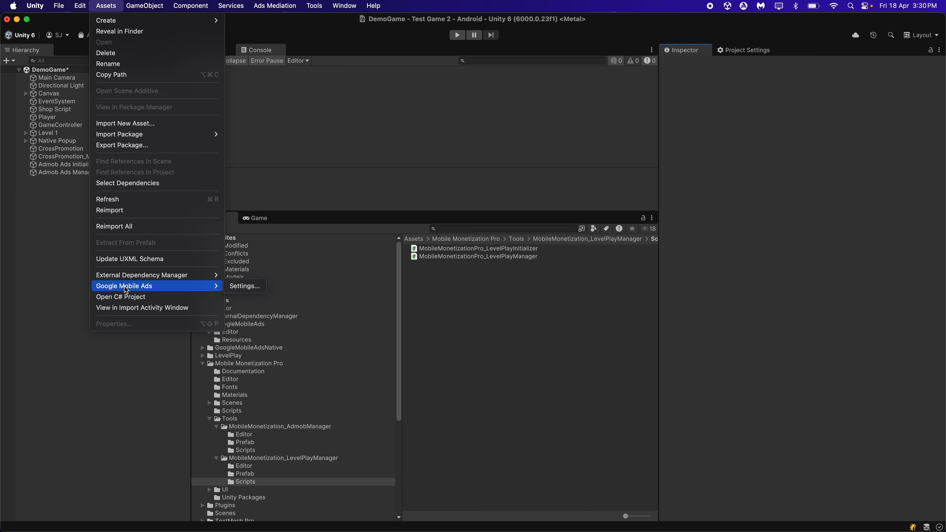
click(240, 286)
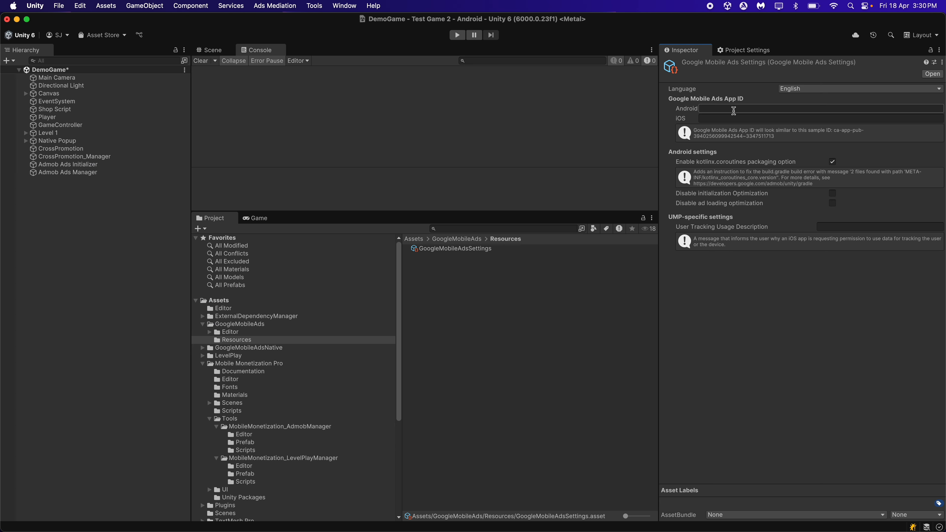
key(super+v)
click(713, 119)
key(super+v)
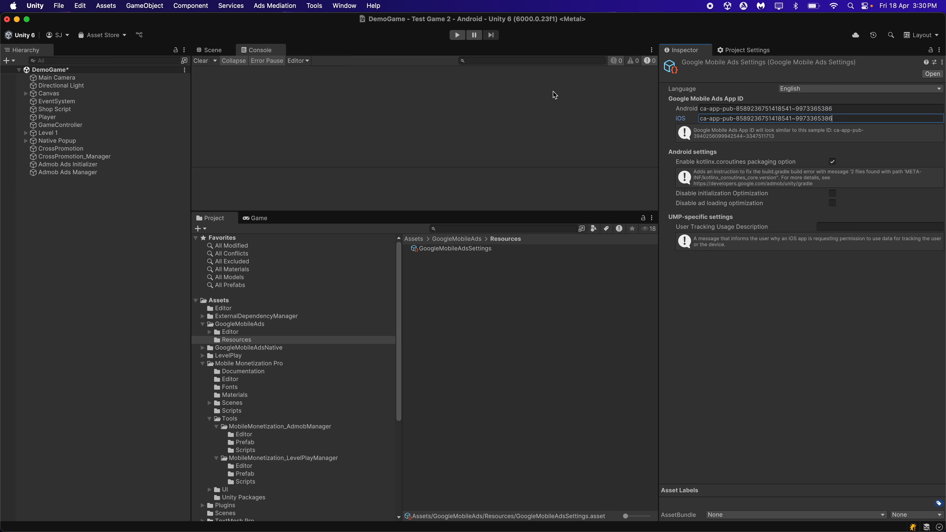
click(173, 227)
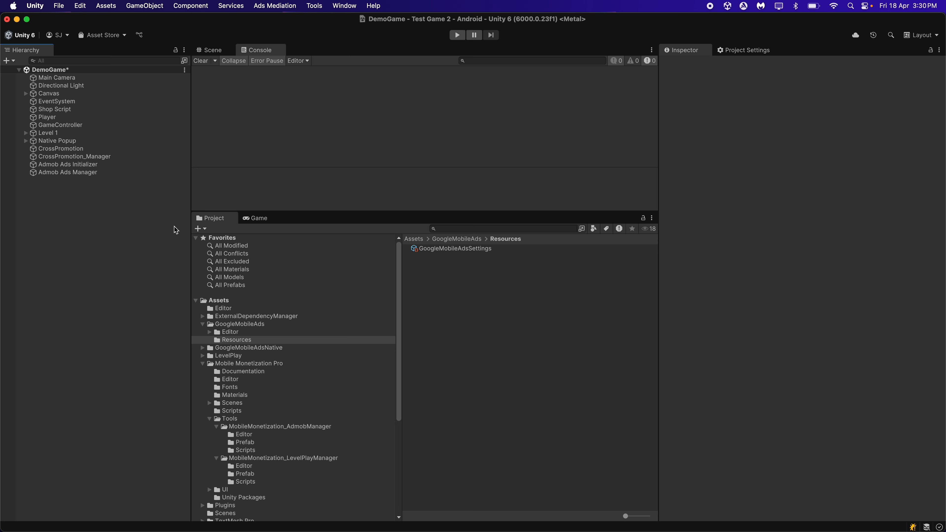
Check the Android publishing settings for the Player and resolve the Android dependencies with the External Dependency Manager's Android Resolver
click(741, 52)
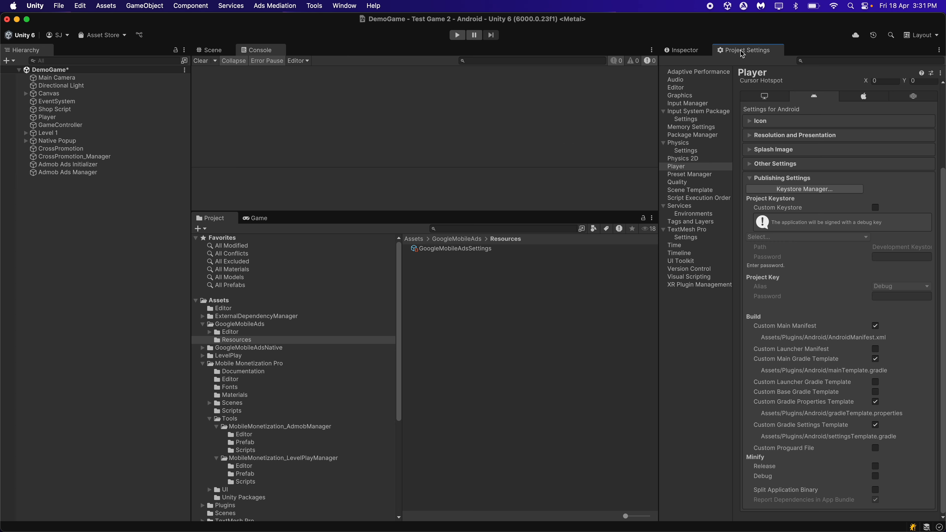
click(685, 167)
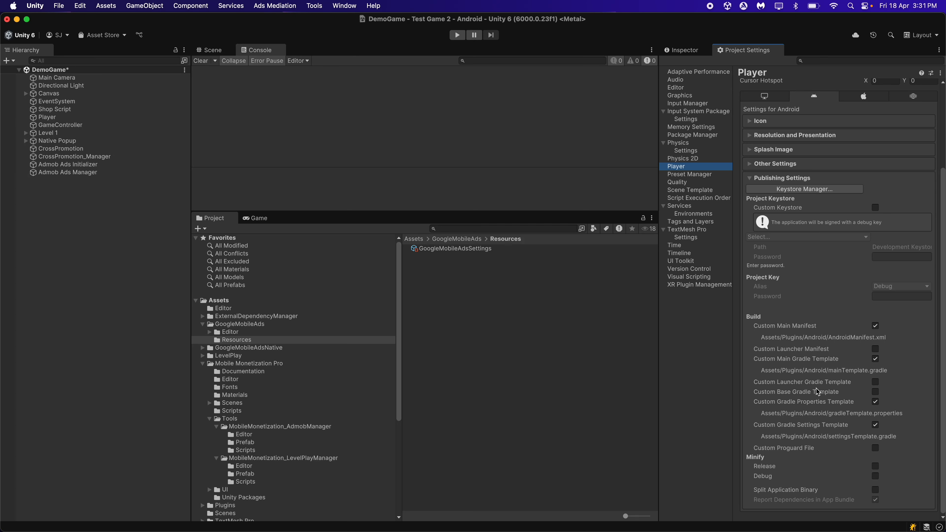
click(134, 227)
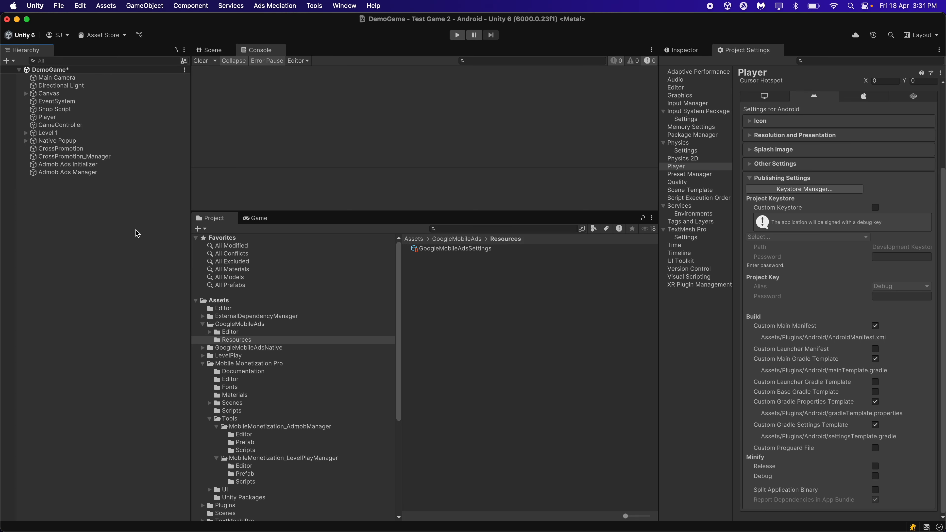
click(107, 5)
mouse_move(158, 276)
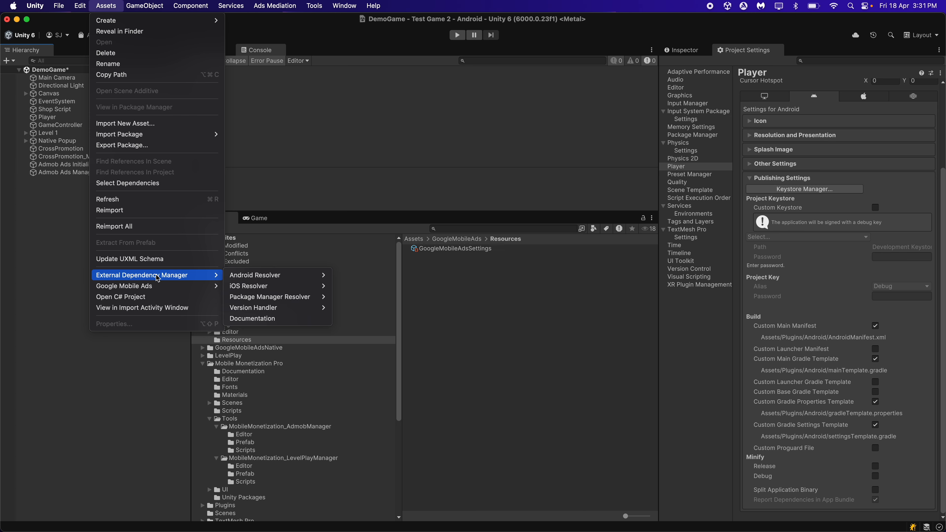
mouse_move(253, 280)
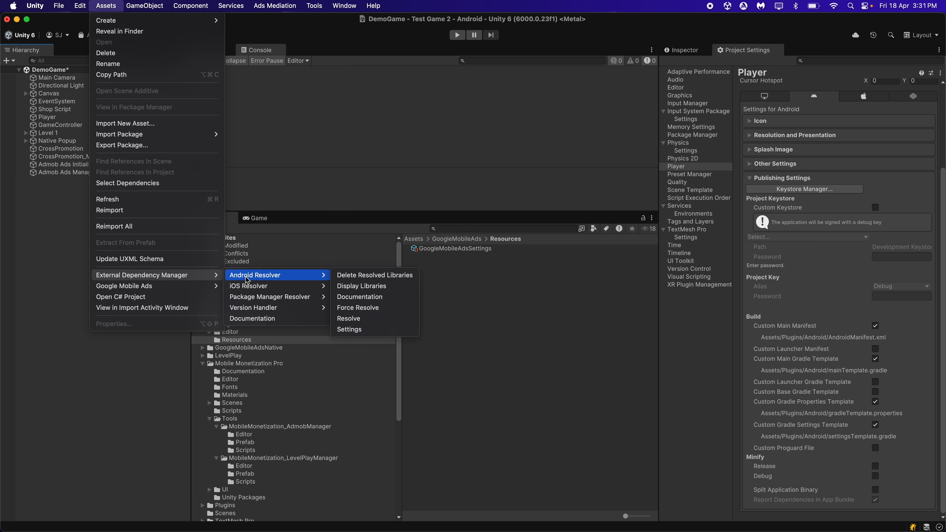
click(378, 318)
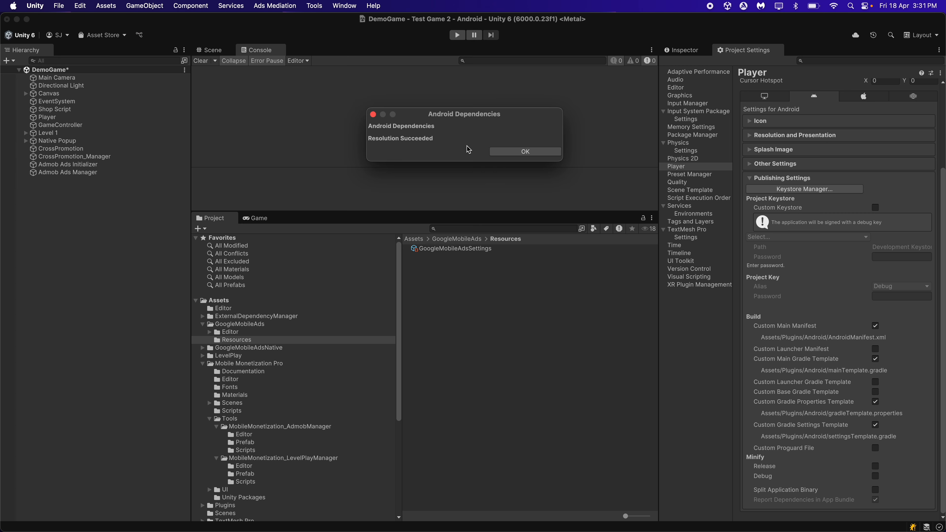
click(516, 151)
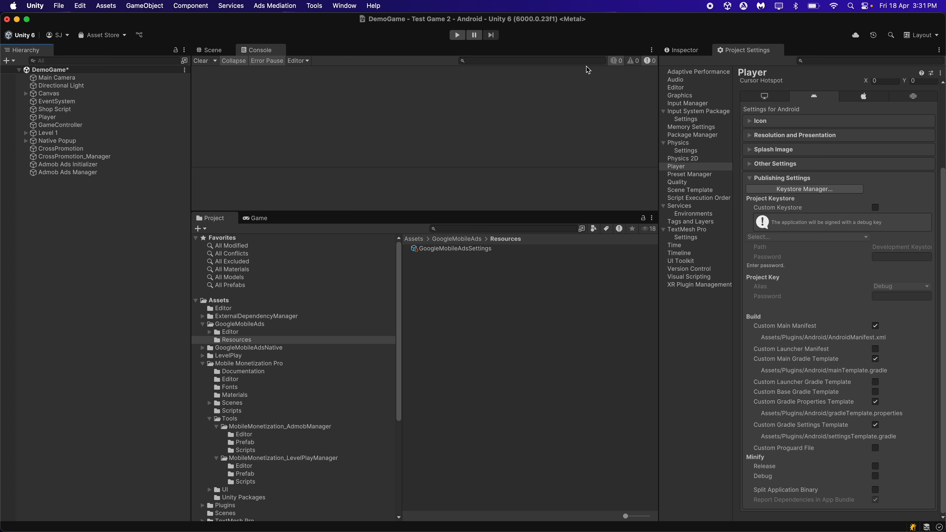
click(675, 56)
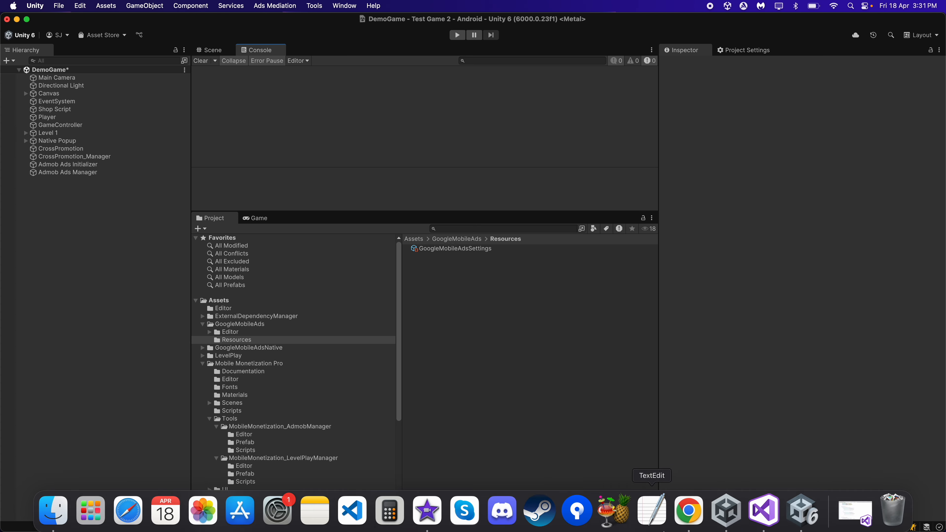
Switch back to Google AdMob and create a banner ad unit named "Banner" for Test Game 2 Admob
click(690, 523)
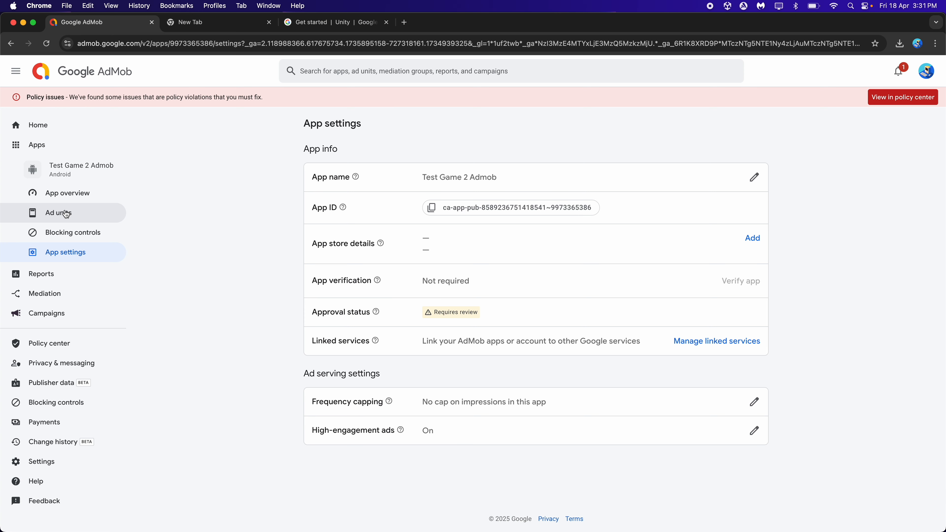
click(76, 216)
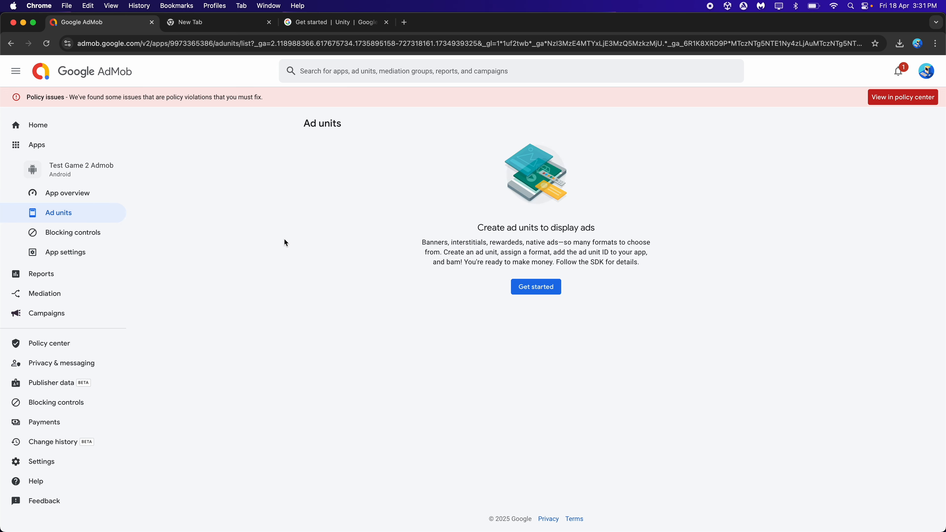
click(542, 286)
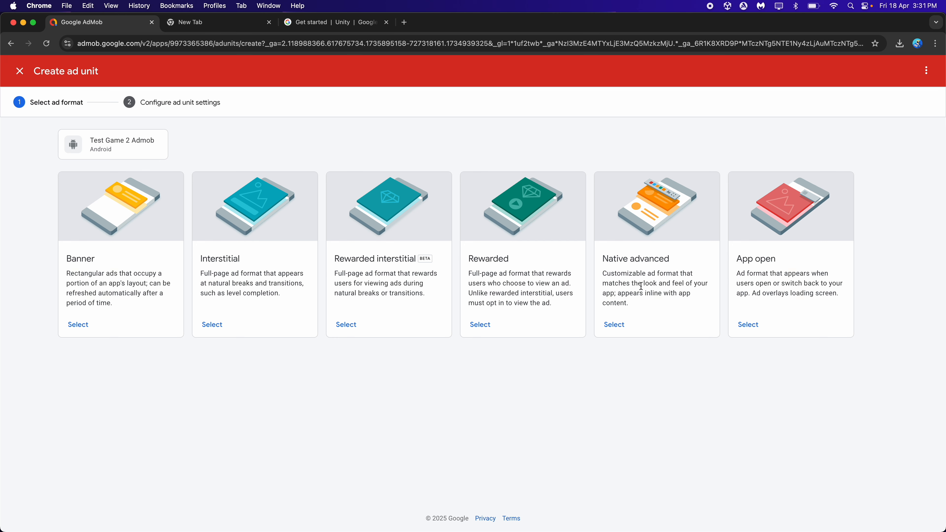
click(77, 324)
click(424, 234)
text(Bannerner)
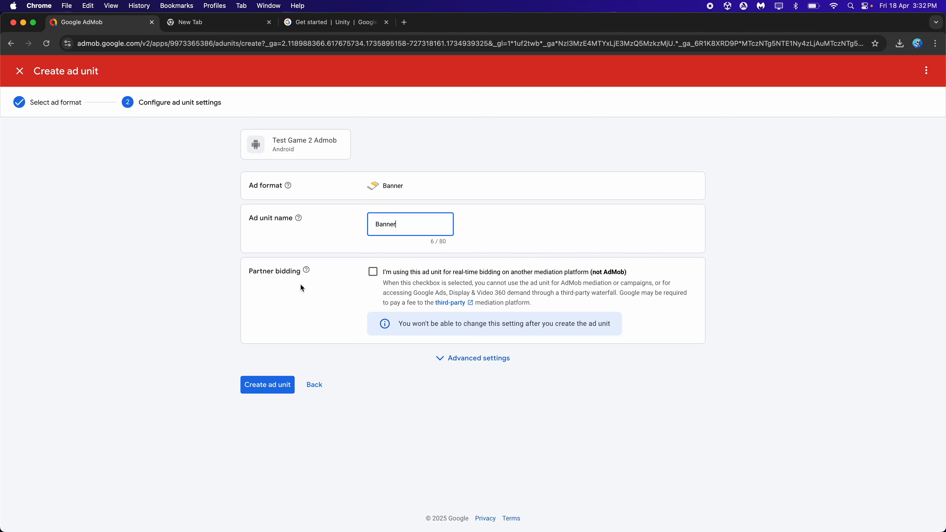
click(265, 388)
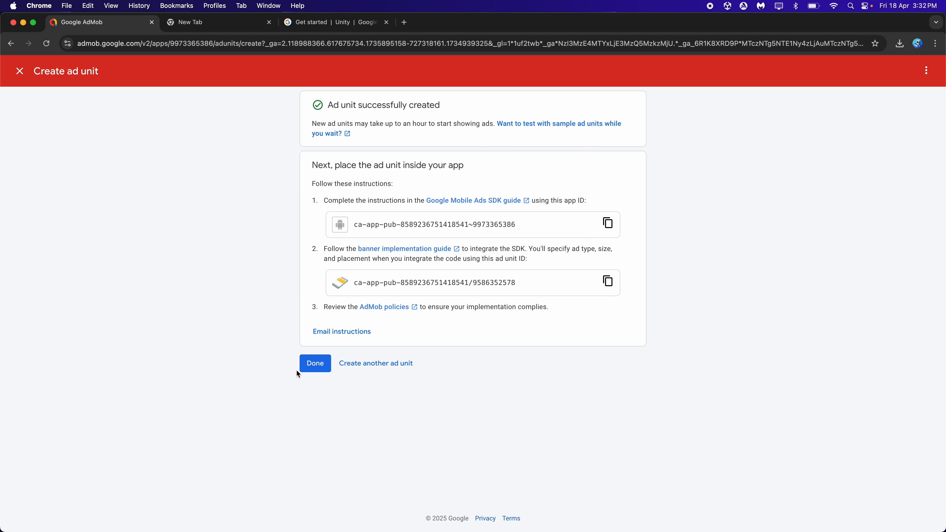
click(308, 363)
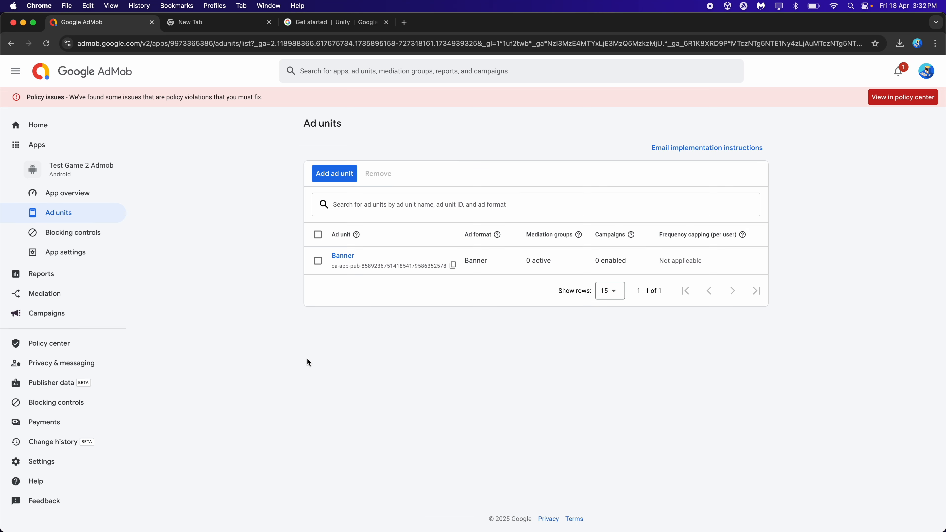
Create an interstitial ad unit named "Interstitial" for Test Game 2 Admob
click(333, 173)
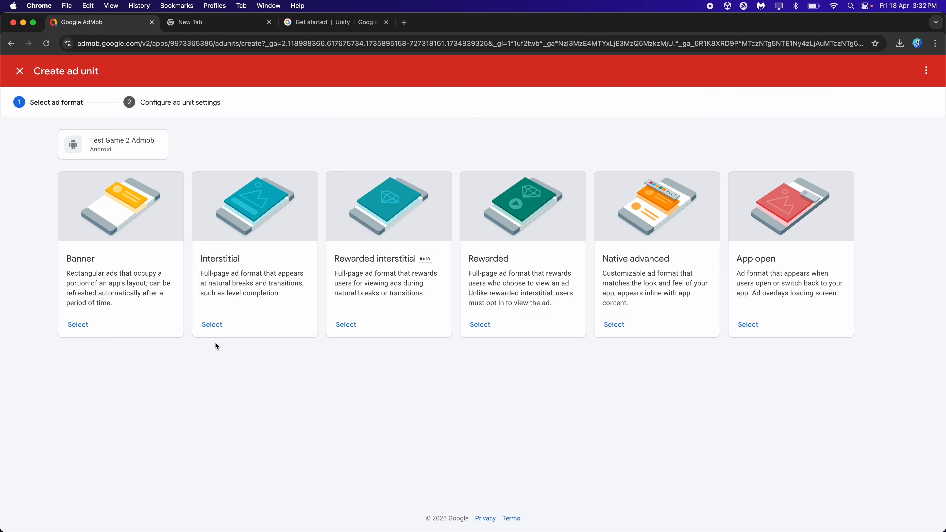
click(212, 326)
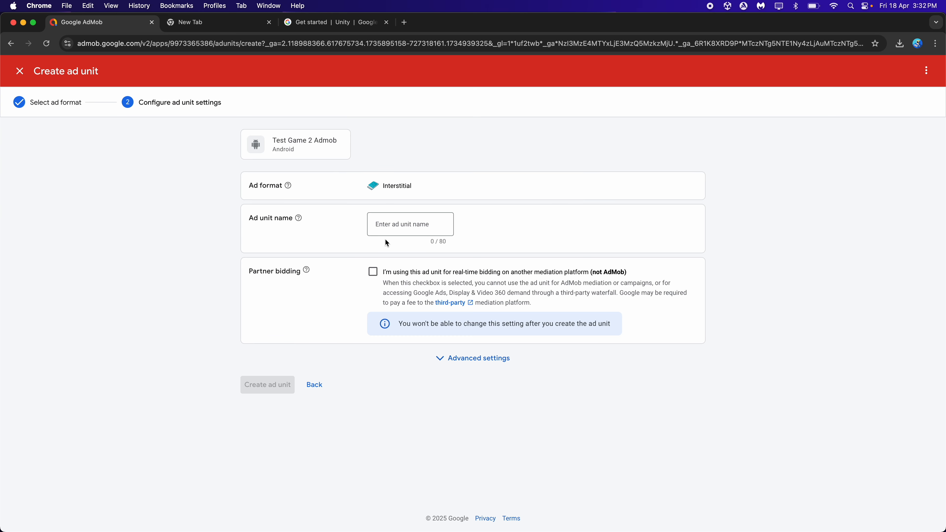
double_click(400, 186)
key(cmd+c)
click(399, 221)
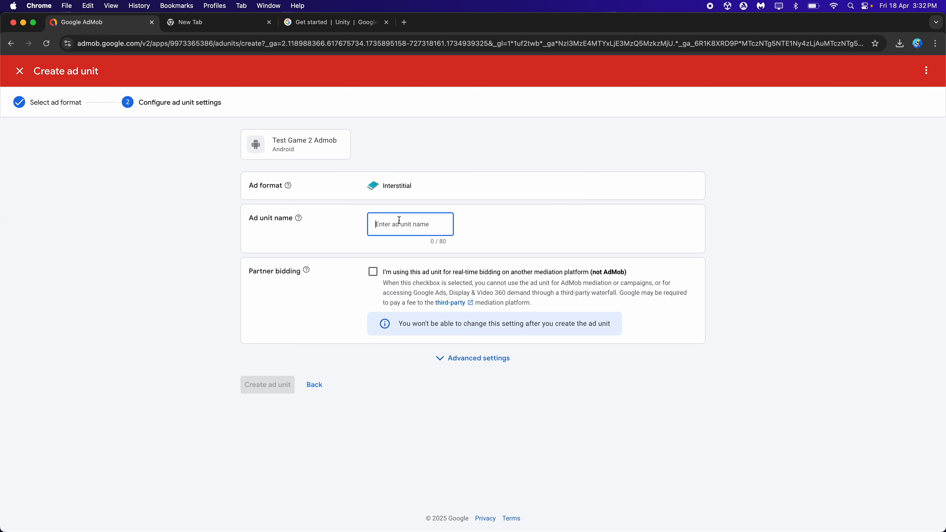
key(cmd+v)
click(265, 386)
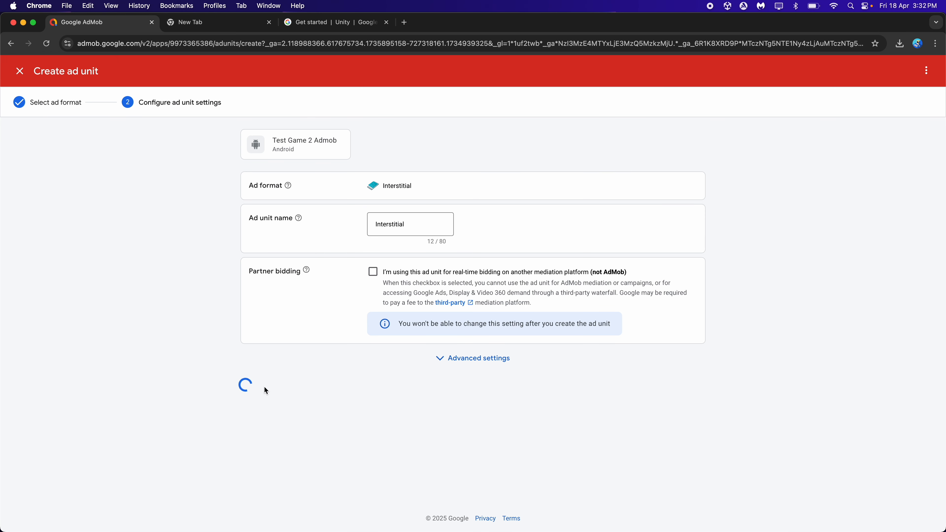
click(315, 364)
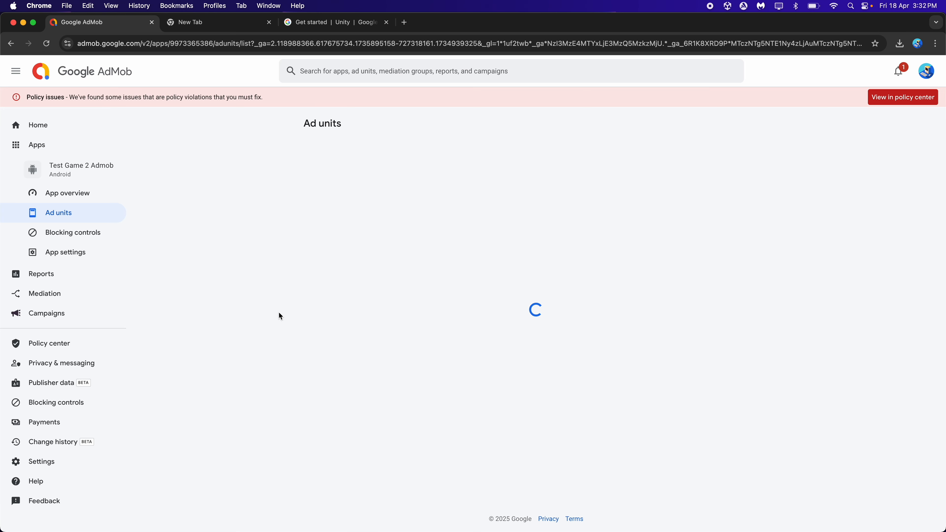
Create a rewarded interstitial ad unit named "RewardedInterstitial", leaving its reward settings at their defaults
click(350, 321)
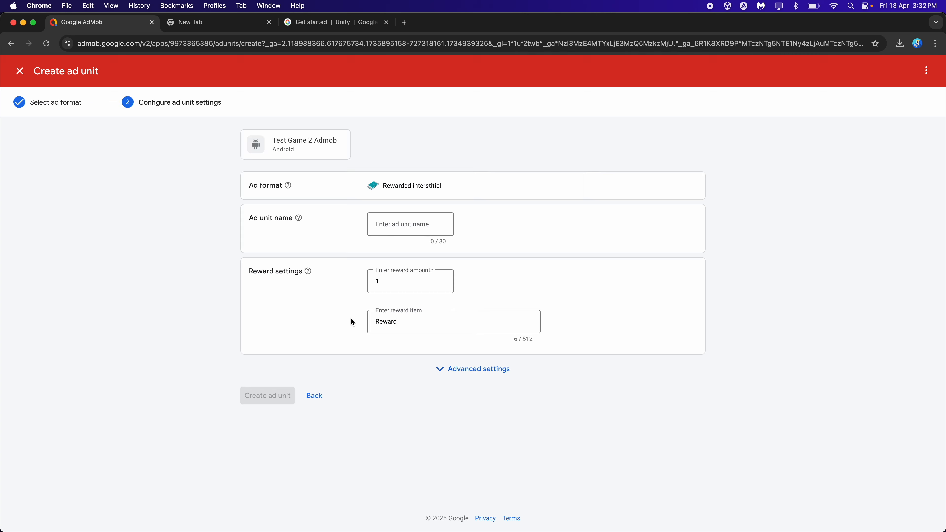
click(400, 225)
text(RewardedInterstitial)
click(398, 404)
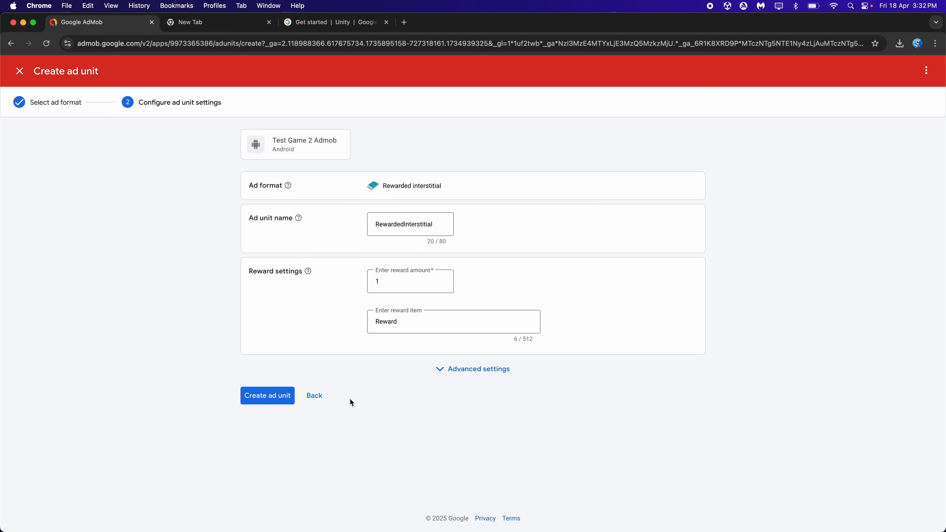
click(272, 396)
click(306, 369)
Create a rewarded ad unit named "Rewarded" for Test Game 2 Admob
click(335, 173)
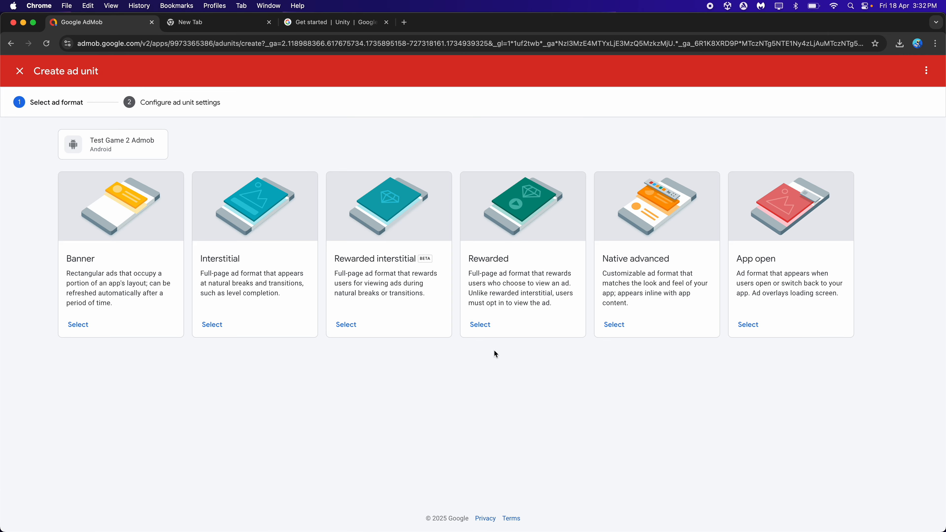
click(480, 325)
text(Rewarded)
click(272, 483)
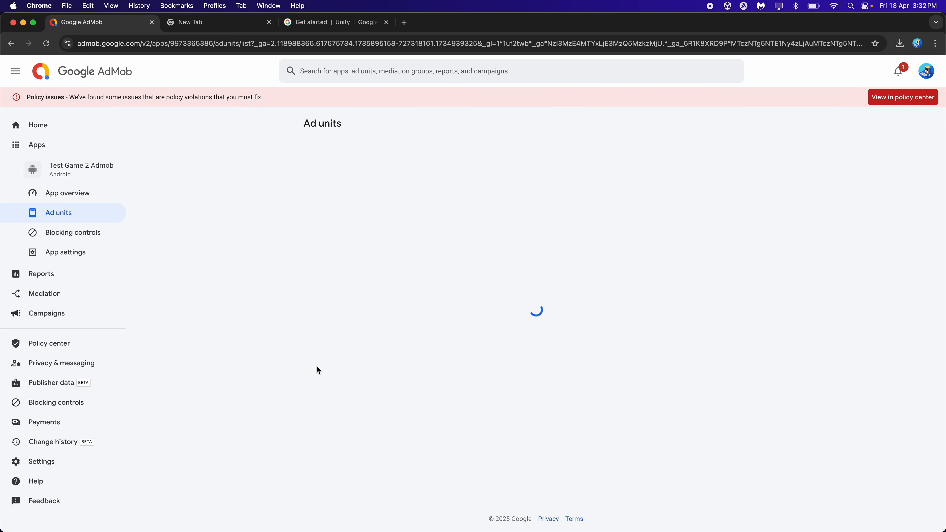
Create a native advanced ad unit named "Native" for Test Game 2 Admob, leaving partner bidding off
click(335, 173)
click(628, 324)
click(410, 225)
double_click(392, 186)
key(super+c)
click(409, 224)
key(super+v)
click(257, 370)
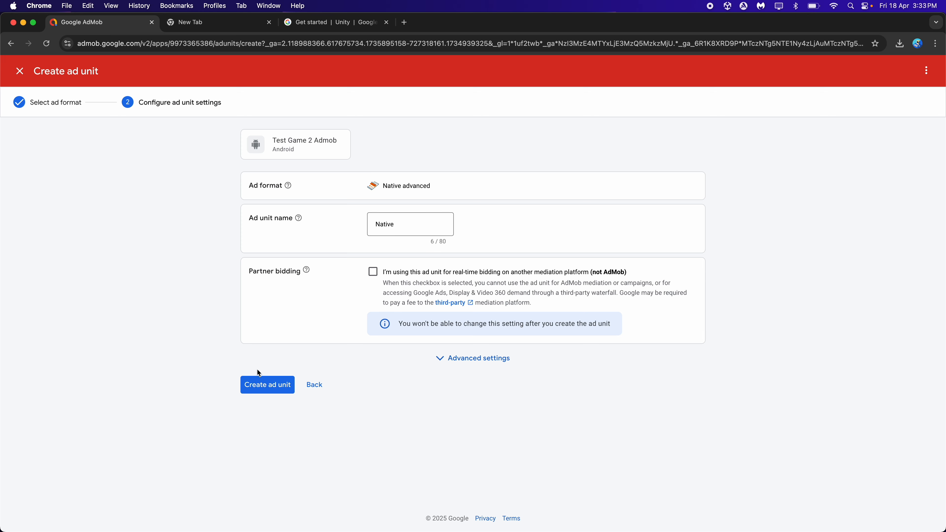
click(316, 336)
Create an app open ad unit named "AppOpen" for Test Game 2 Admob
click(336, 174)
click(747, 315)
click(445, 233)
text(AppOpen)
click(257, 387)
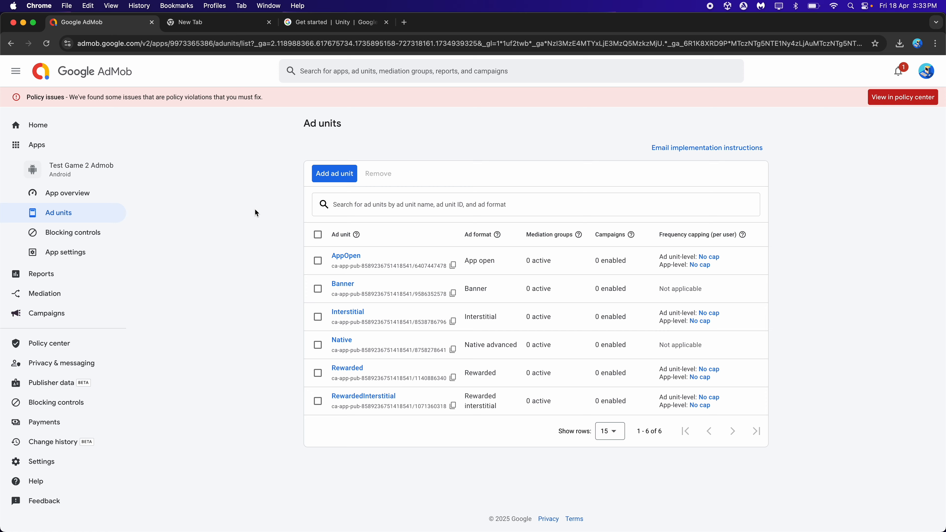
Switch to Unity and turn off Use GDPR Consent on the Admob Ads Initializer object
key(super+Tab)
click(114, 166)
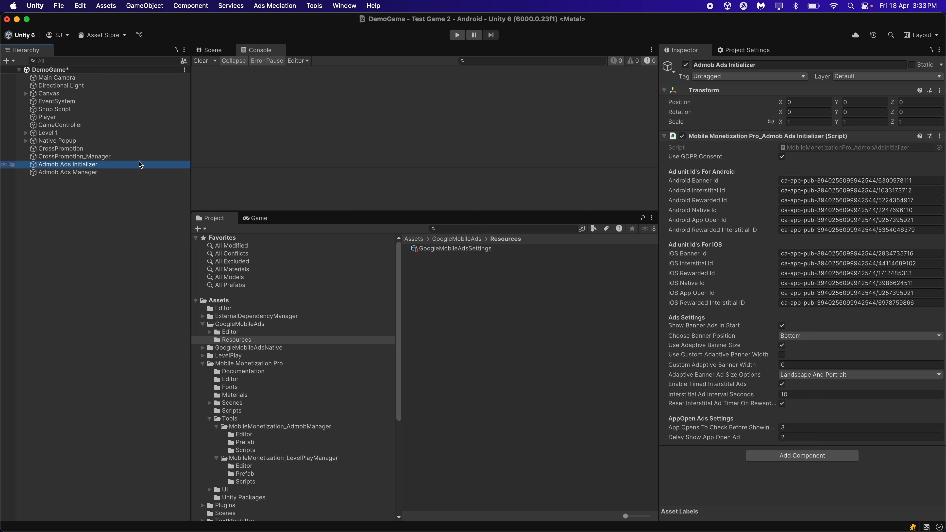
click(465, 140)
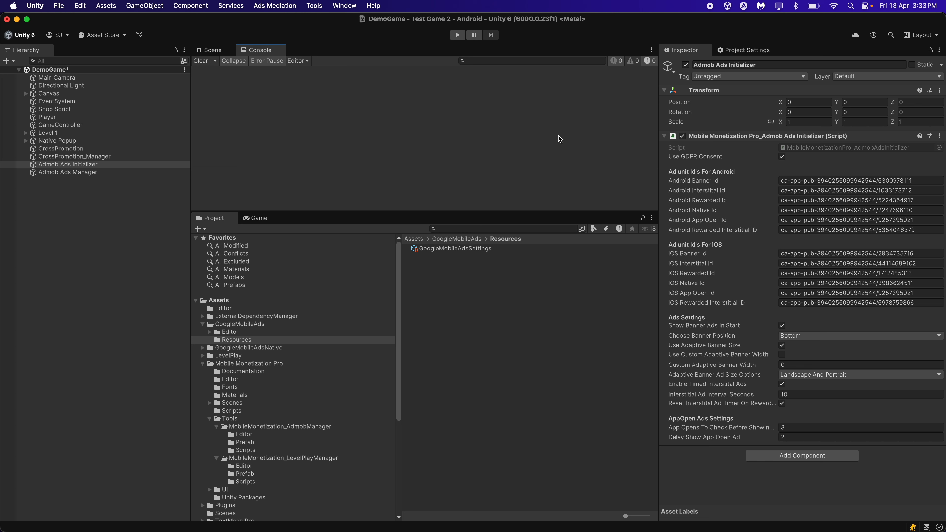
click(781, 156)
Arrange Unity beside the AdMob ad units list and copy the AppOpen ad unit ID into Android App Open Id
drag(0, 14, 399, 4)
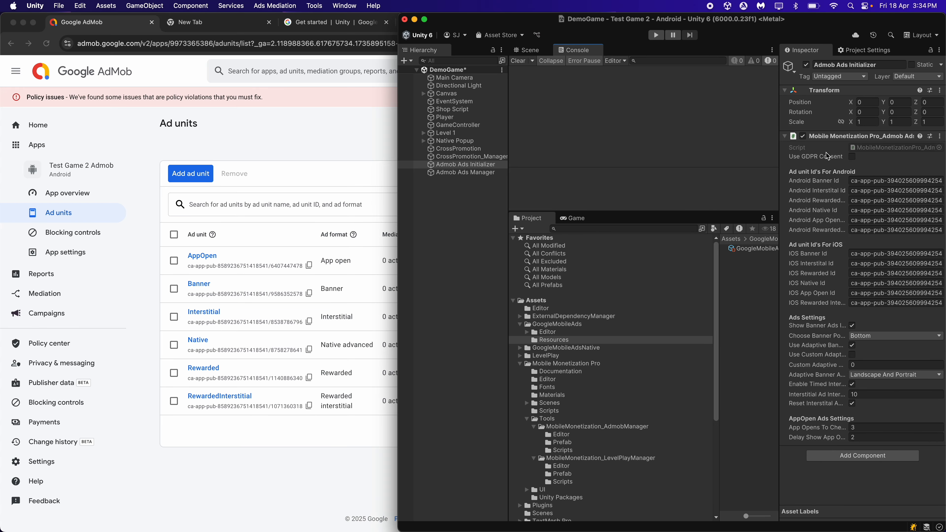
drag(779, 157, 640, 167)
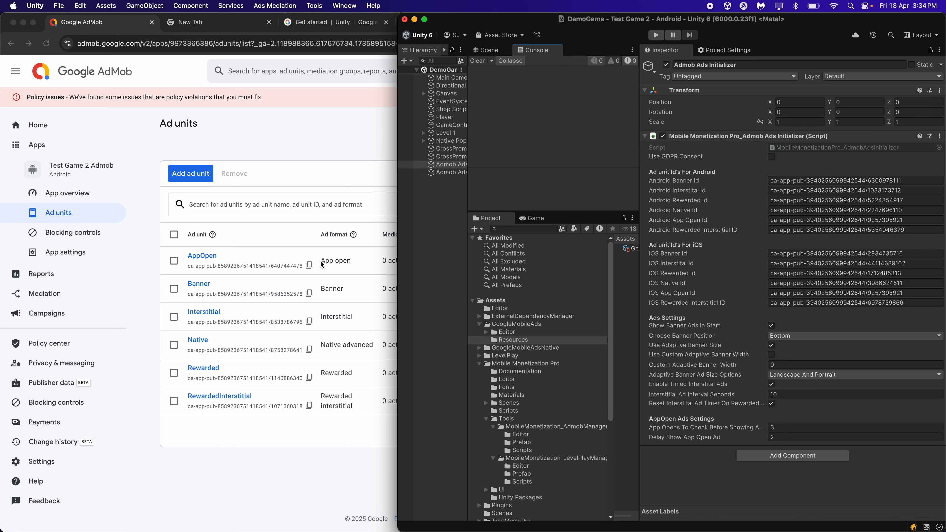
click(308, 264)
click(309, 265)
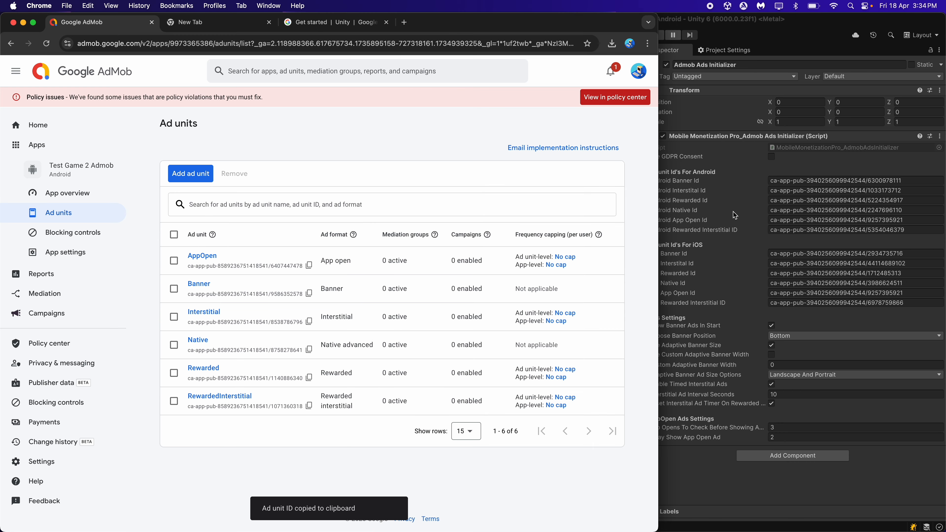
click(780, 222)
key(super+v)
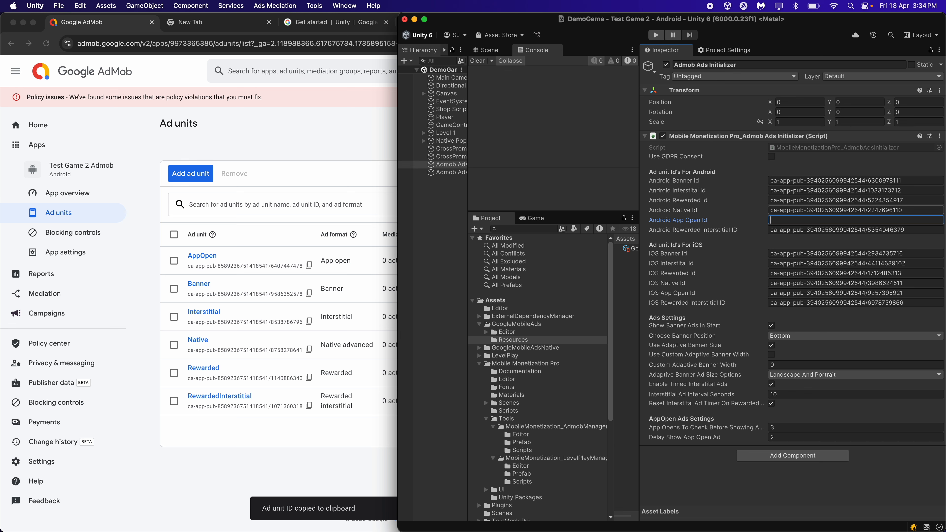
Copy the Banner and Interstitial ad unit IDs from AdMob into the initializer's Android Banner Id and Android Interstitial Id
click(344, 162)
click(309, 293)
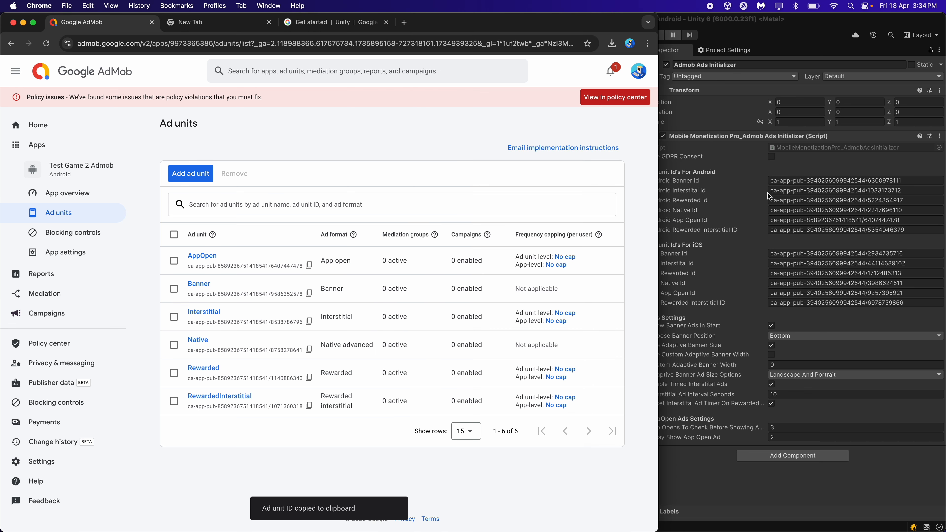
click(782, 180)
key(super+v)
click(309, 317)
click(309, 318)
click(781, 192)
key(super+v)
Copy the Native, Rewarded and RewardedInterstitial ad unit IDs from AdMob into the initializer's matching Android ID fields
click(310, 350)
click(780, 211)
key(super+v)
click(308, 378)
click(780, 201)
key(super+v)
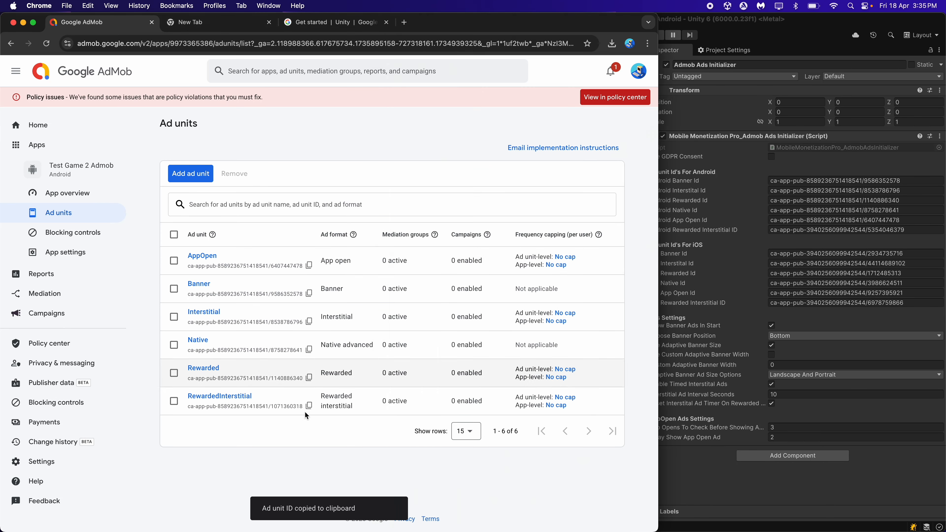
click(782, 229)
key(super+v)
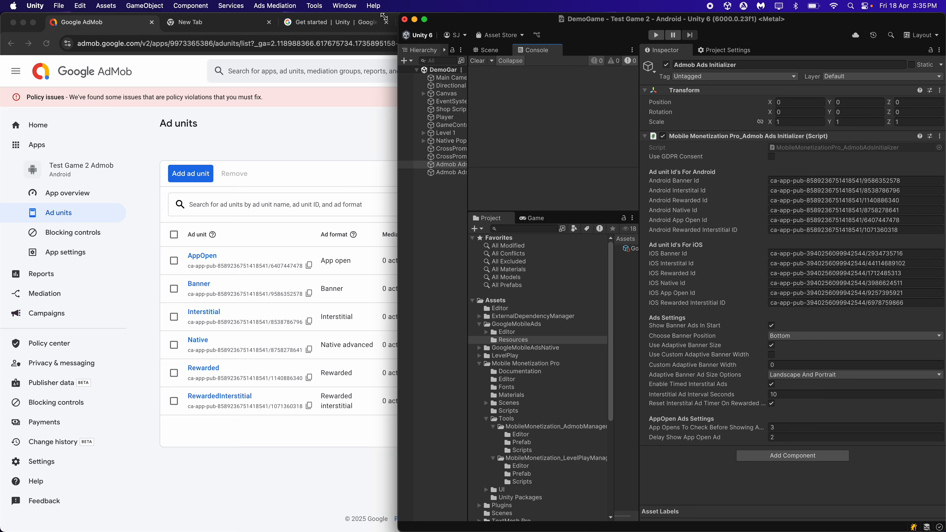
Expand the Unity window back to full width, rebalance its panel widths and save the DemoGame scene
drag(384, 17, 2, 4)
drag(415, 137, 542, 137)
drag(156, 128, 246, 127)
drag(543, 184, 615, 184)
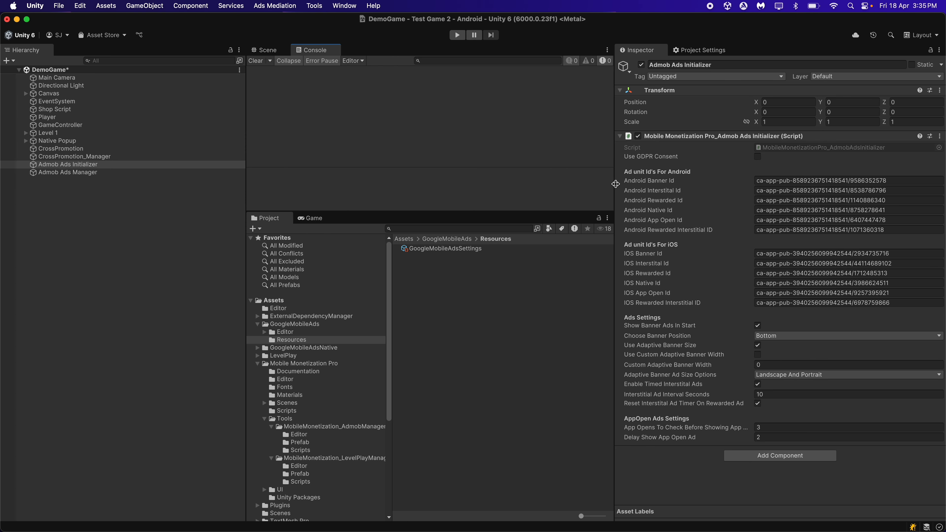
drag(246, 339, 215, 338)
click(493, 112)
key(super+s)
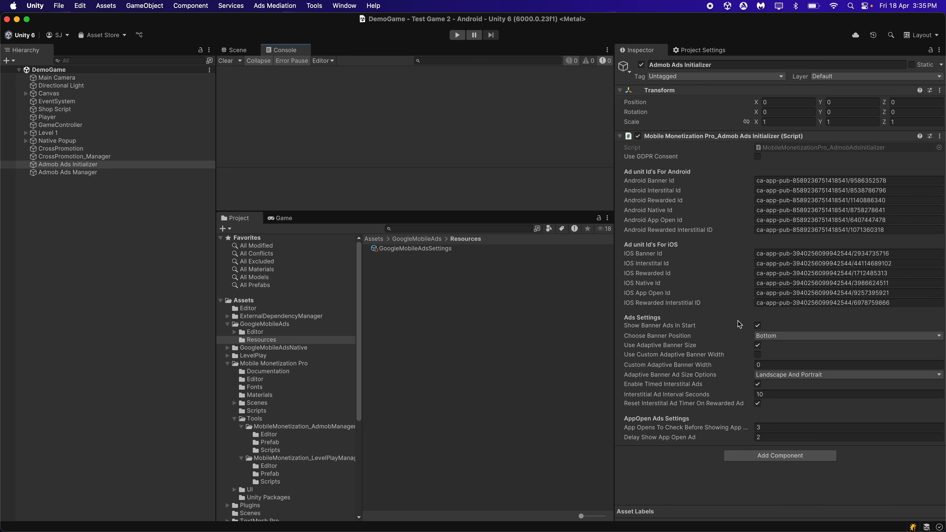
Turn off Show Banner Ads In Start and inspect the Show Banner Ad Button setting on Admob Ads Manager
click(757, 325)
click(94, 173)
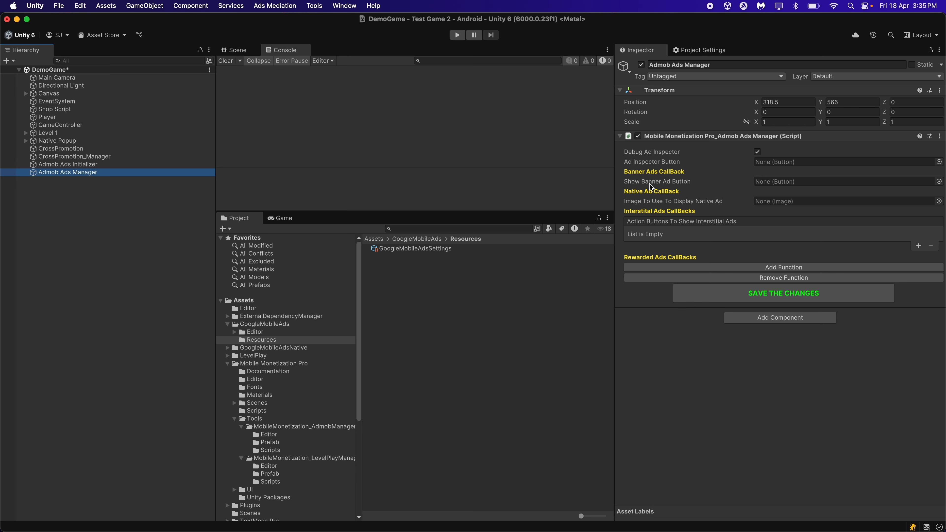
click(781, 181)
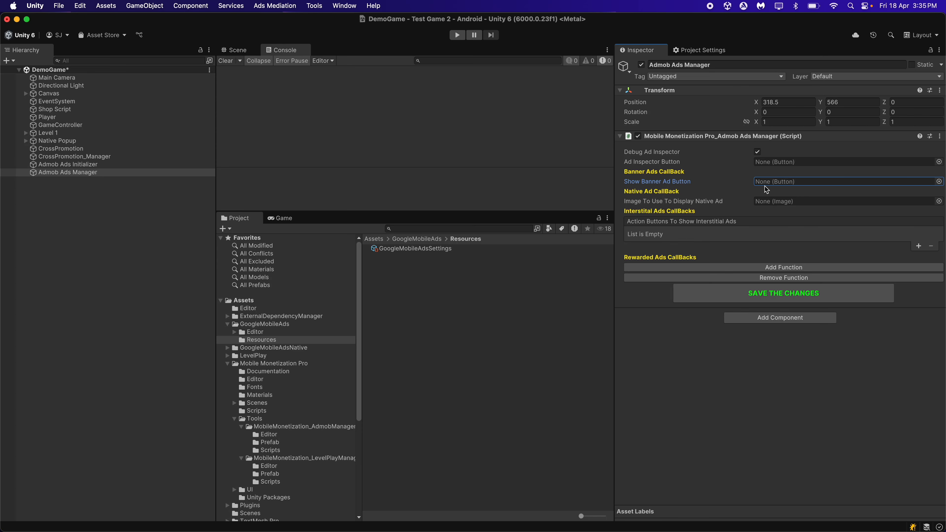
click(445, 126)
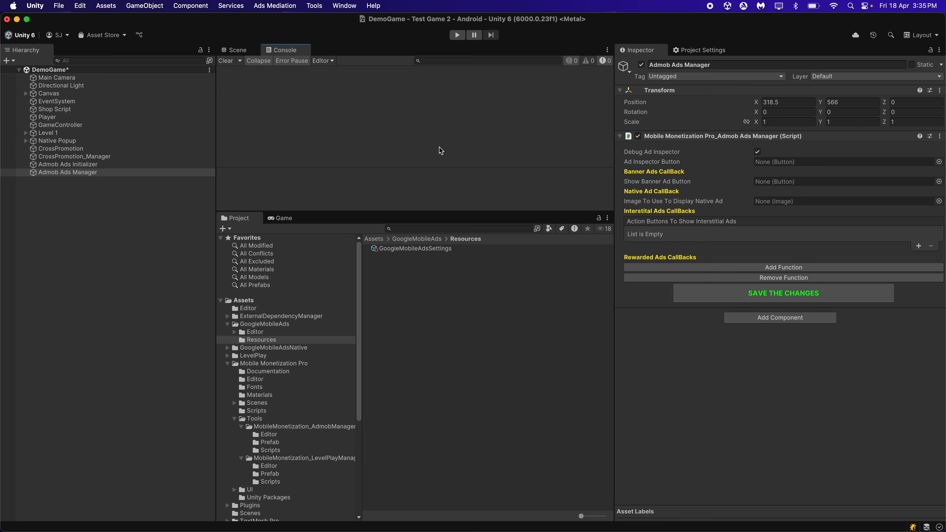
Turn Show Banner Ads In Start back on in Admob Ads Initializer and recheck the Admob Ads Manager settings
click(108, 166)
click(756, 326)
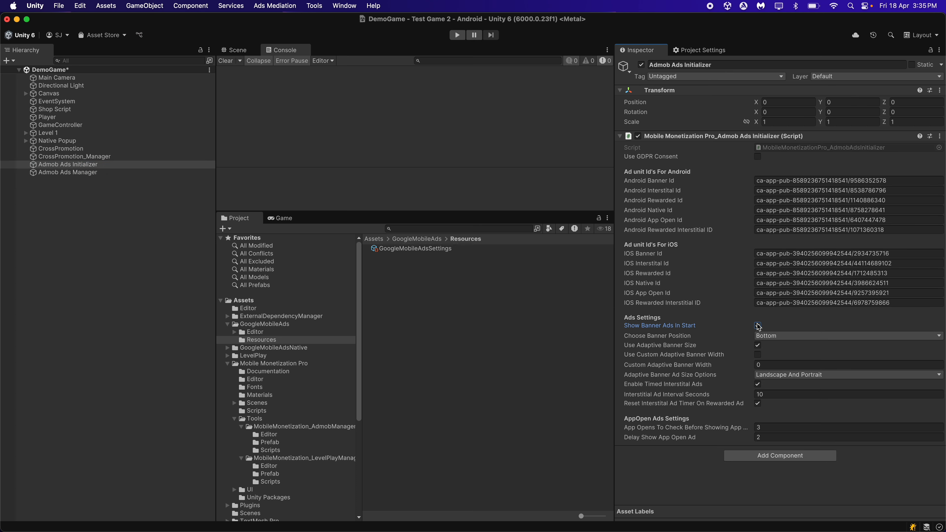
click(121, 172)
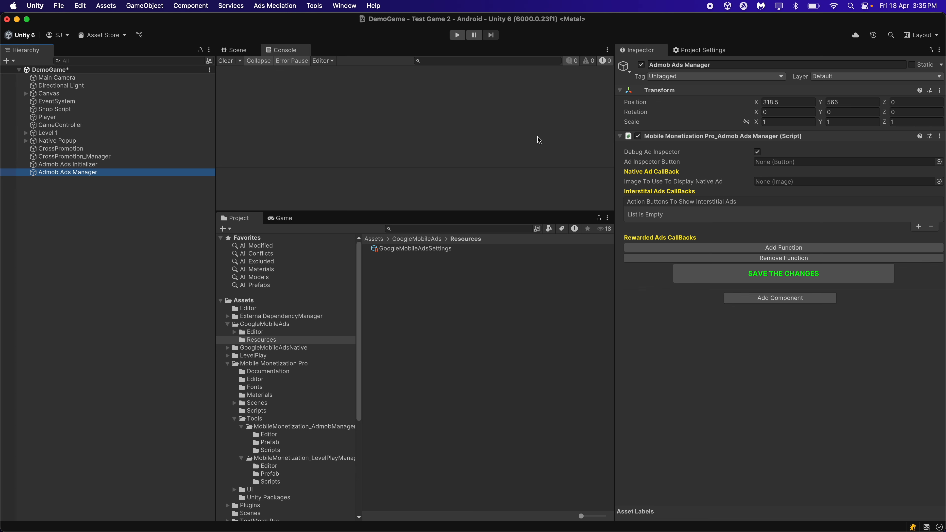
Review the available Choose Banner Position options on Admob Ads Initializer without changing the selection
click(76, 165)
click(352, 126)
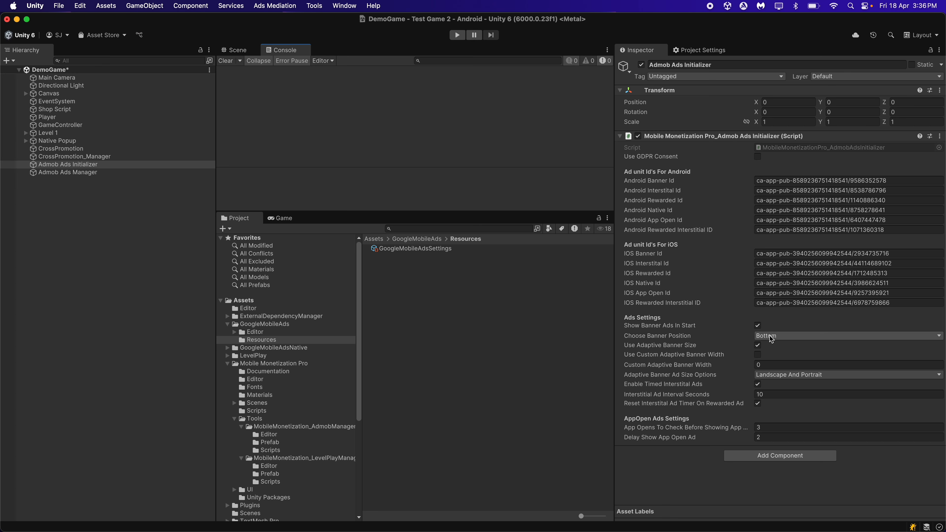
click(756, 336)
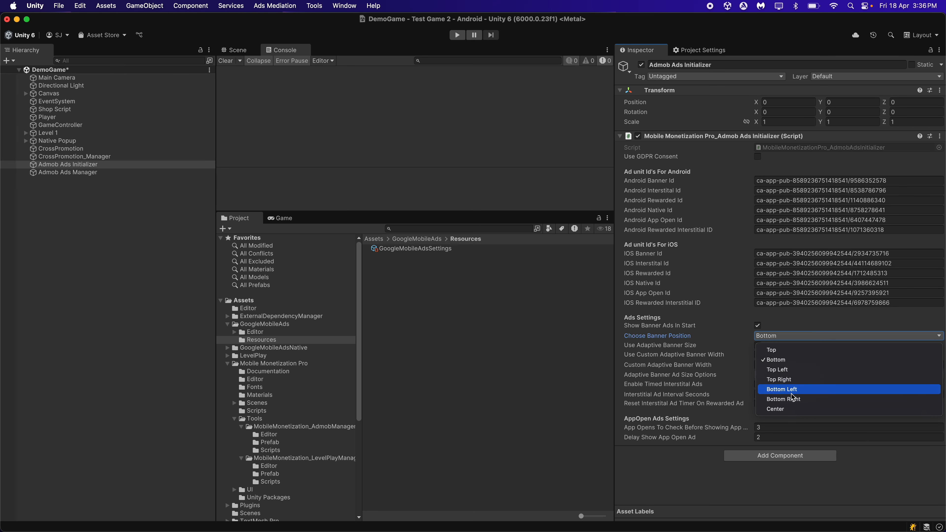
click(702, 475)
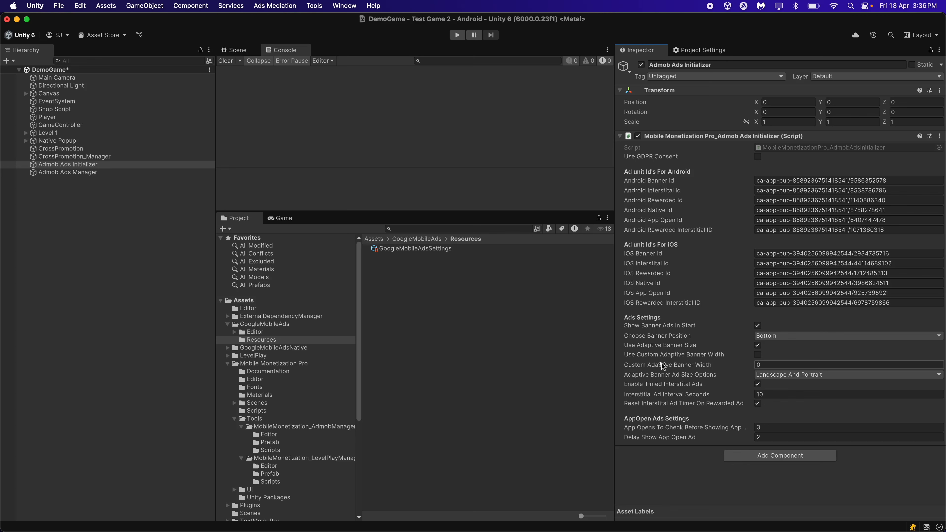
Try enabling Use Custom Adaptive Banner Width with a width of 520 on Admob Ads Initializer
click(757, 354)
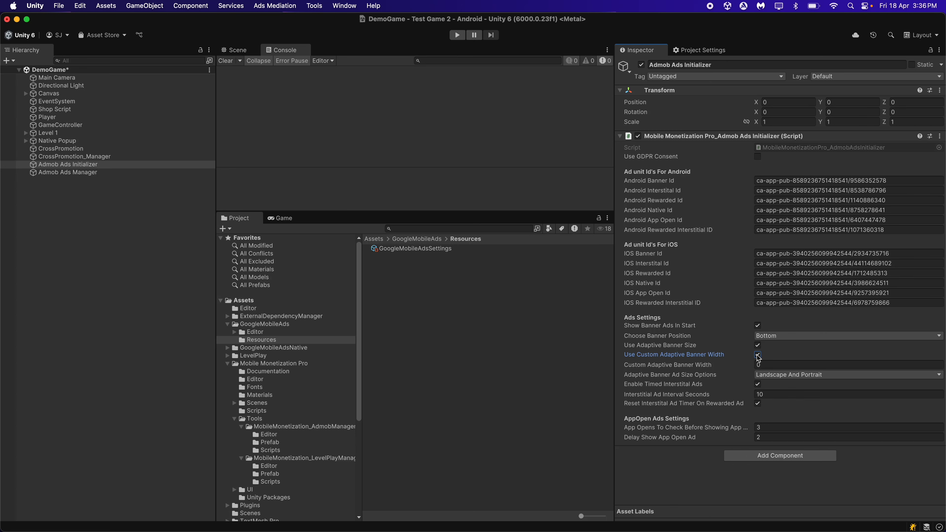
click(766, 363)
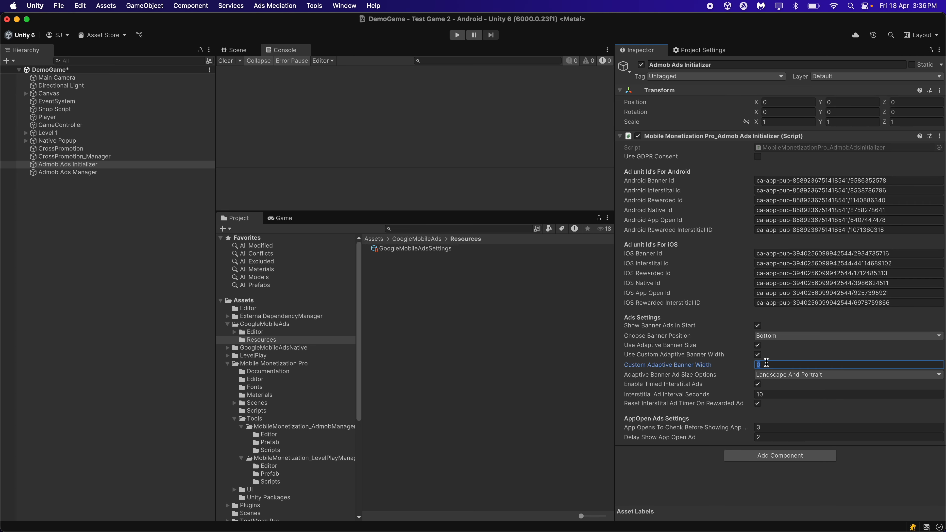
text(520)
key(BackSpace)
key(BackSpace)
key(BackSpace)
click(691, 464)
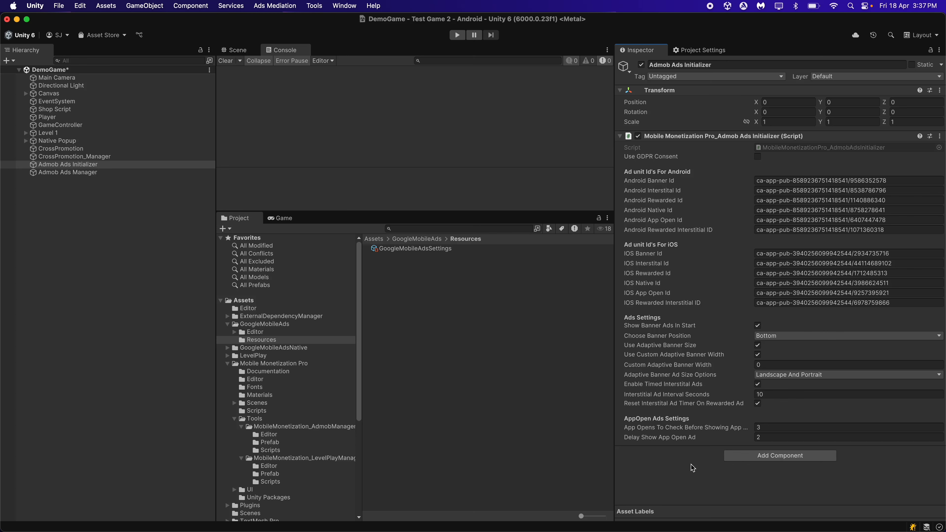
click(757, 355)
Set Adaptive Banner Ad Size Options to Portrait and bring up the Game view
click(776, 377)
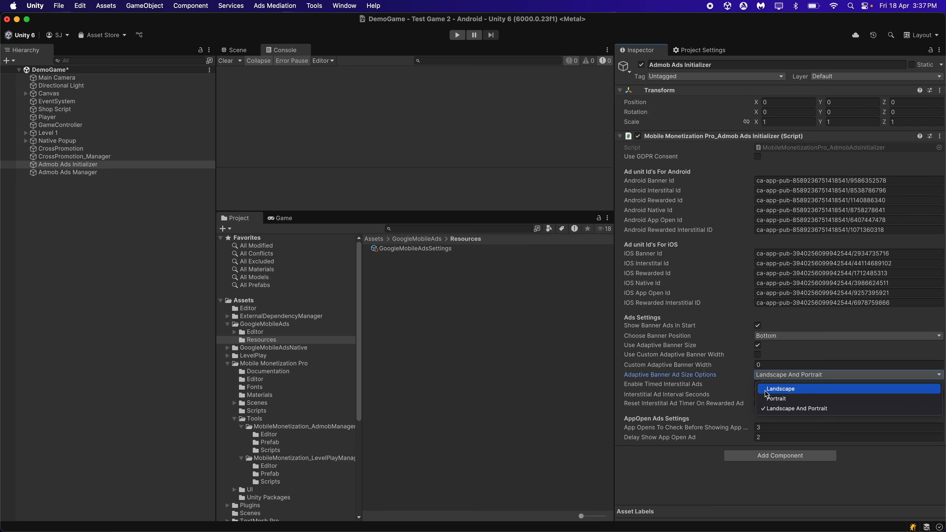
click(782, 399)
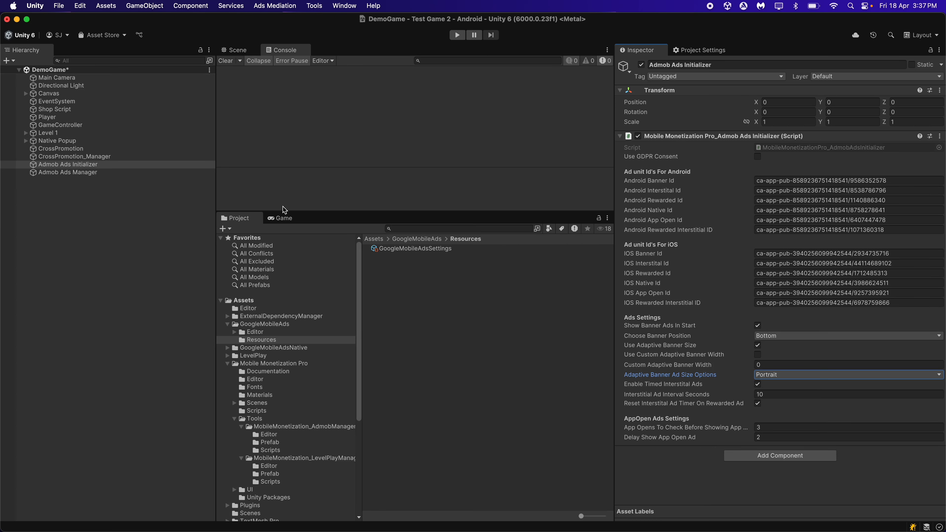
click(283, 218)
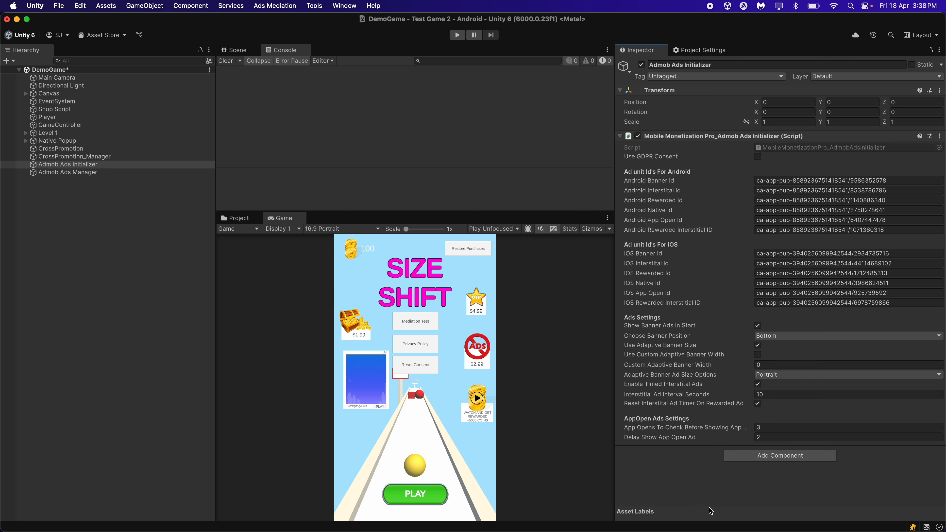
Widen the Inspector, try a Delay Show App Open Ad value of 0 and restore it to 2
click(769, 394)
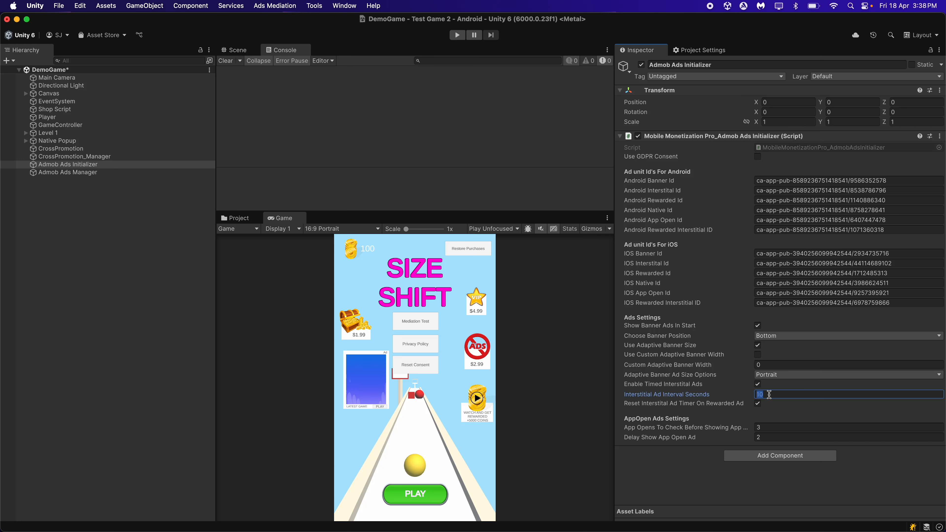
click(698, 476)
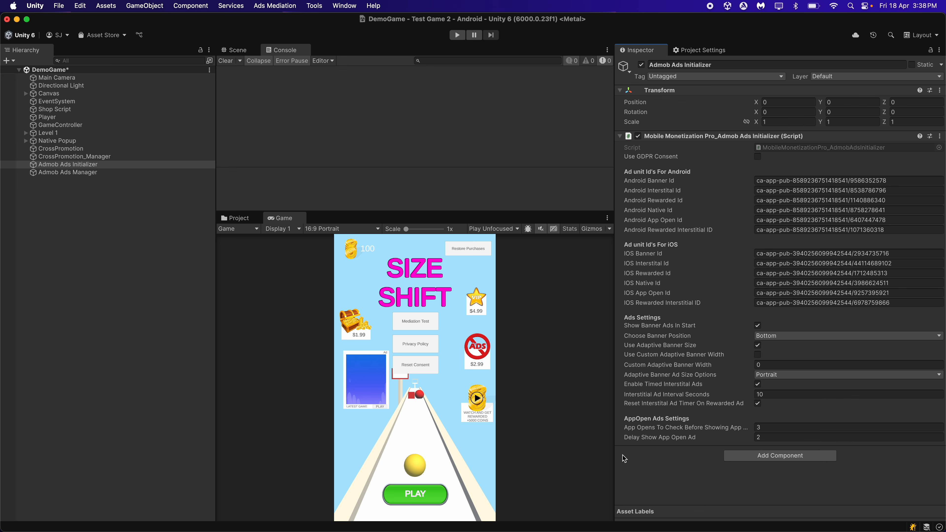
drag(615, 452, 575, 462)
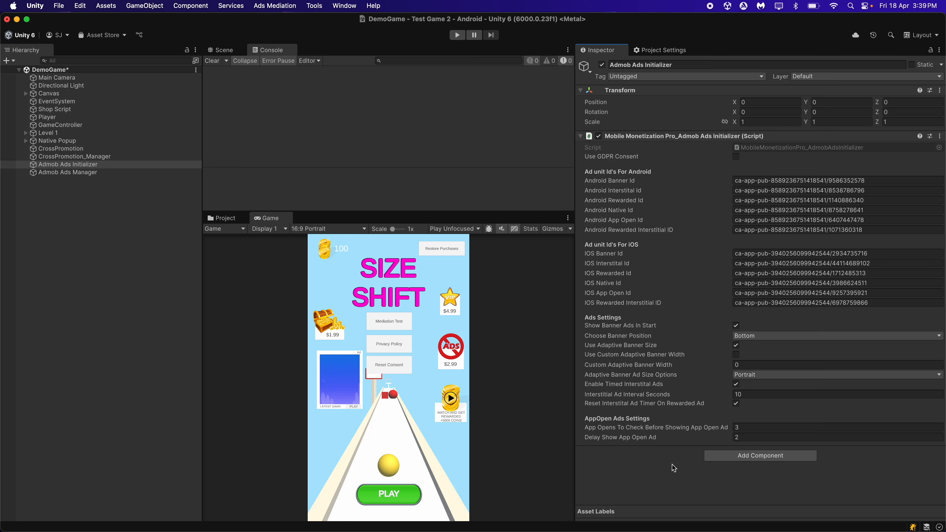
click(738, 438)
text(0)
click(663, 502)
click(746, 437)
text(2)
click(681, 467)
Narrow the Inspector again and turn off Debug Ad Inspector on the Admob Ads Manager object
drag(573, 454, 655, 453)
click(83, 172)
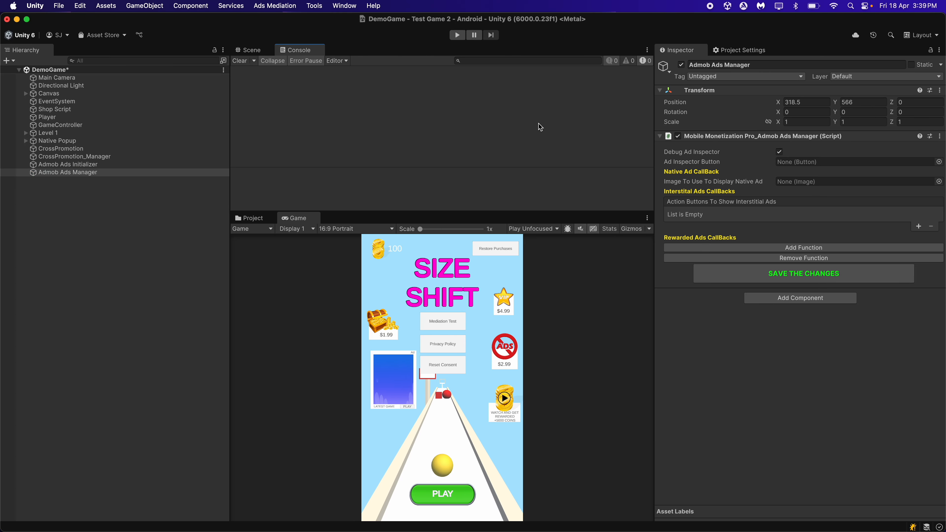
click(779, 151)
Focus the Scene view on Native Popup and select the Native_Image inside its Canvas 3D
click(251, 53)
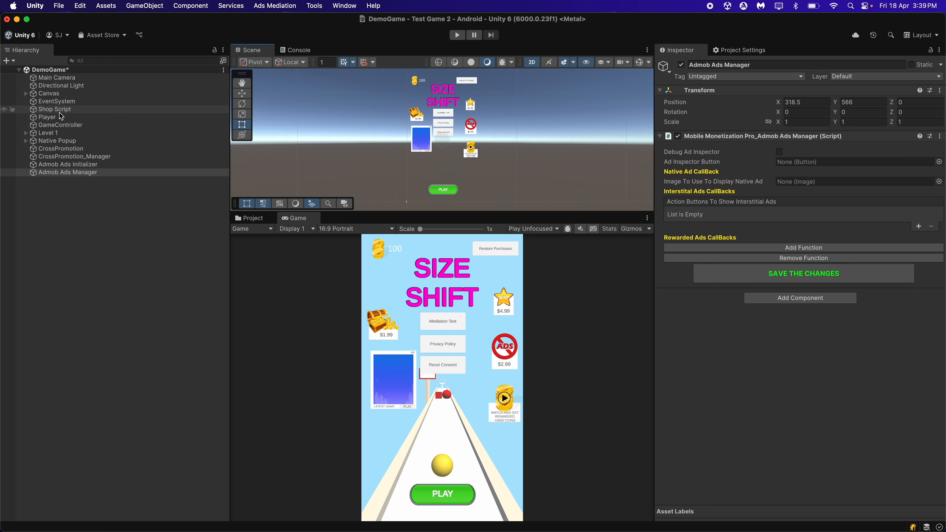
double_click(80, 143)
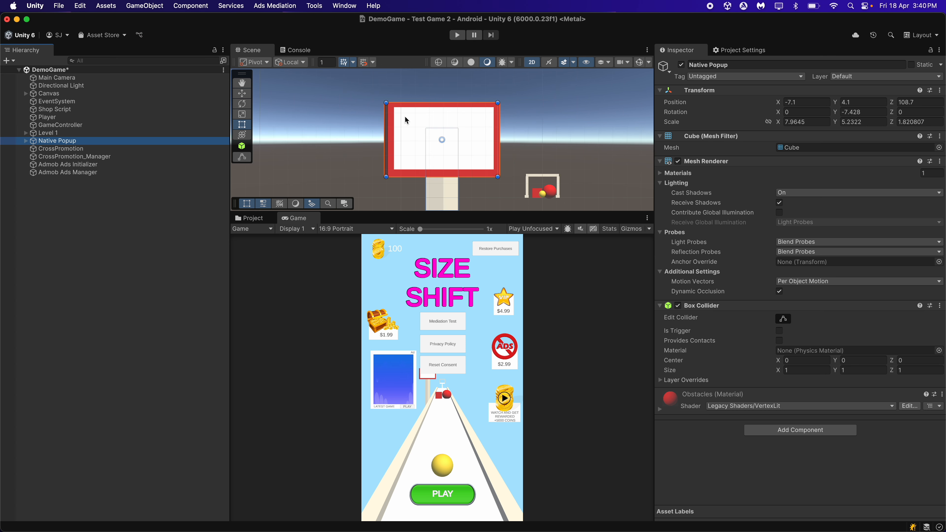
key(Right)
key(Down)
key(Down)
key(Right)
key(Down)
click(532, 62)
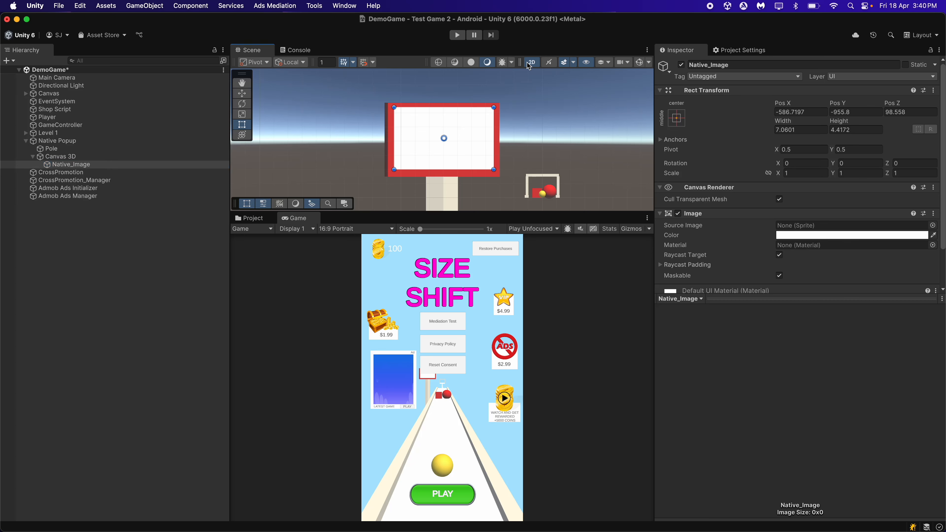
Assign Native_Image to Image To Use To Display Native Ad on the Admob Ads Manager object
scroll(485, 127, up, 2)
right_drag(485, 127, 540, 161)
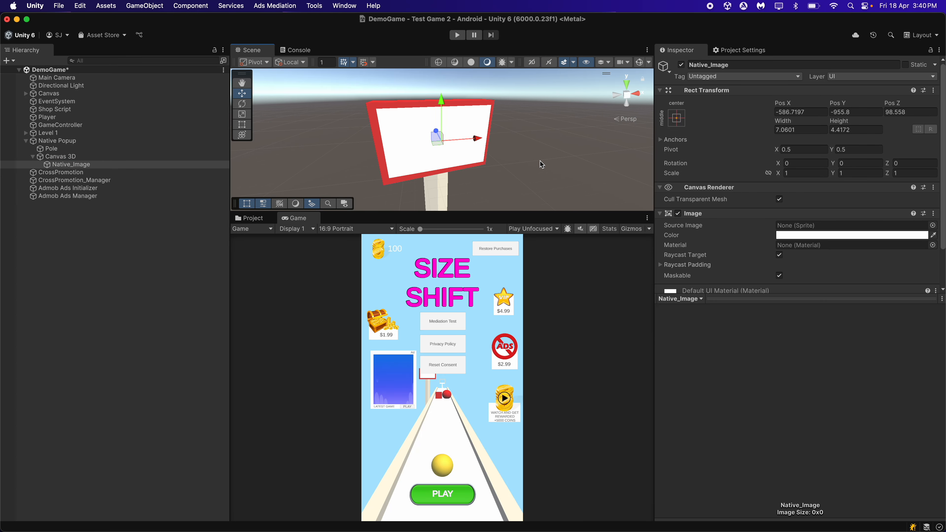
click(533, 159)
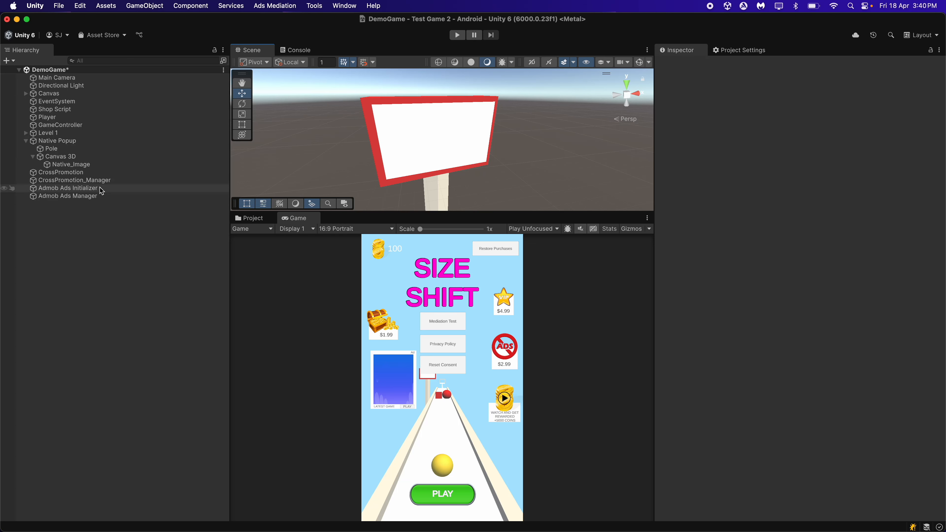
click(109, 197)
drag(102, 168, 786, 182)
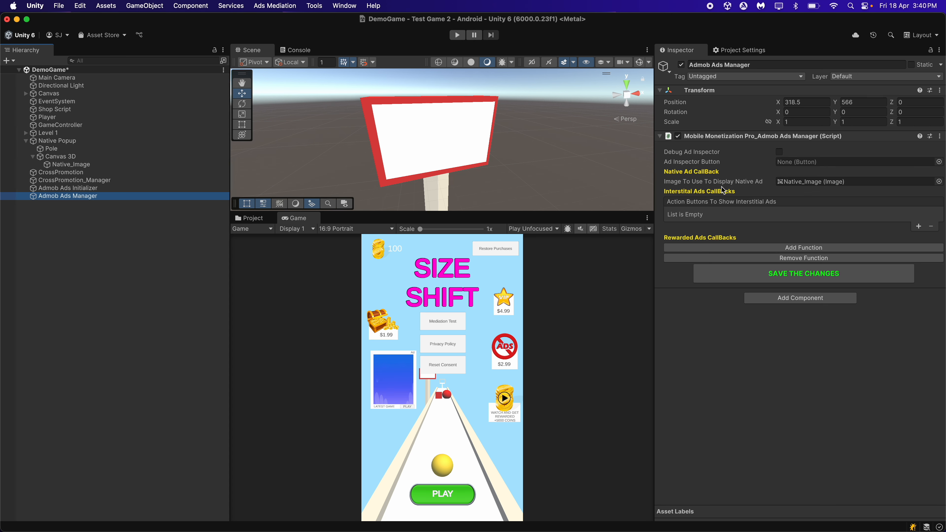
click(590, 276)
Expand the Canvas object, activate its GamePlay_UI child and deactivate Menu
click(26, 94)
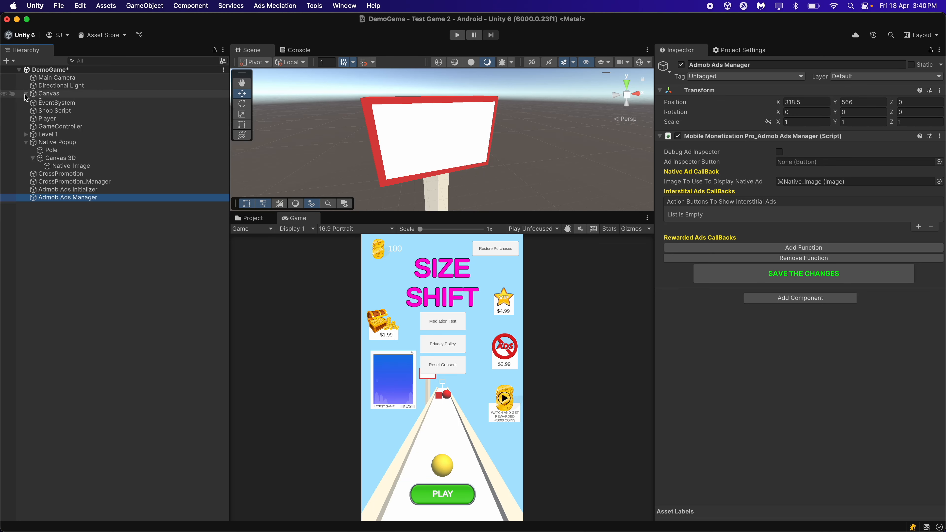
click(72, 117)
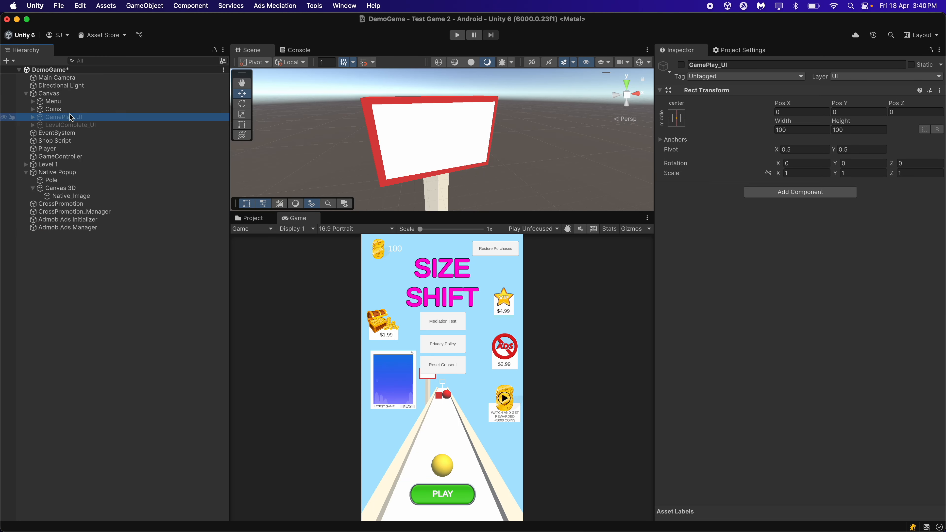
click(681, 64)
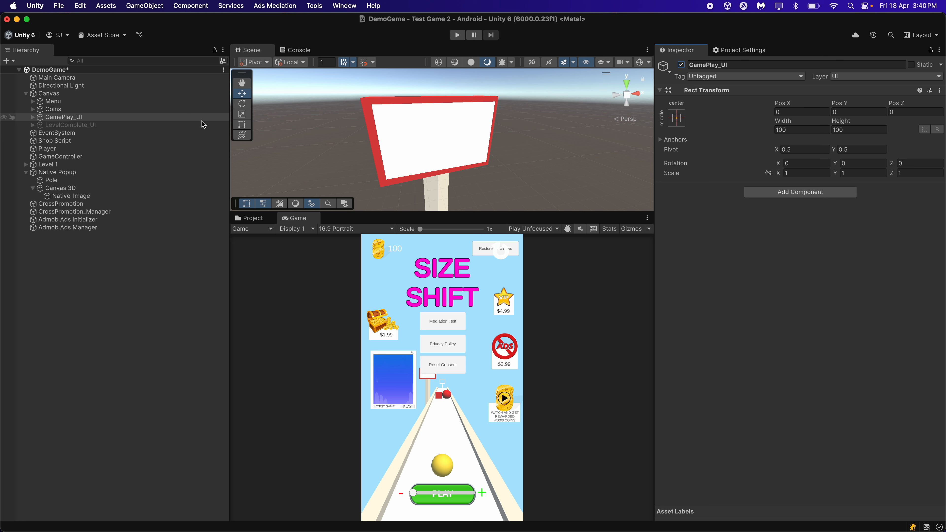
click(149, 101)
click(681, 65)
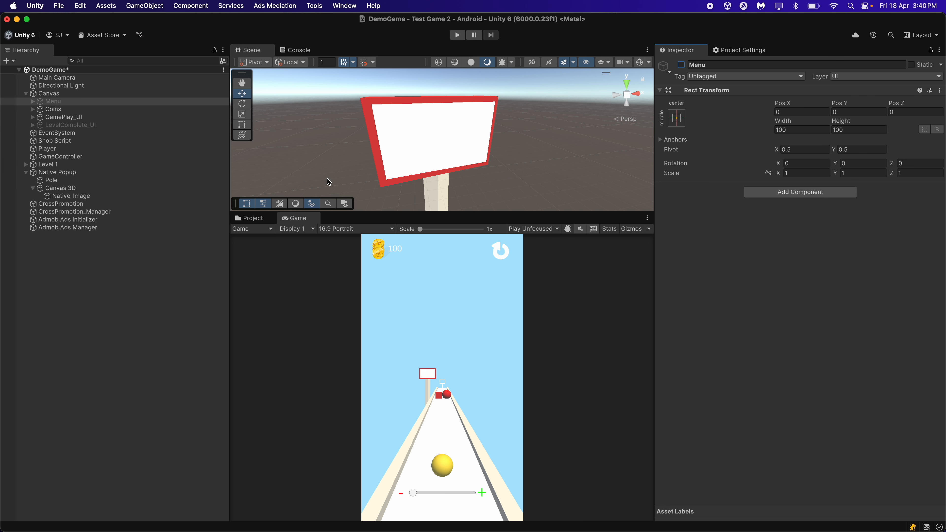
Switch the Scene view to 2D and locate the Reload_Button inside GamePlay_UI
click(118, 118)
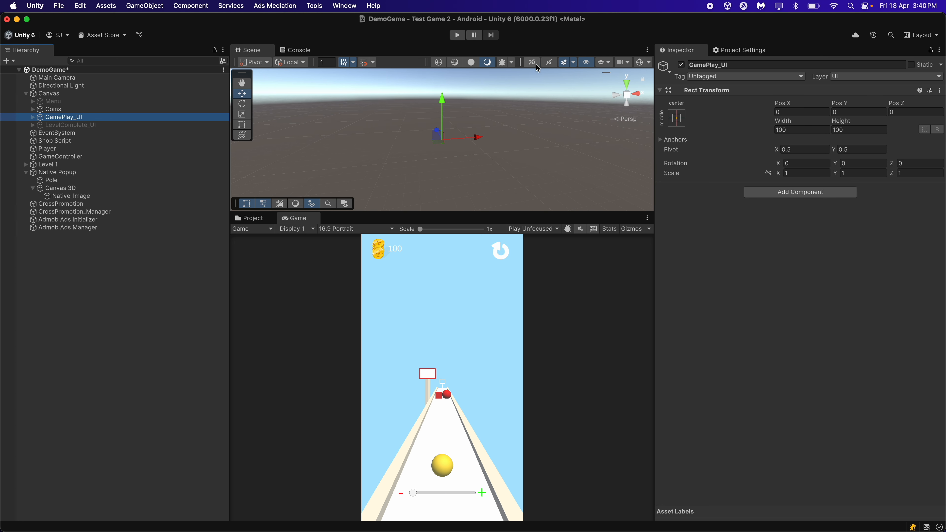
click(536, 64)
click(107, 118)
key(Right)
key(Down)
key(Down)
key(Down)
key(Down)
key(f)
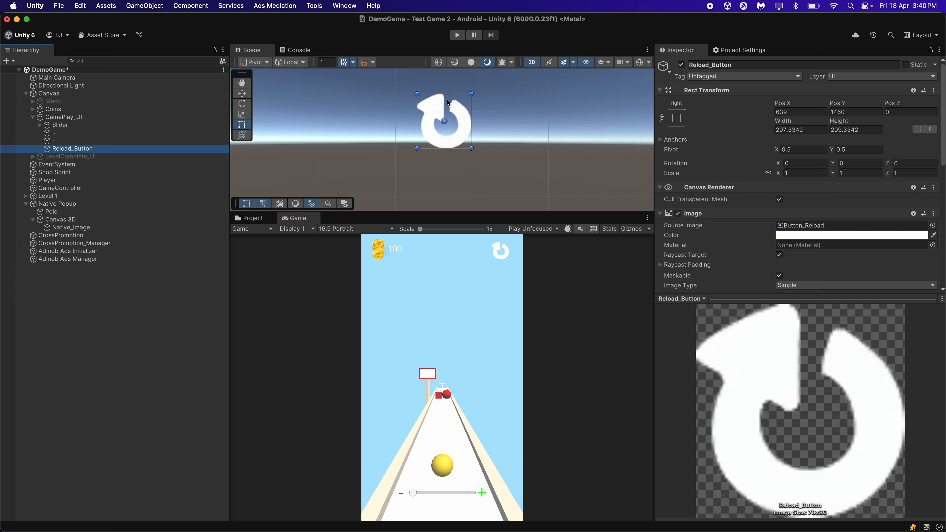
scroll(447, 99, down, 5)
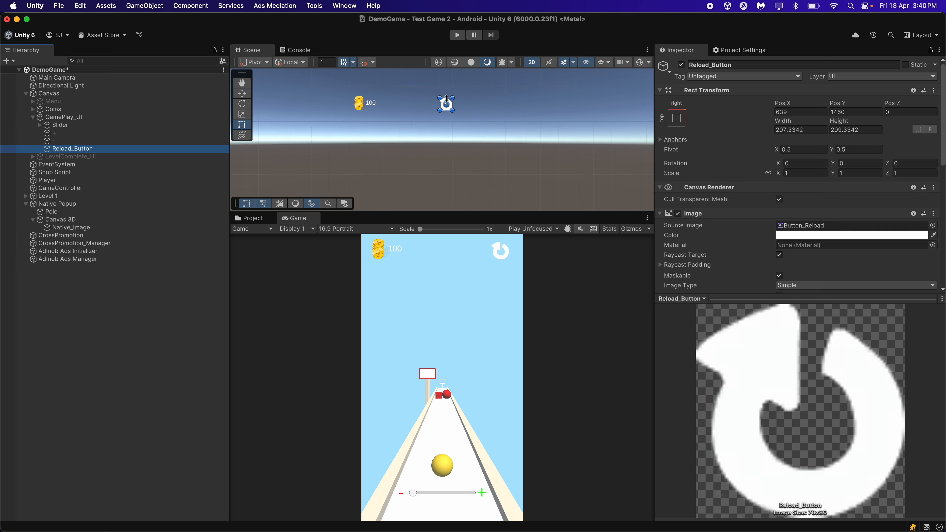
Assign Reload_Button to Action Buttons To Show Interstitial Ads on the Admob Ads Manager and add a second list entry
click(78, 260)
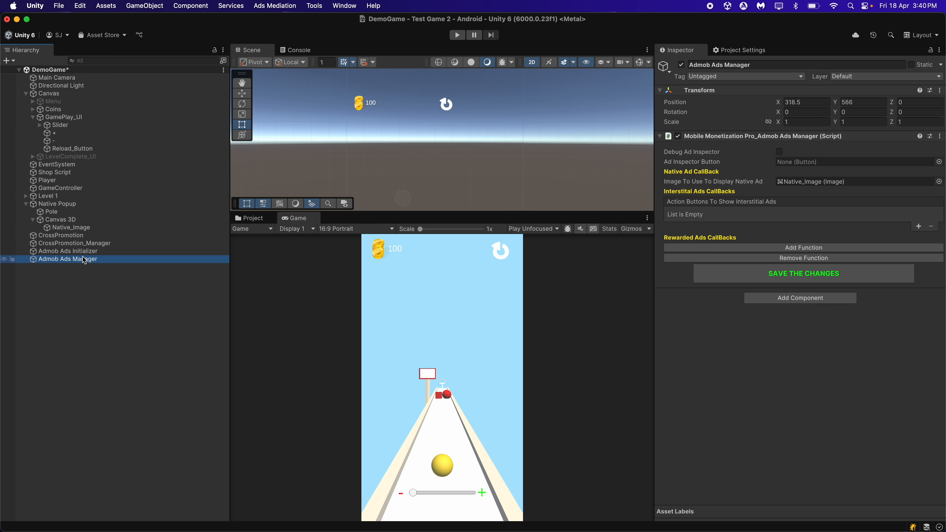
drag(71, 149, 793, 243)
click(918, 227)
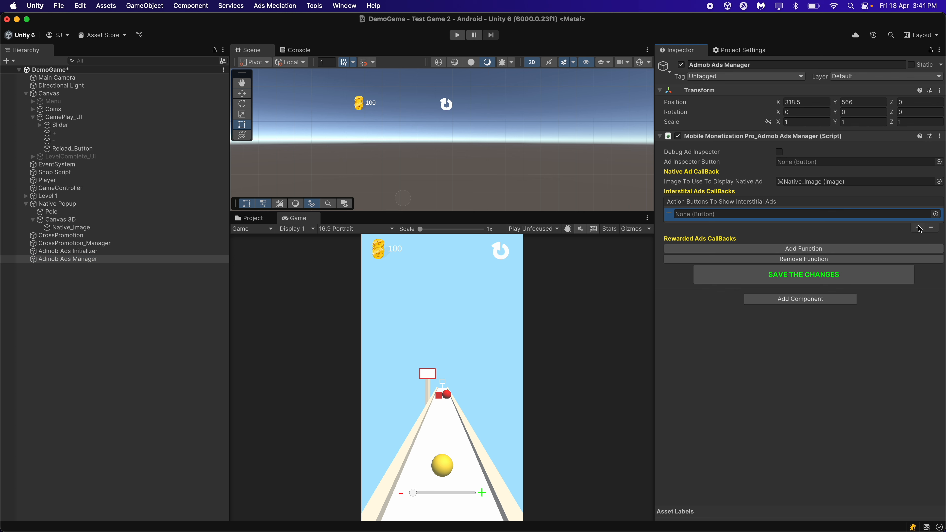
drag(76, 149, 714, 218)
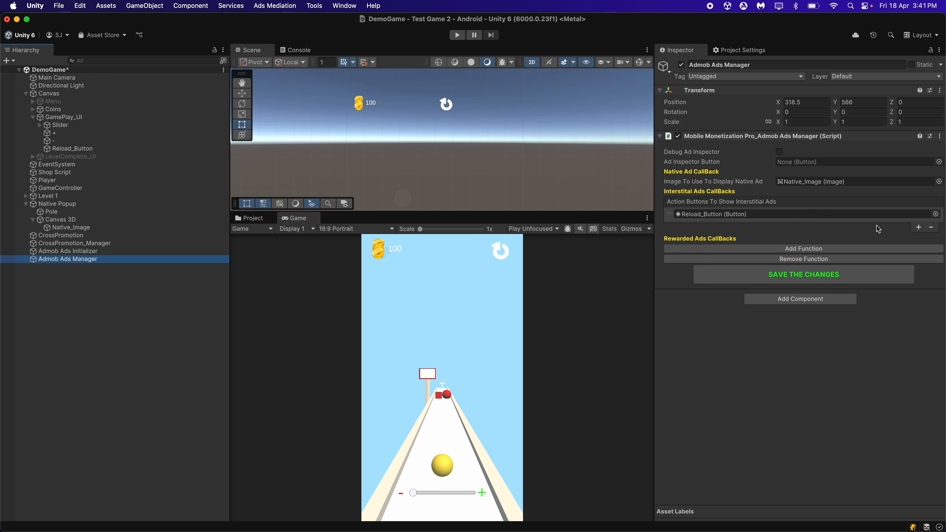
click(918, 227)
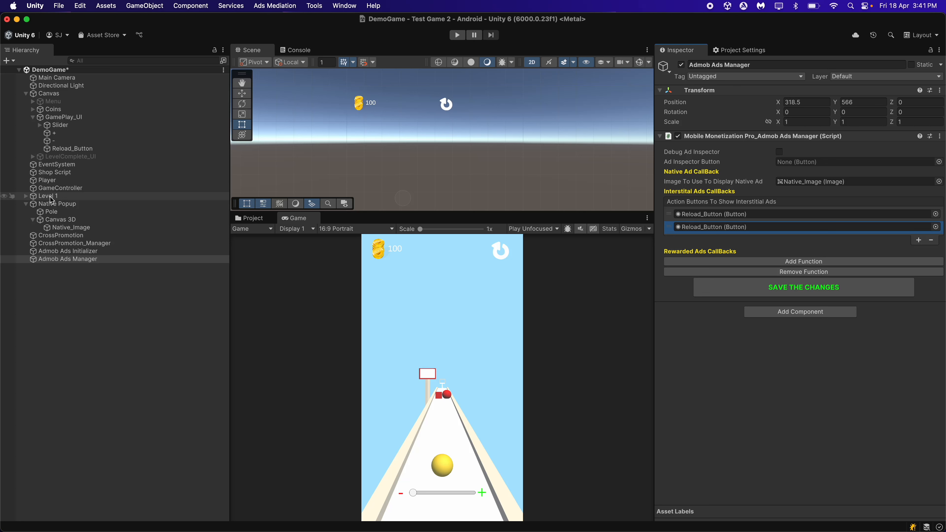
Collapse and deactivate GamePlay_UI, and activate LevelComplete_UI instead
click(31, 115)
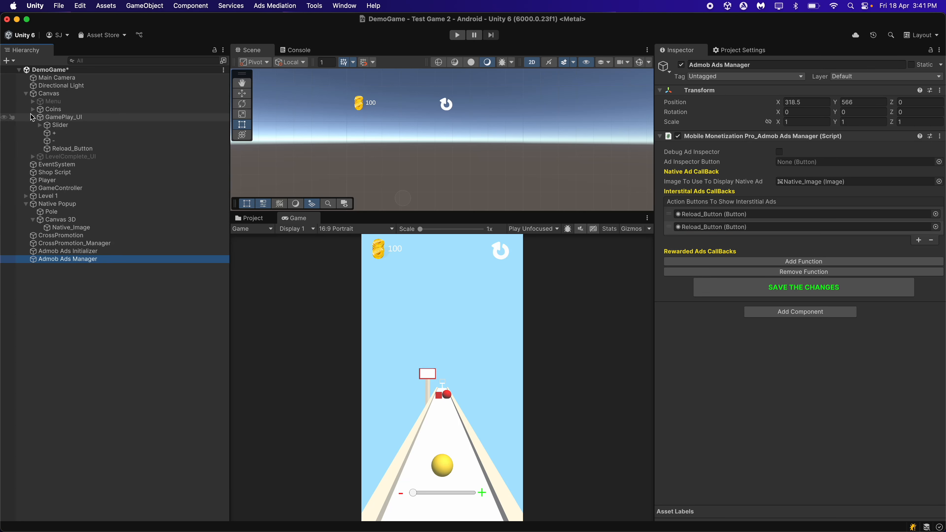
click(32, 117)
click(63, 117)
click(681, 65)
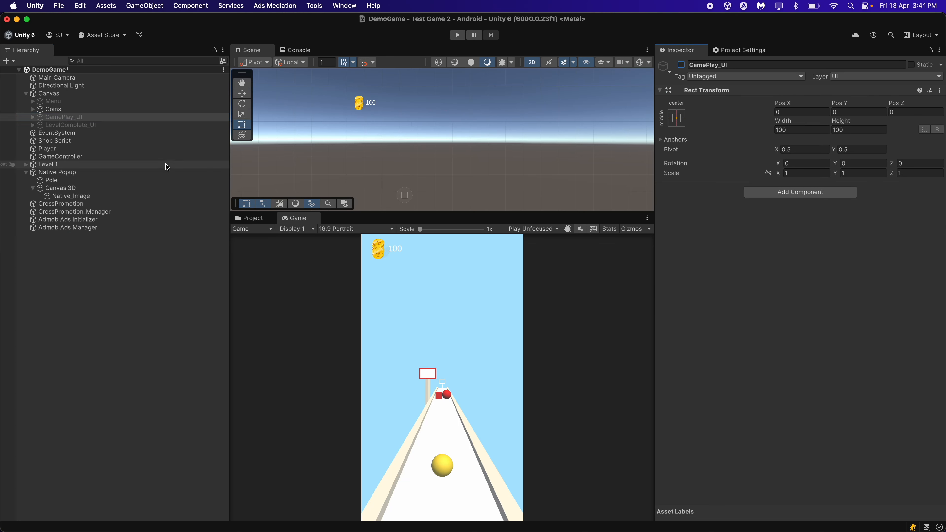
click(132, 124)
click(681, 65)
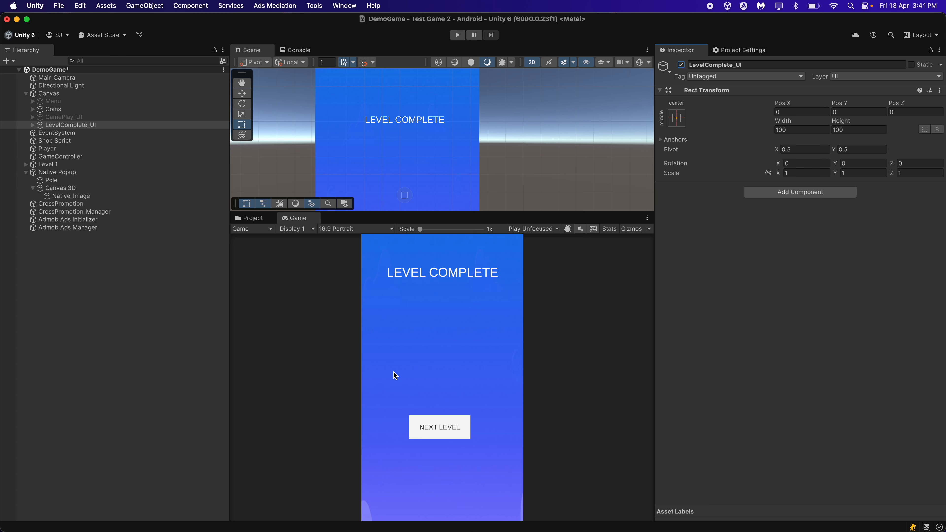
Assign the NextLevel_Button from LevelComplete_UI's Background to the second interstitial action button entry on the Admob Ads Manager
click(130, 127)
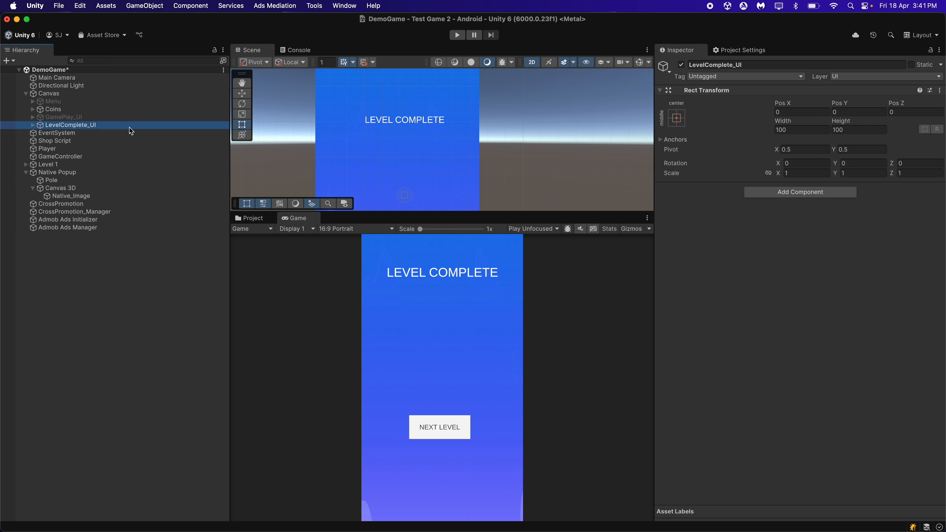
key(Right)
key(Down)
key(Right)
key(Down)
key(Down)
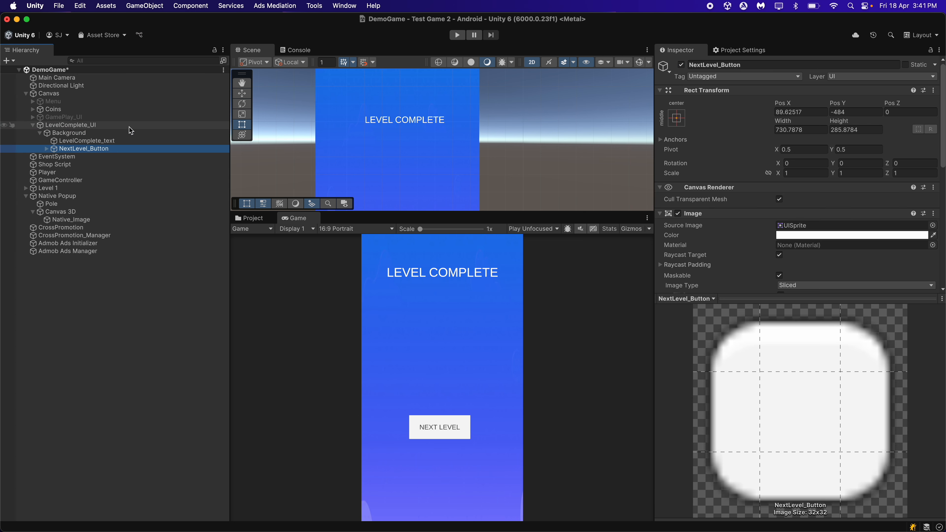
click(85, 251)
drag(134, 149, 704, 228)
click(709, 228)
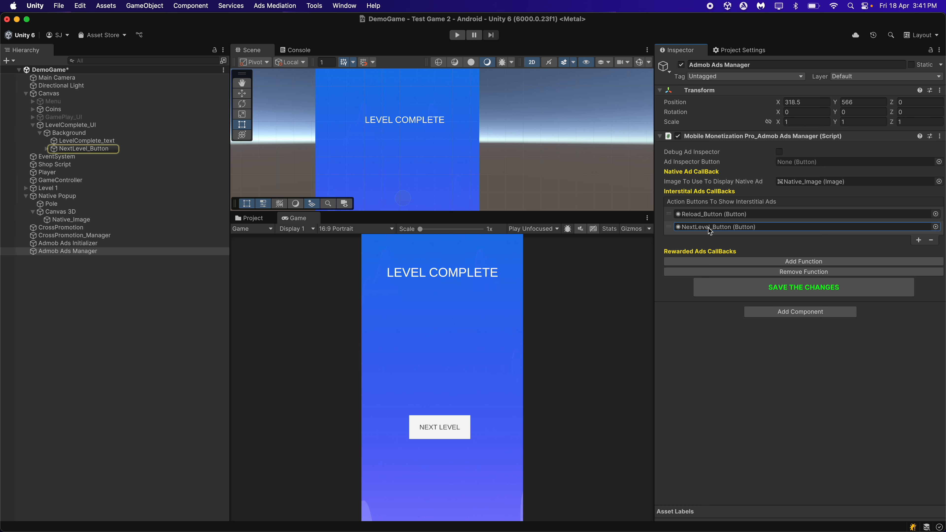
click(553, 330)
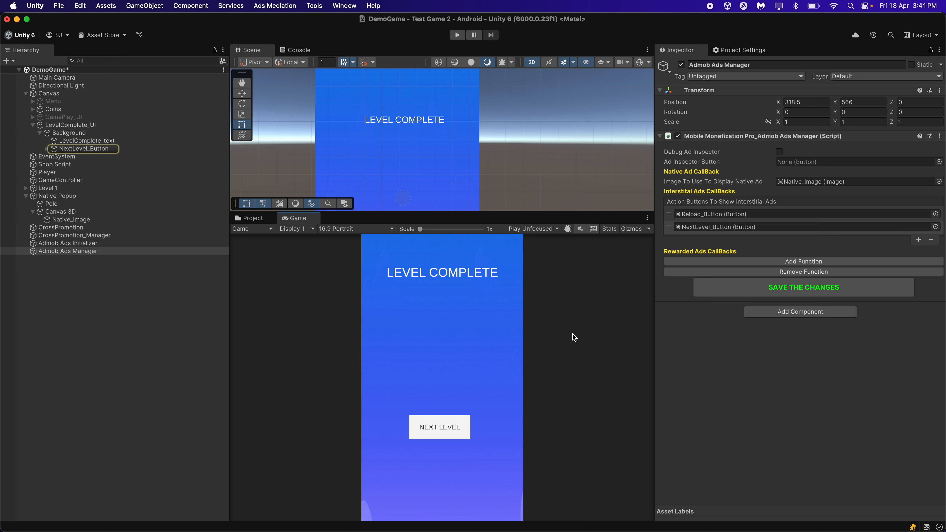
Collapse and deactivate LevelComplete_UI, and activate the Menu object again
click(85, 125)
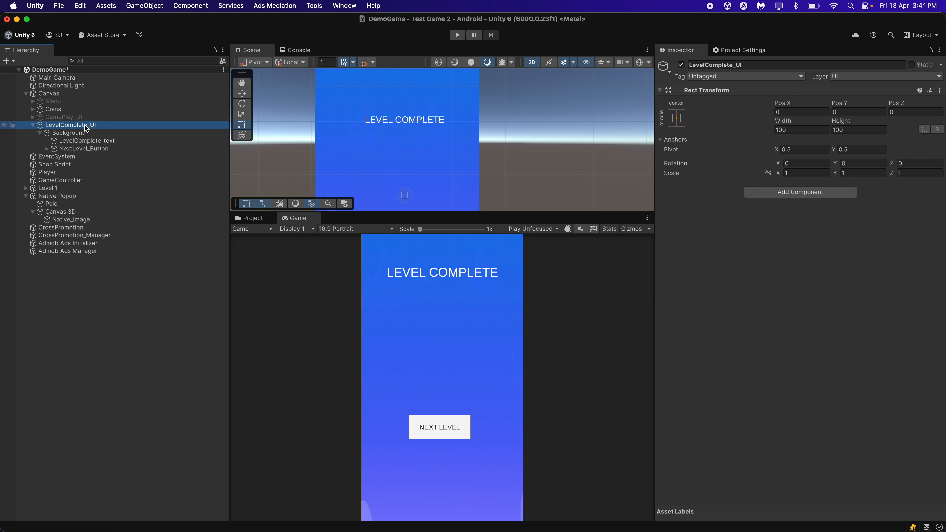
key(Left)
click(681, 65)
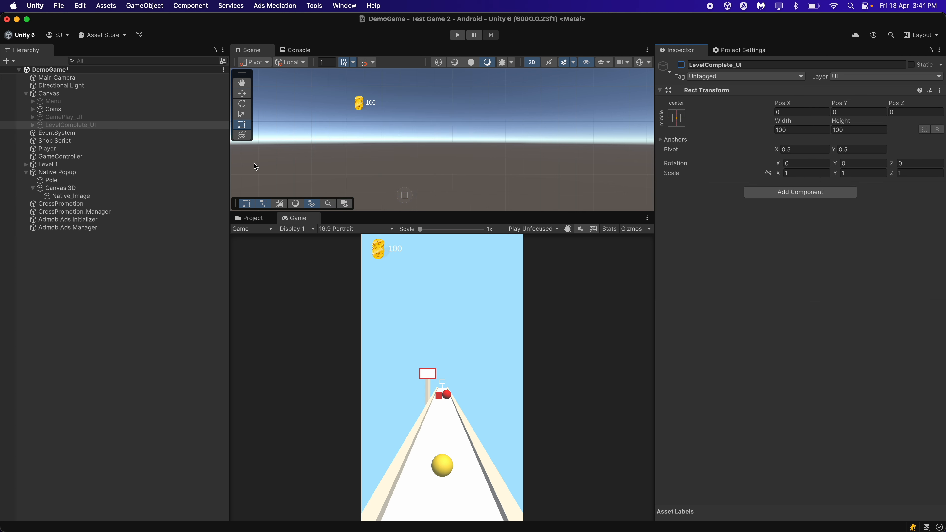
click(118, 104)
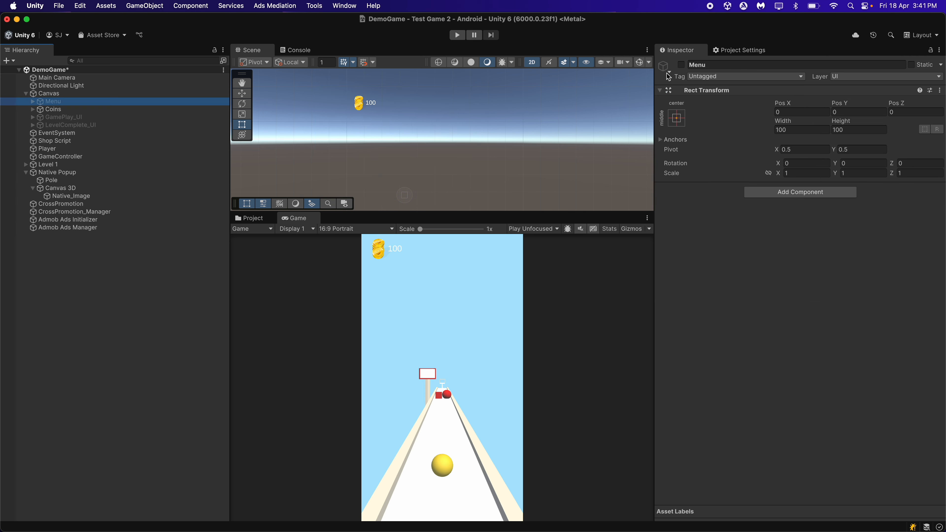
click(681, 65)
Set up two Rewarded Button Property entries under Rewarded Ads CallBacks on the Admob Ads Manager
click(171, 228)
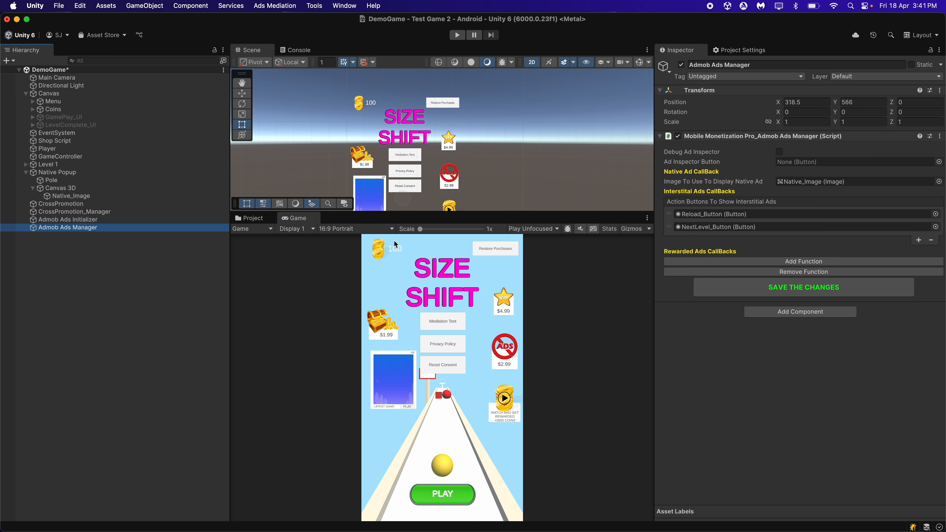
click(785, 261)
click(778, 306)
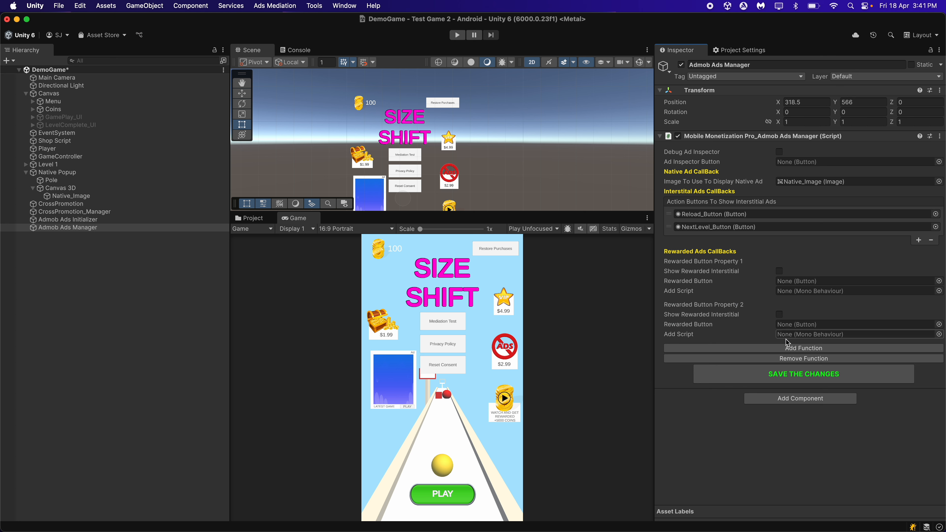
click(792, 357)
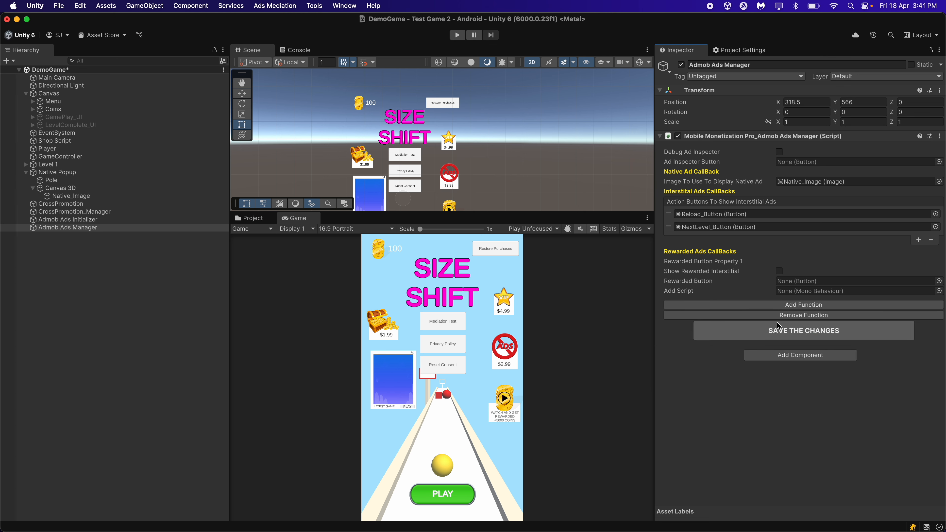
click(784, 306)
click(588, 351)
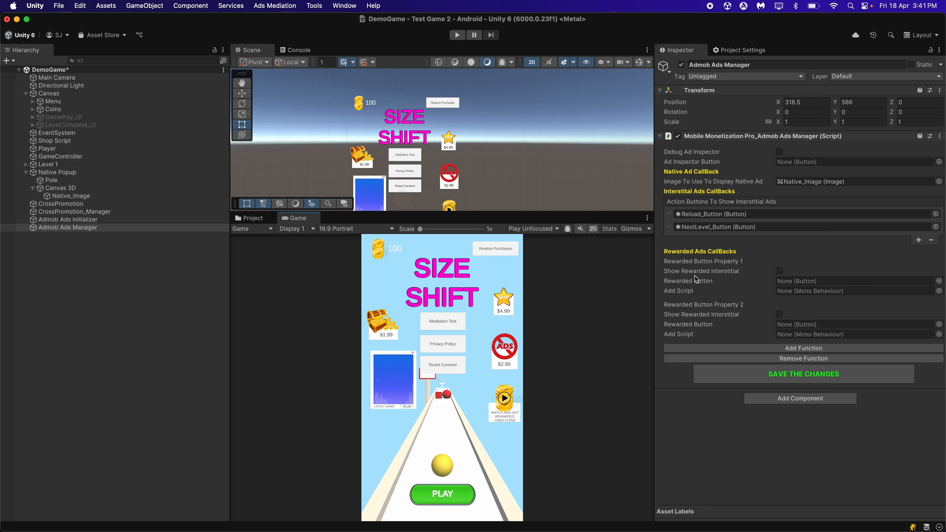
Enable Show Rewarded Interstitial for Rewarded Button Property 1 and check the Android Rewarded Interstitial ID on the Admob Ads Initializer
click(779, 271)
click(93, 219)
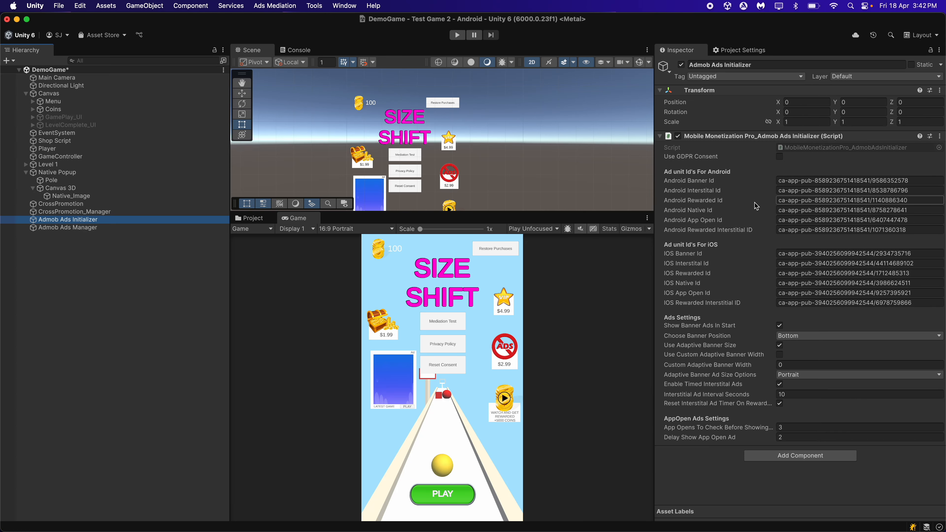
click(790, 229)
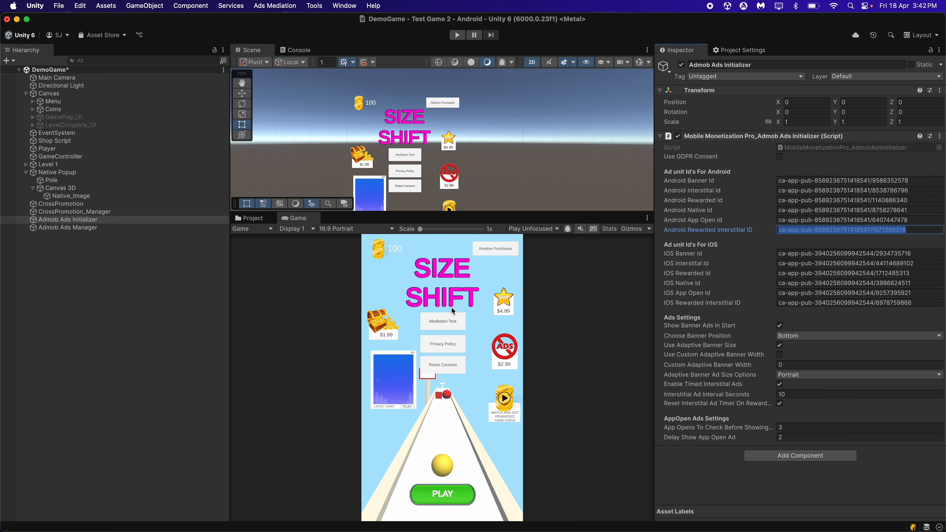
click(418, 307)
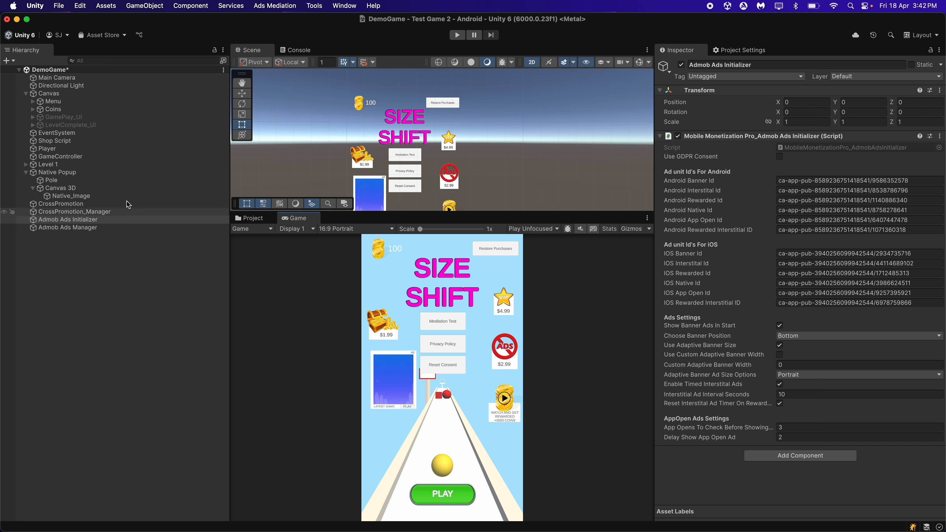
click(87, 228)
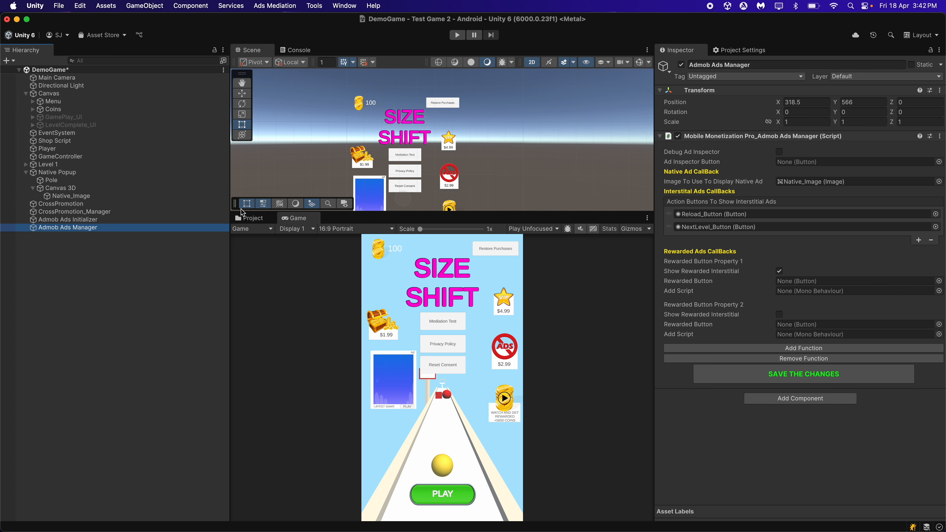
Add a TextMeshPro UI button under the Menu object and name it Rewarded Interstitial
click(109, 100)
key(Right)
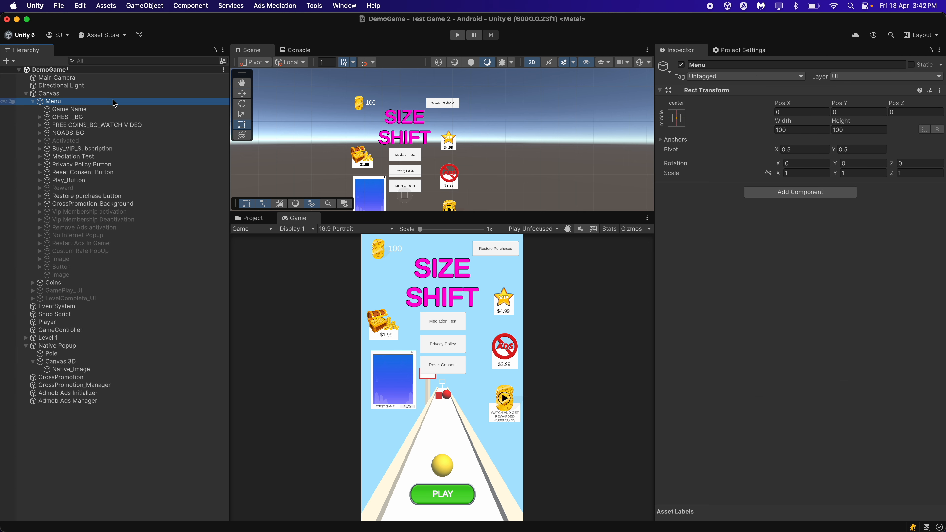
right_click(118, 101)
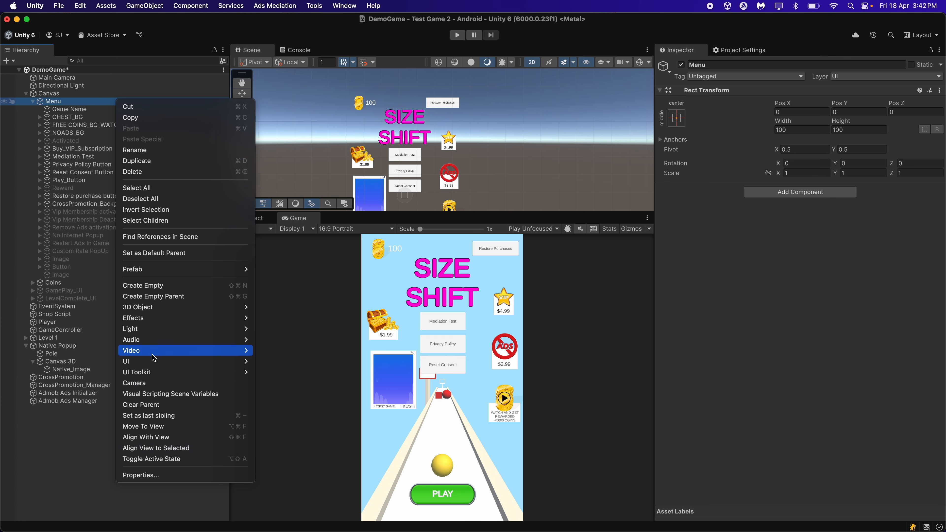
mouse_move(138, 363)
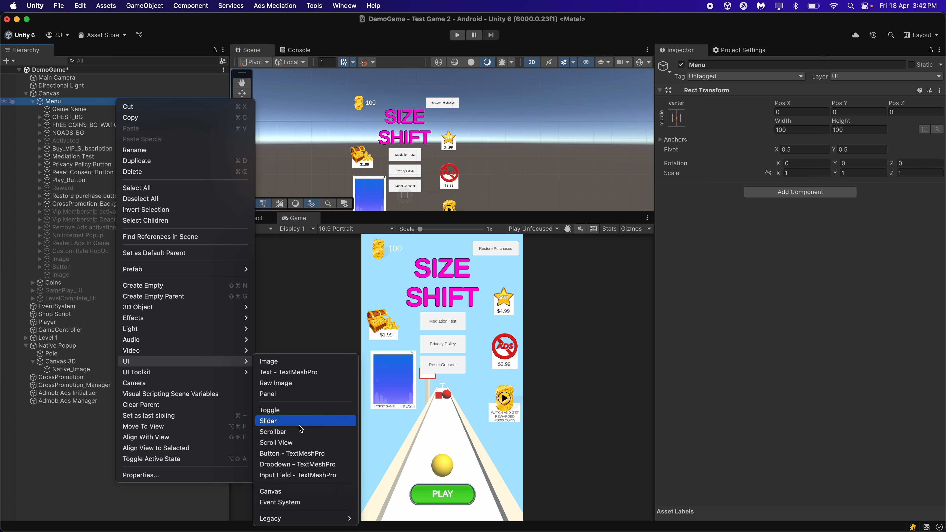
click(291, 453)
text(F)
click(416, 325)
key(f)
click(722, 63)
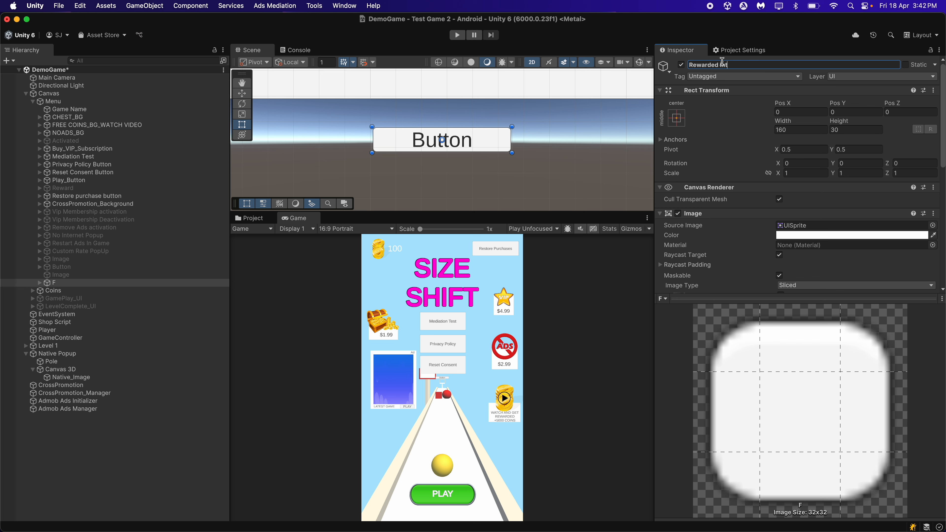
text(Rewarded Interstitial)
key(Return)
Enlarge the Rewarded Interstitial button to about 545 by 194 and place it below the Reset Consent button with a small gap
scroll(421, 157, down, 10)
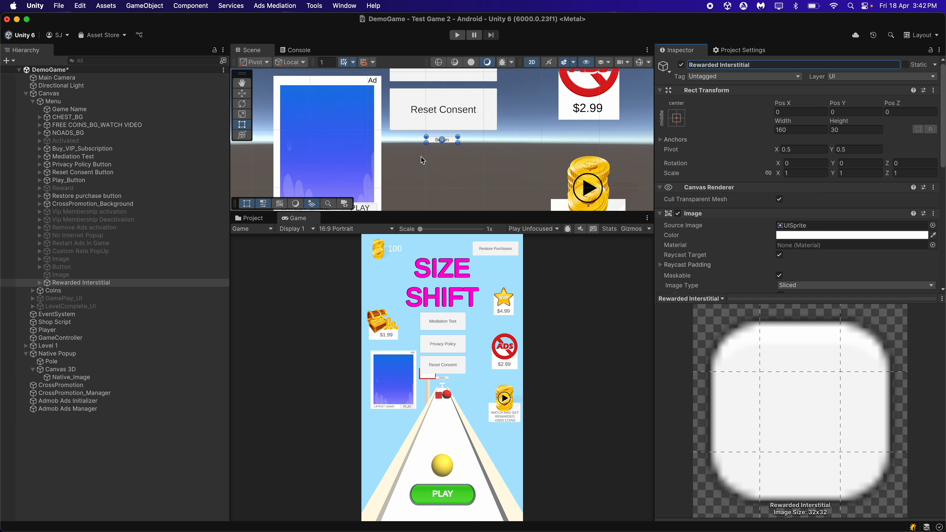
scroll(421, 155, up, 5)
drag(413, 147, 346, 191)
scroll(447, 155, down, 5)
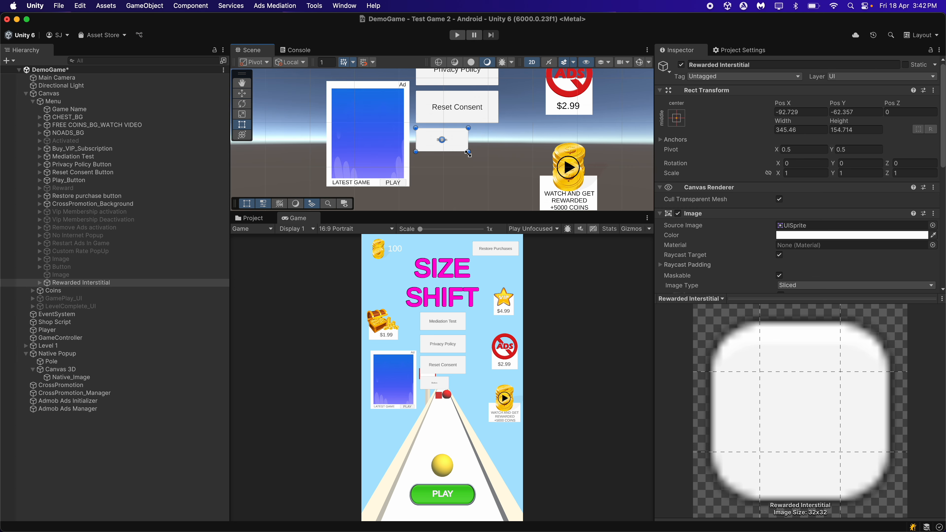
drag(468, 152, 499, 159)
click(242, 93)
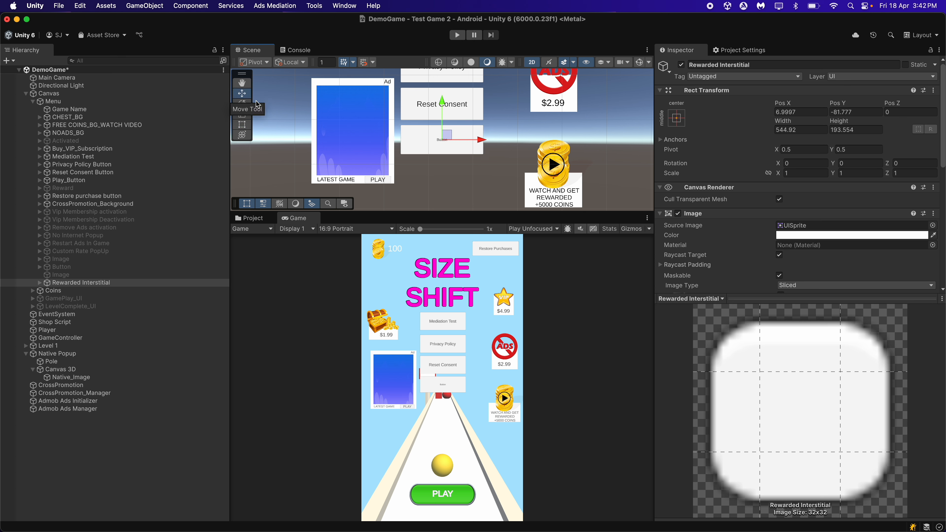
drag(440, 100, 440, 122)
Set the Rewarded Interstitial button's label to SHOW REWARDED INTERSTITIAL with font size 50
click(104, 284)
key(Right)
key(Down)
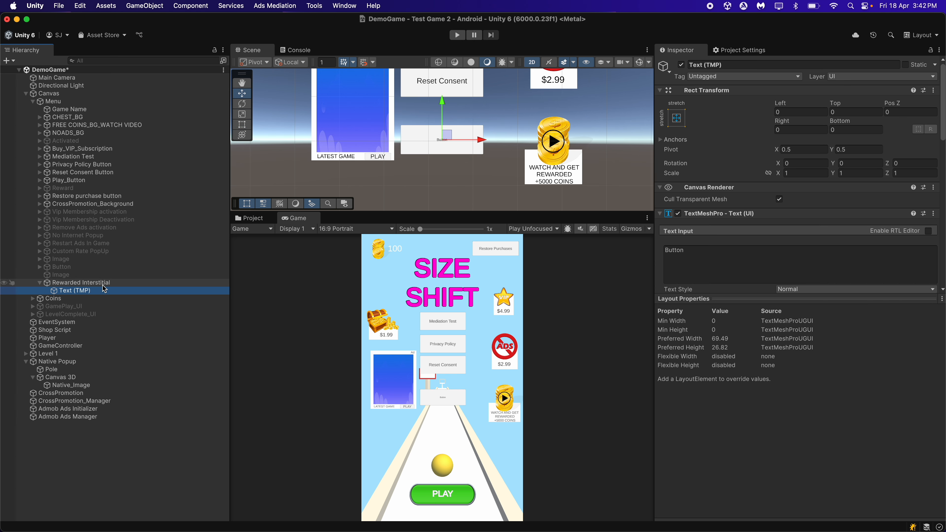
click(708, 262)
key(super+a)
text(REWAED)
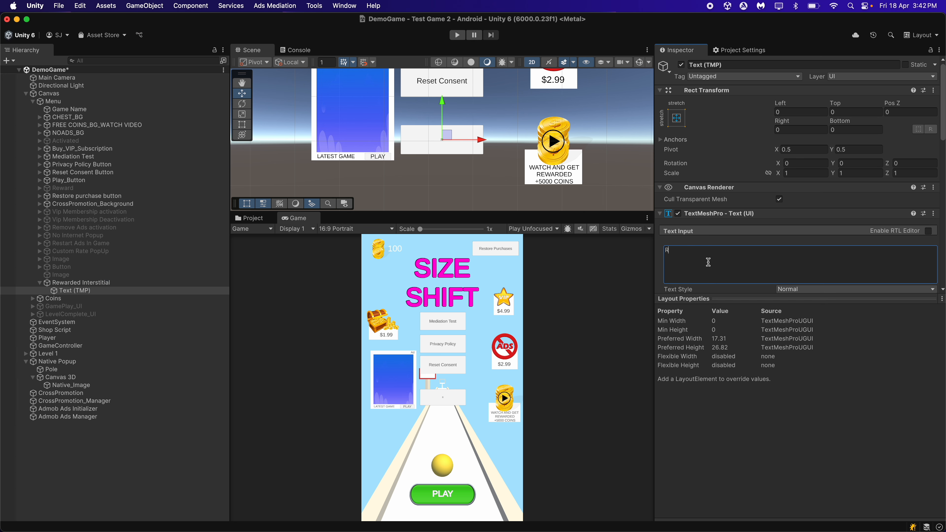
key(BackSpace)
key(BackSpace)
key(BackSpace)
key(BackSpace)
key(BackSpace)
key(BackSpace)
text(SHOW REWARDED INTERSTITIAL)
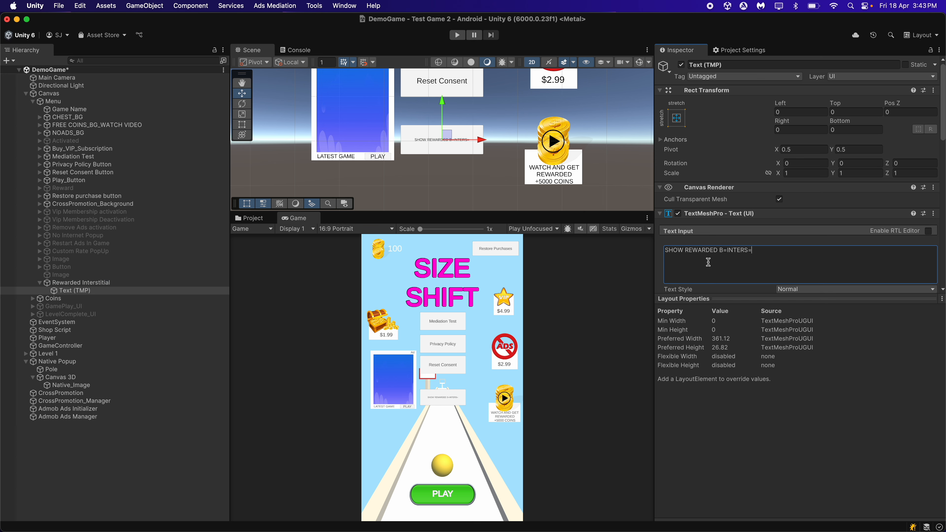
scroll(741, 247, down, 5)
click(786, 158)
text(50)
key(Return)
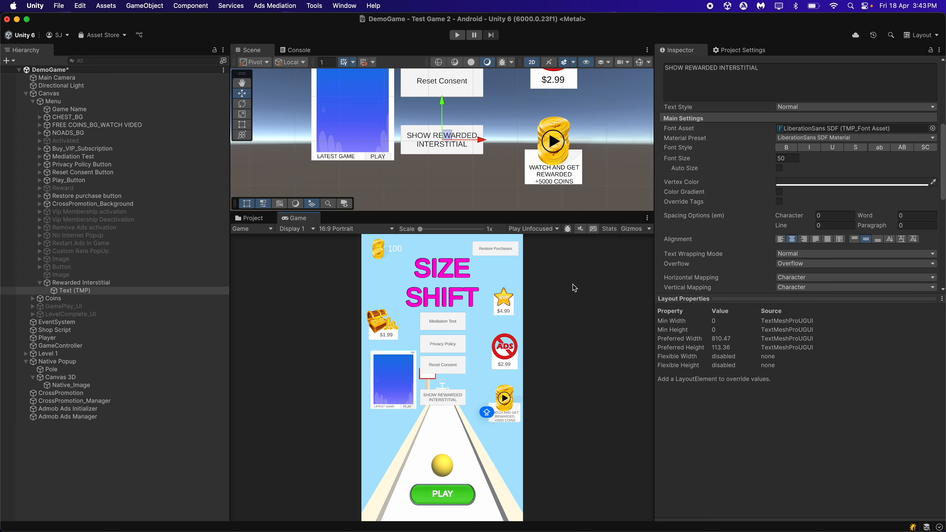
On the Admob Ads Manager, assign Rewarded Interstitial as the button of Rewarded Button Property 1 and Free Coins as that of Property 2
click(89, 417)
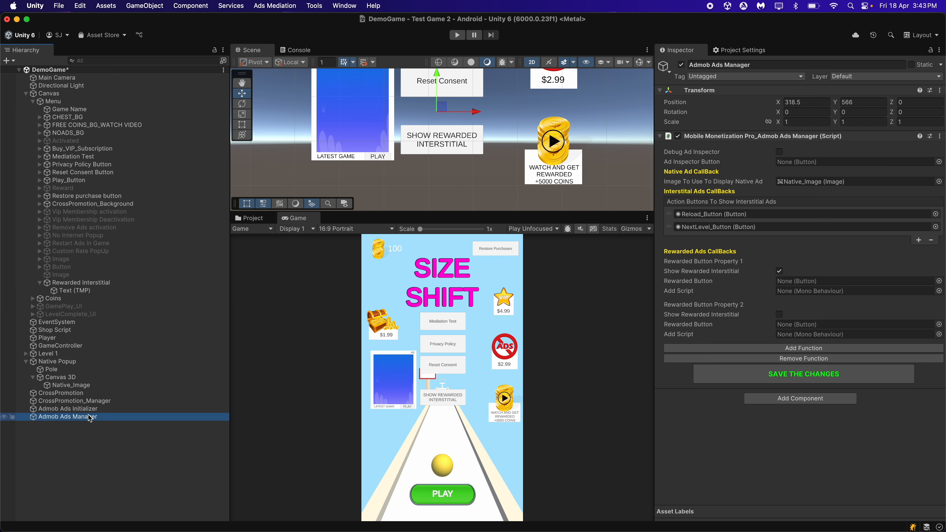
drag(112, 284, 821, 283)
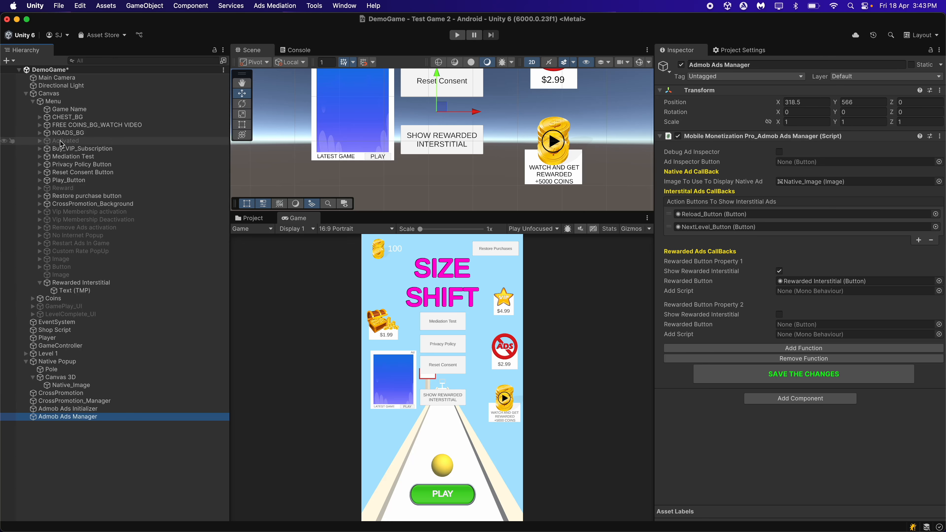
click(40, 125)
double_click(97, 125)
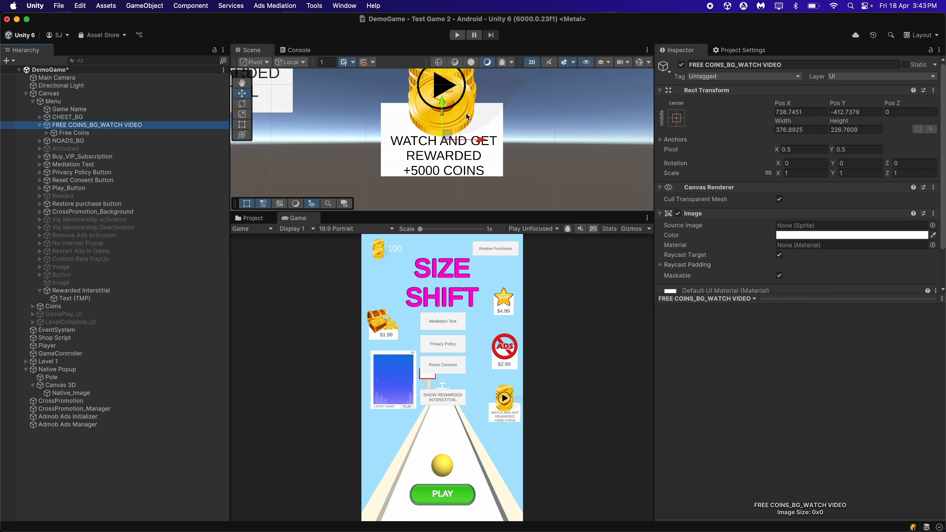
scroll(467, 117, down, 3)
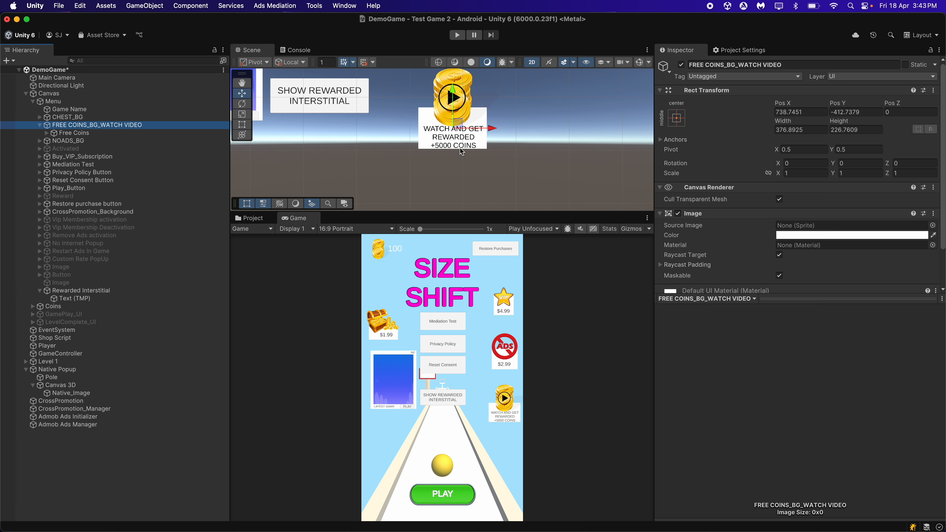
click(123, 132)
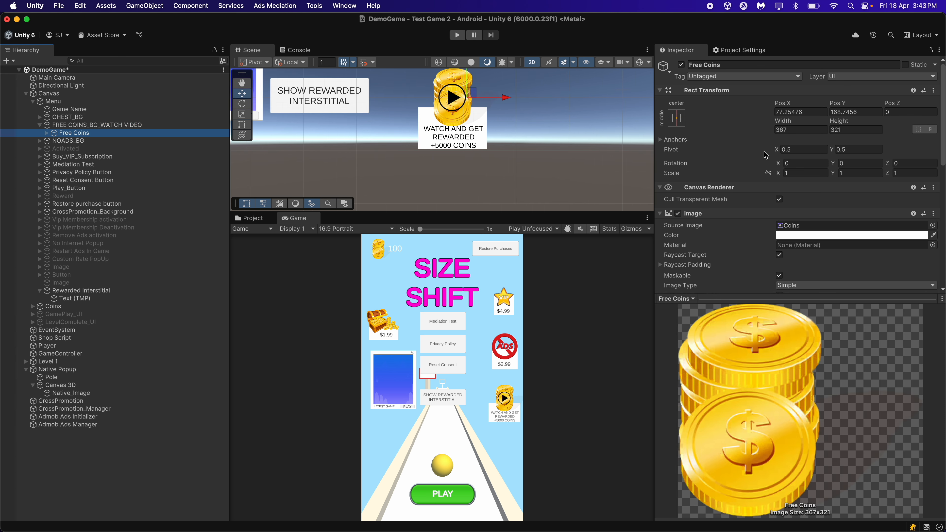
scroll(764, 152, down, 2)
scroll(764, 151, down, 5)
scroll(764, 151, up, 5)
scroll(763, 151, down, 3)
scroll(763, 151, up, 4)
click(108, 425)
drag(118, 135, 811, 286)
drag(805, 319, 808, 325)
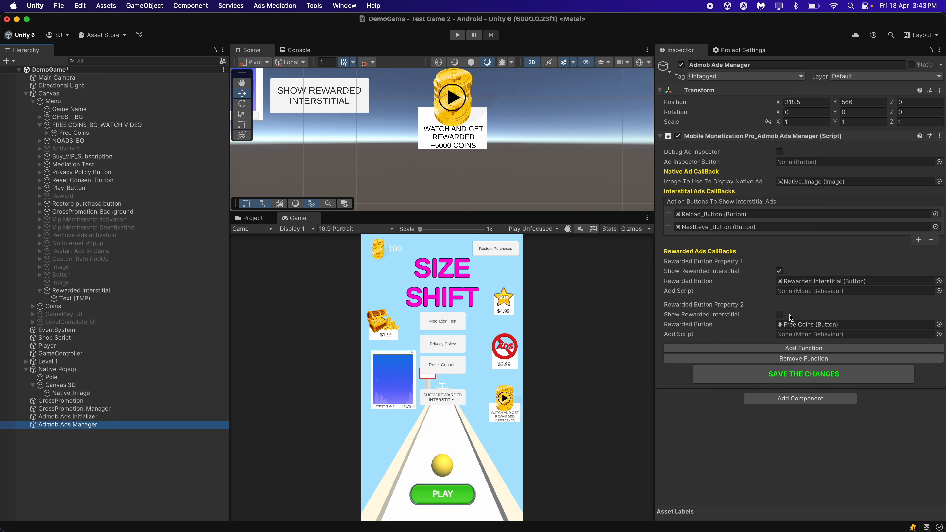
click(684, 474)
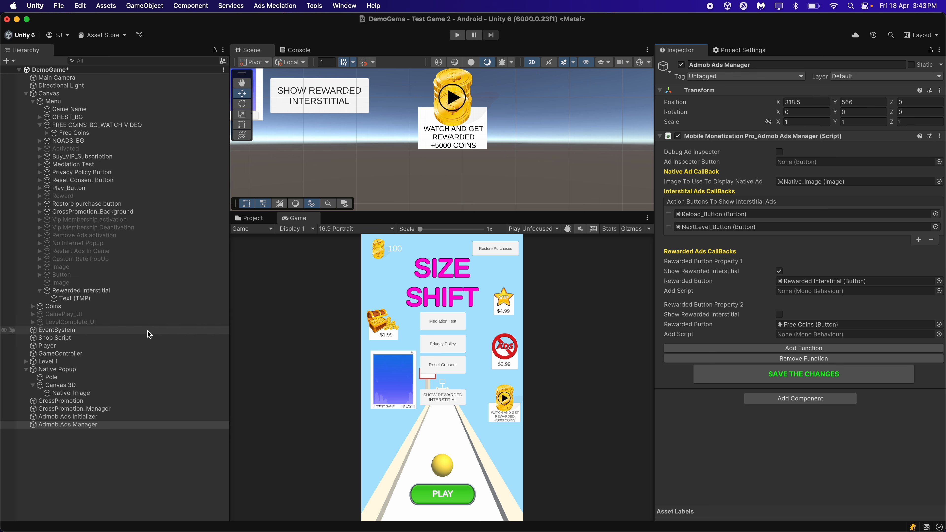
Open the MobileMonetizationPro_Demo_ShopScript code of the Shop Script object in Visual Studio and locate the ShowReward function
click(135, 338)
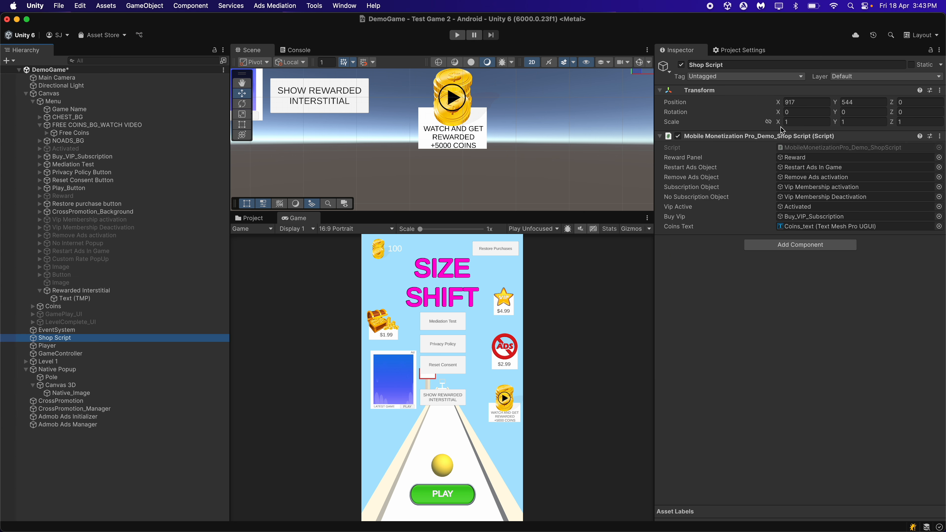
click(808, 149)
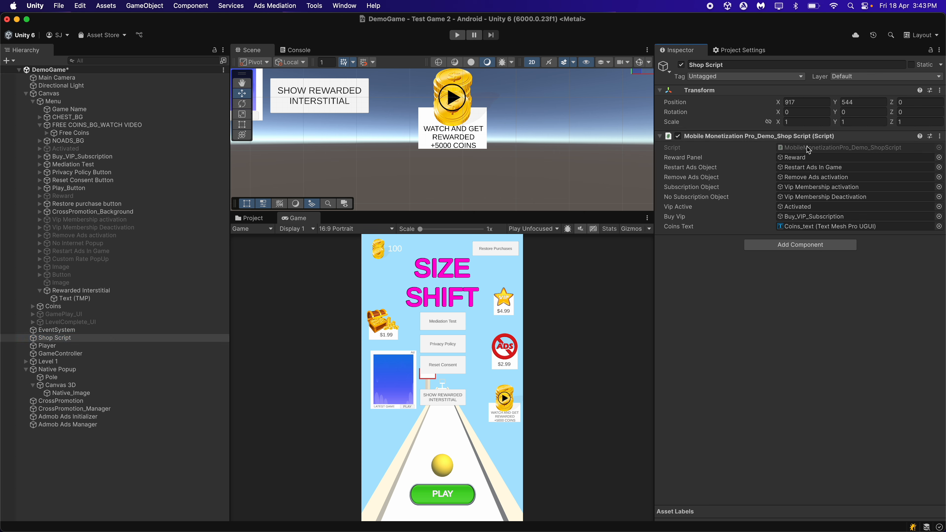
scroll(517, 243, down, 5)
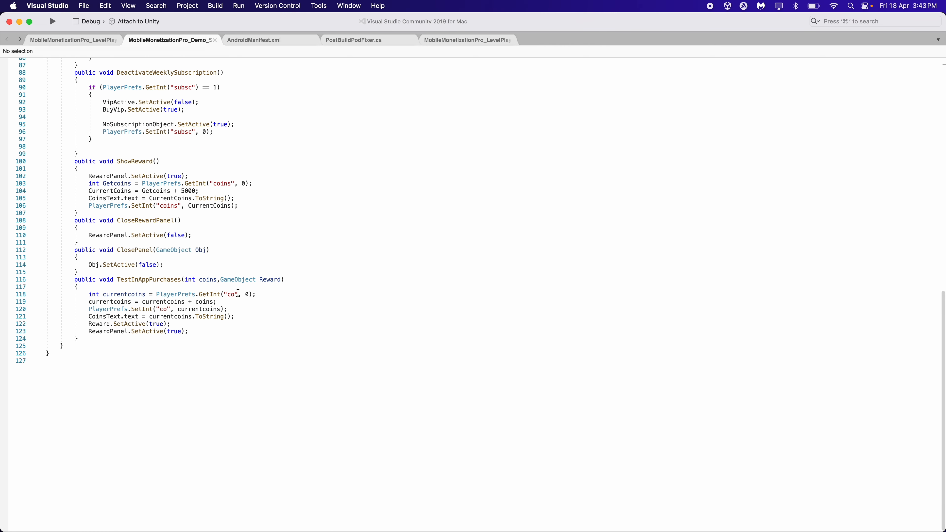
scroll(238, 293, up, 3)
scroll(238, 293, up, 5)
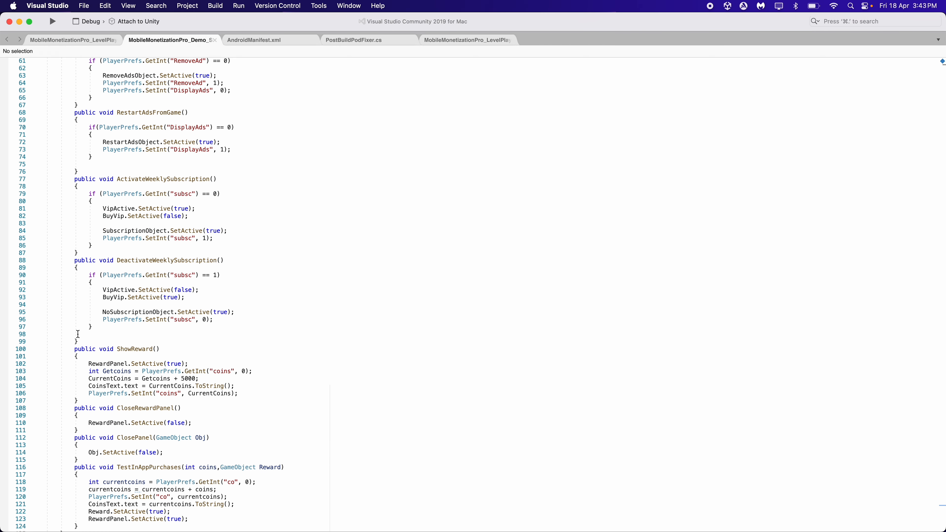
drag(73, 353, 85, 402)
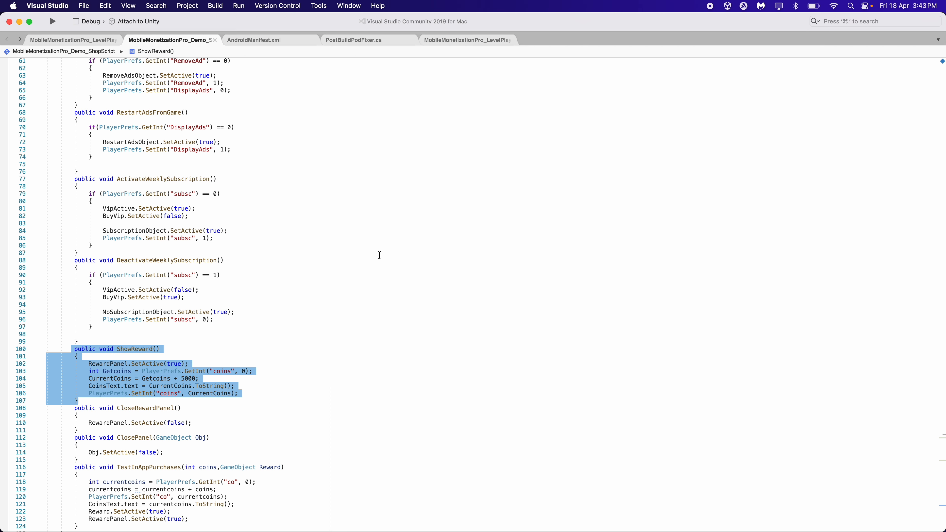
scroll(380, 255, down, 2)
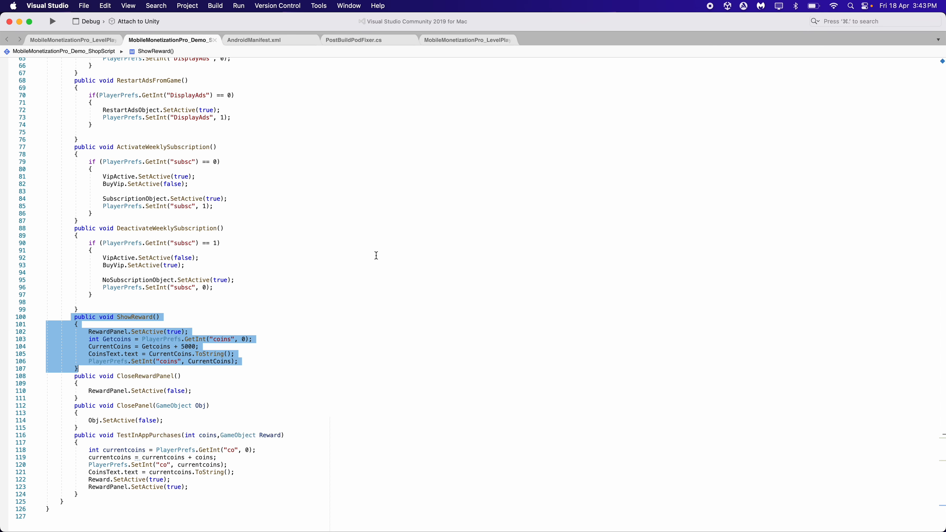
Examine the ShowReward function line by line, from the RewardPanel call to the coins PlayerPrefs call, and return to Unity
click(262, 332)
shift+click(243, 330)
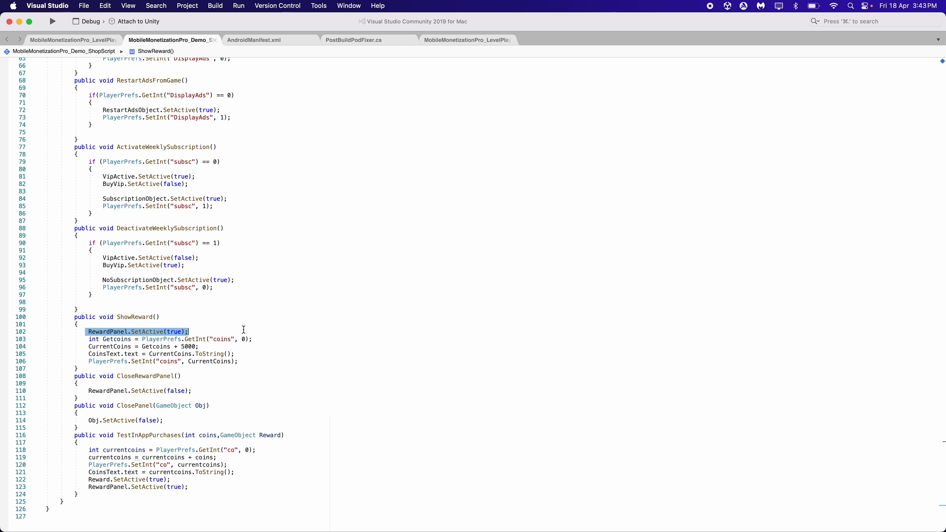
click(86, 339)
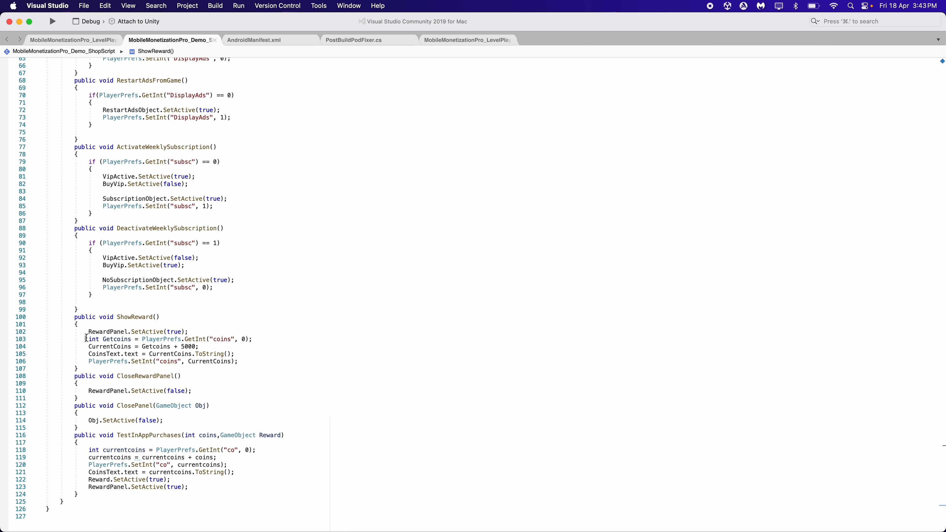
shift+click(274, 337)
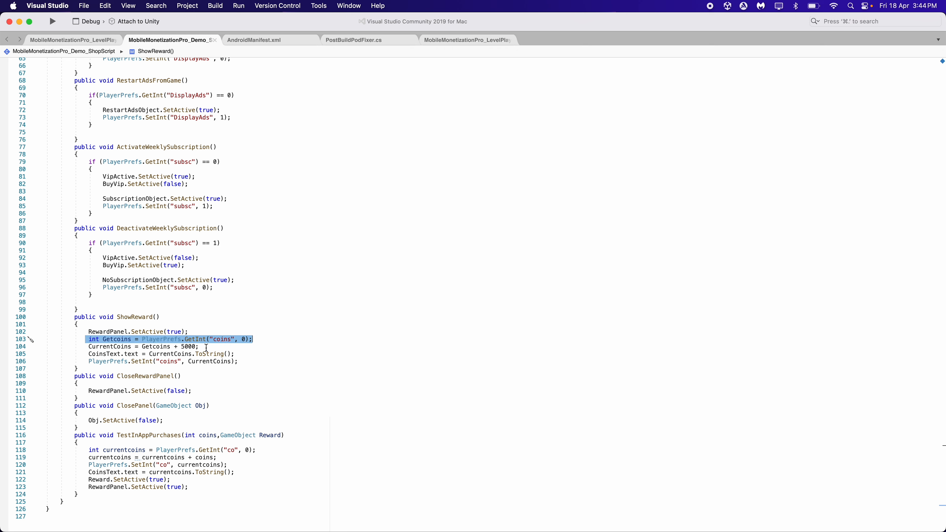
drag(207, 347, 79, 347)
drag(235, 354, 85, 354)
drag(243, 362, 69, 358)
click(273, 369)
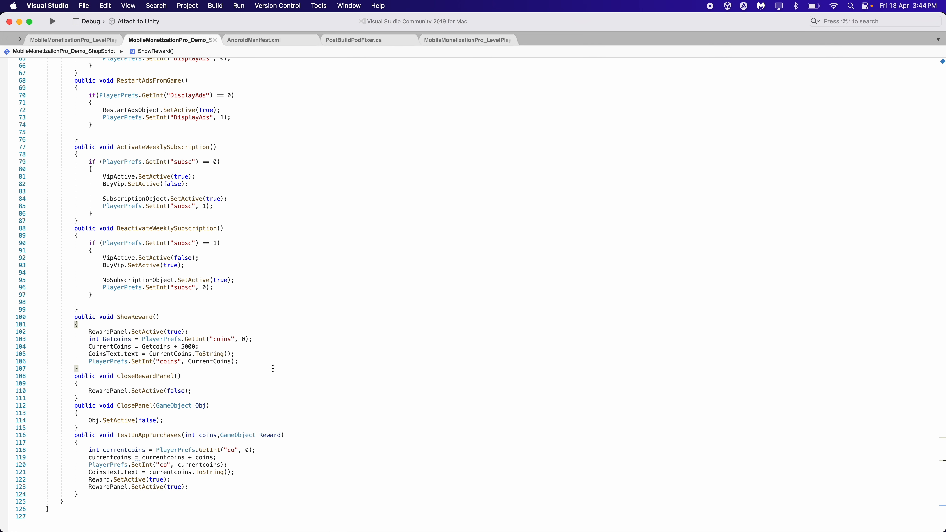
drag(67, 317, 93, 368)
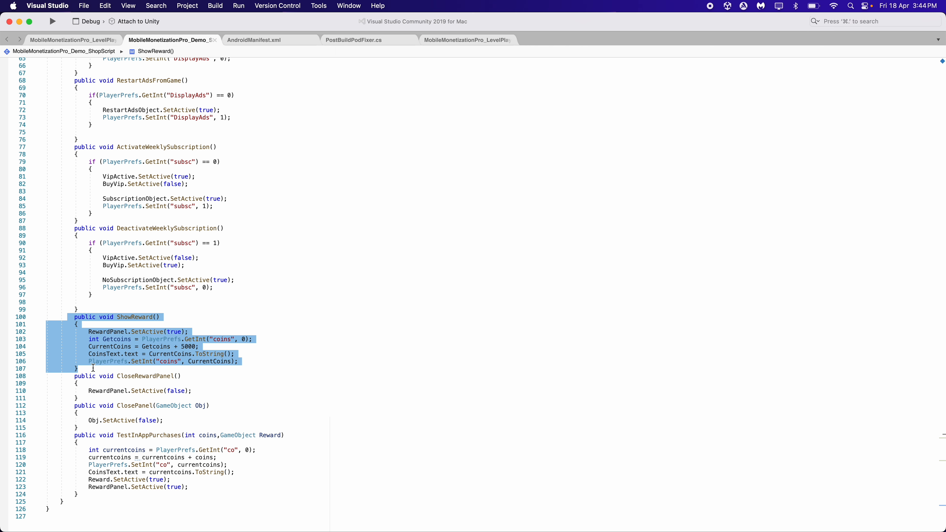
click(277, 366)
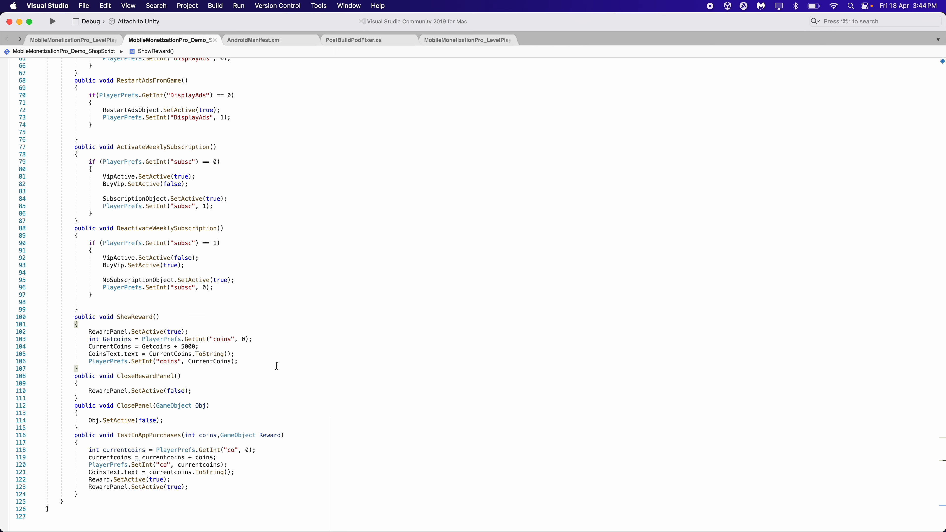
click(20, 22)
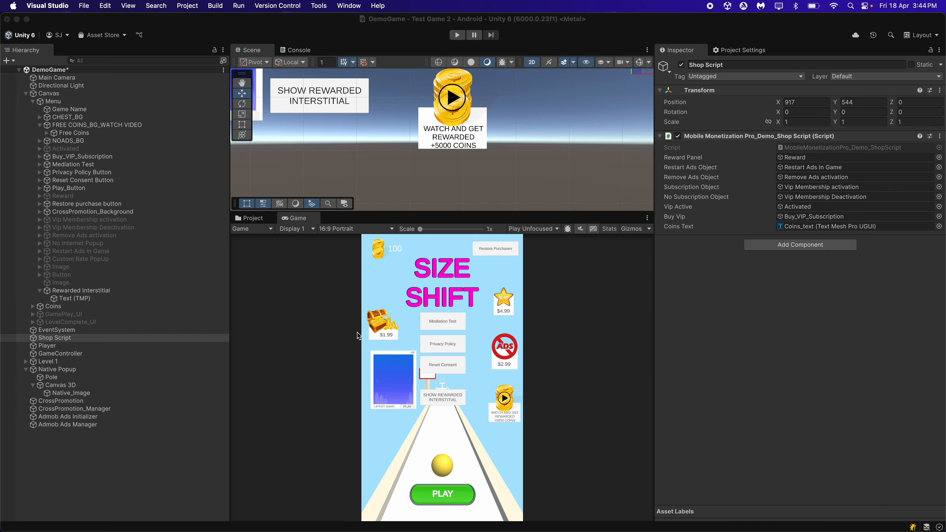
For Rewarded Button Property 2 on the Admob Ads Manager, add Shop Script as the script and choose ShowReward as the function to invoke
click(132, 425)
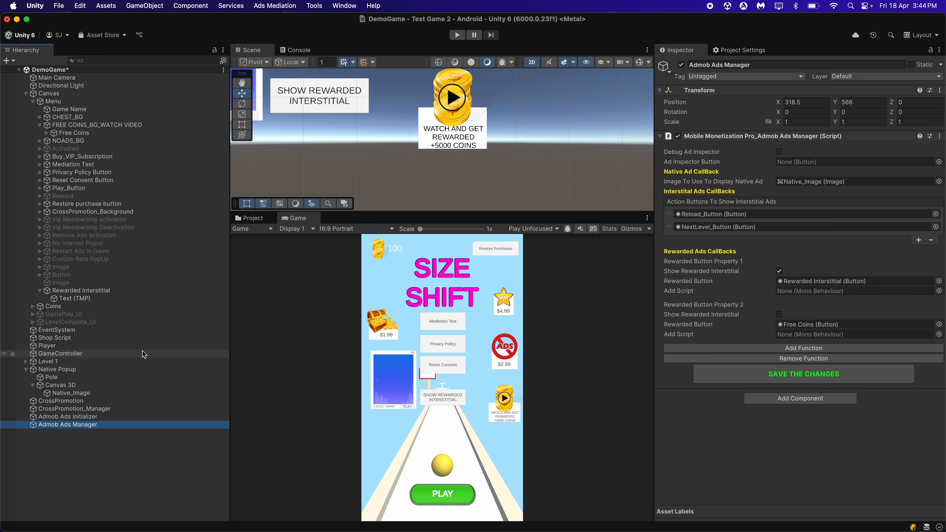
drag(113, 338, 791, 335)
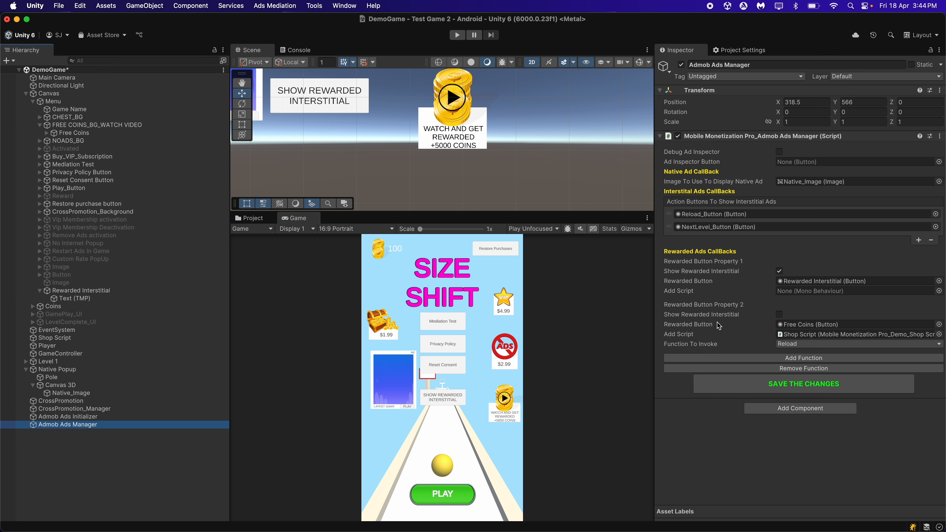
click(794, 344)
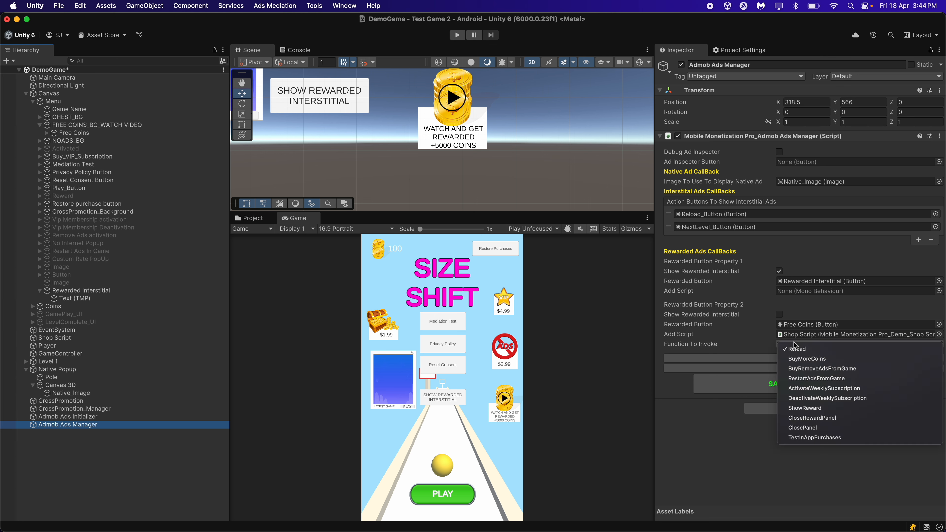
click(826, 409)
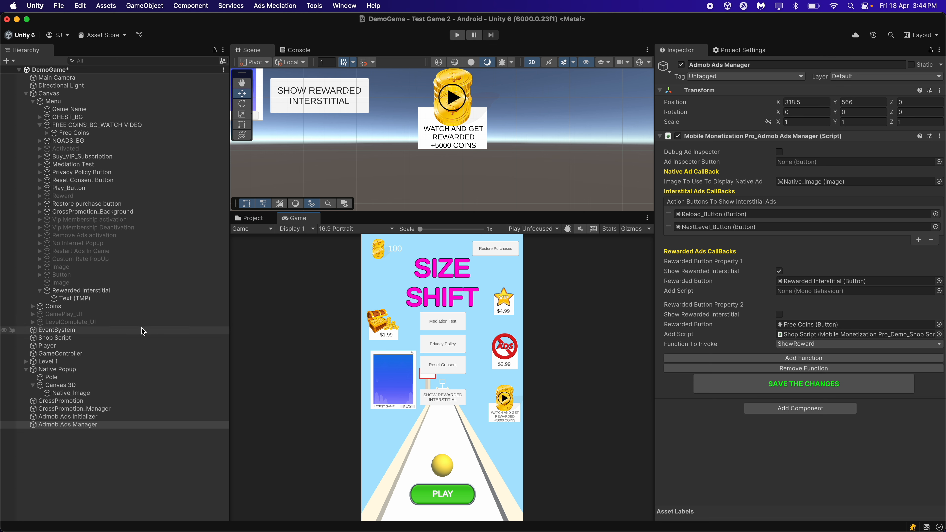
For Rewarded Button Property 1 on the Admob Ads Manager, add Shop Script, choose ShowReward as the function to invoke, and save the changes
drag(126, 337, 823, 292)
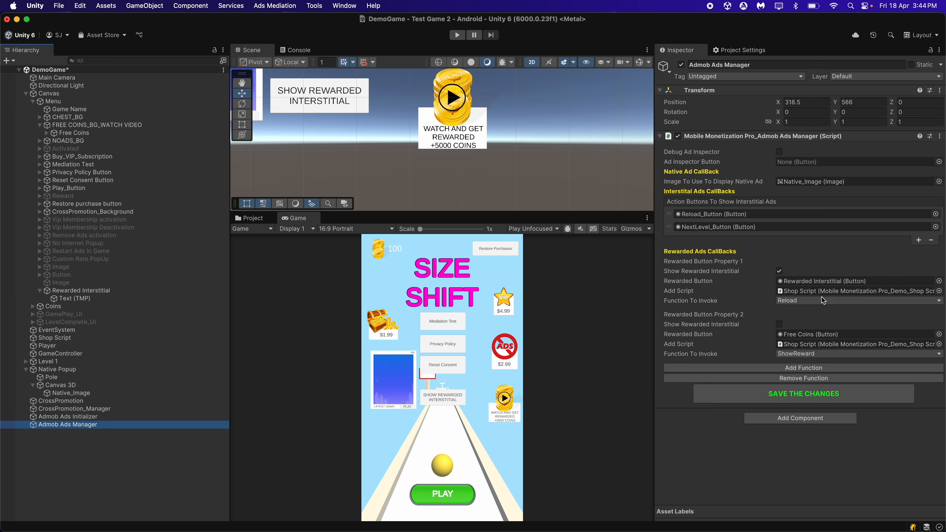
click(823, 301)
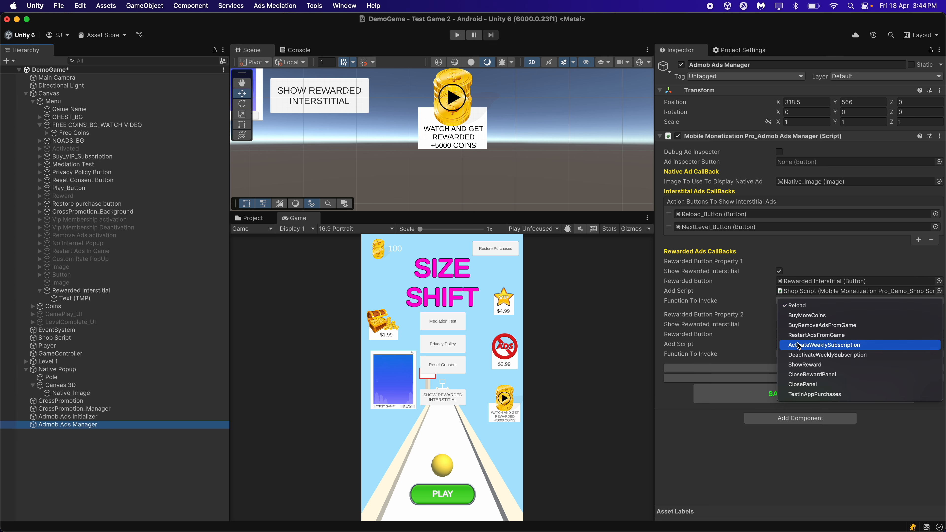
click(806, 364)
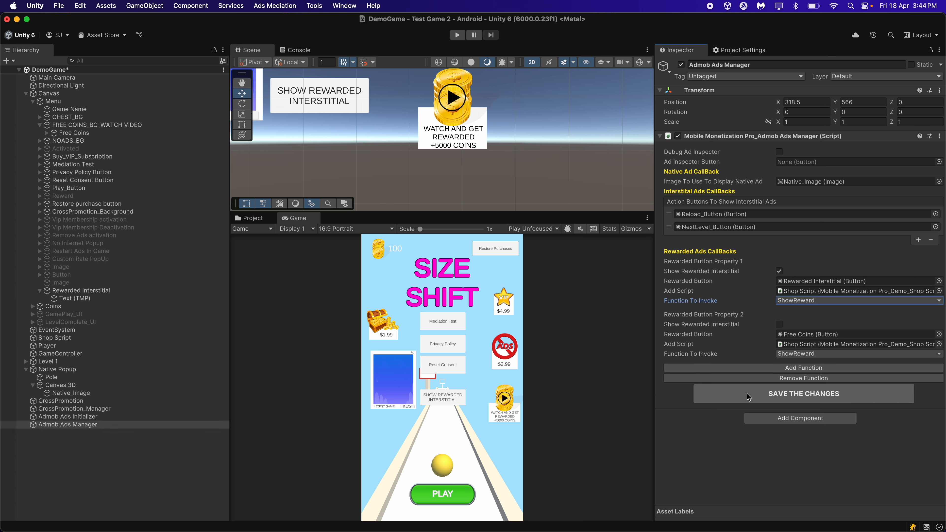
click(797, 397)
click(797, 397)
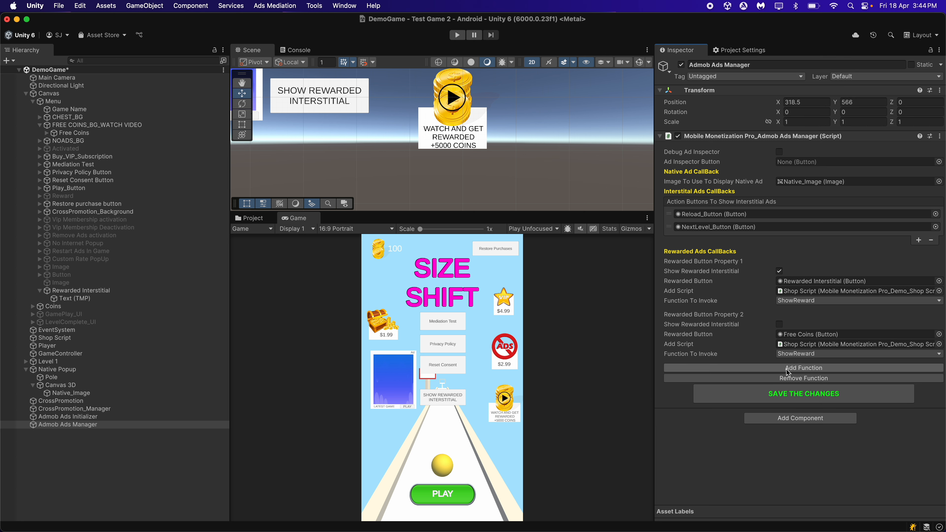
click(792, 292)
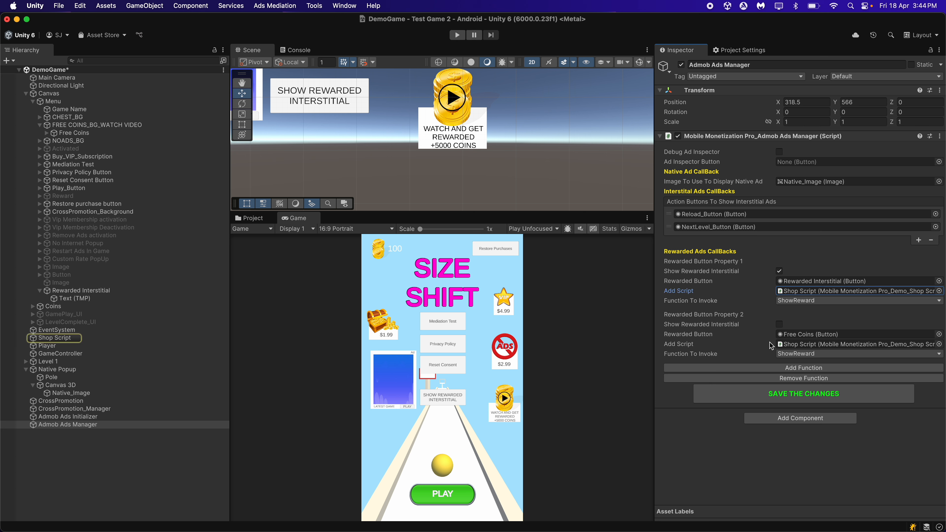
click(732, 498)
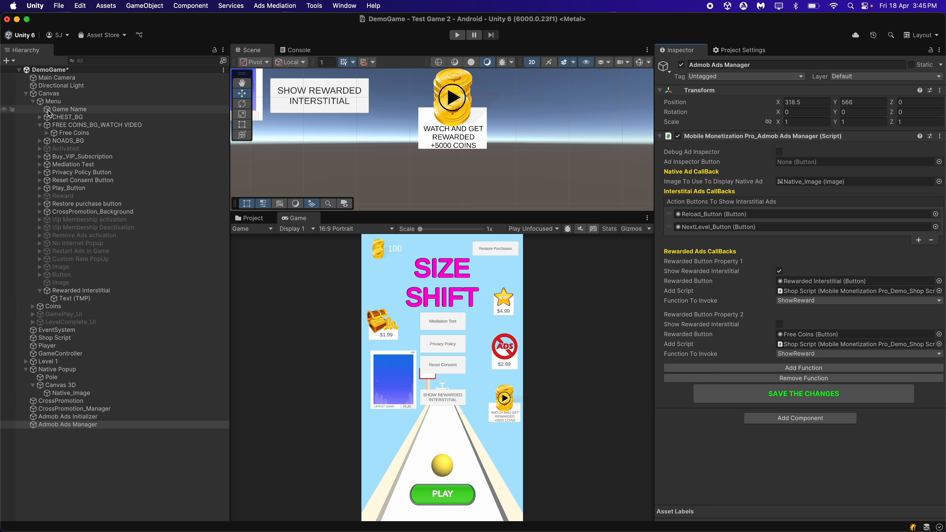
Collapse the Native Popup and Canvas hierarchies and frame the whole Canvas in the Scene view
click(188, 425)
click(26, 370)
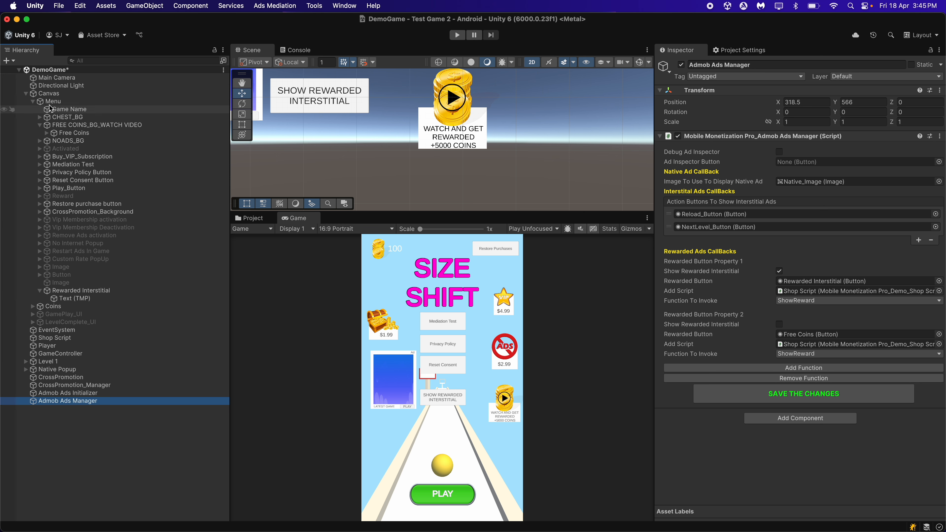
click(26, 94)
double_click(49, 93)
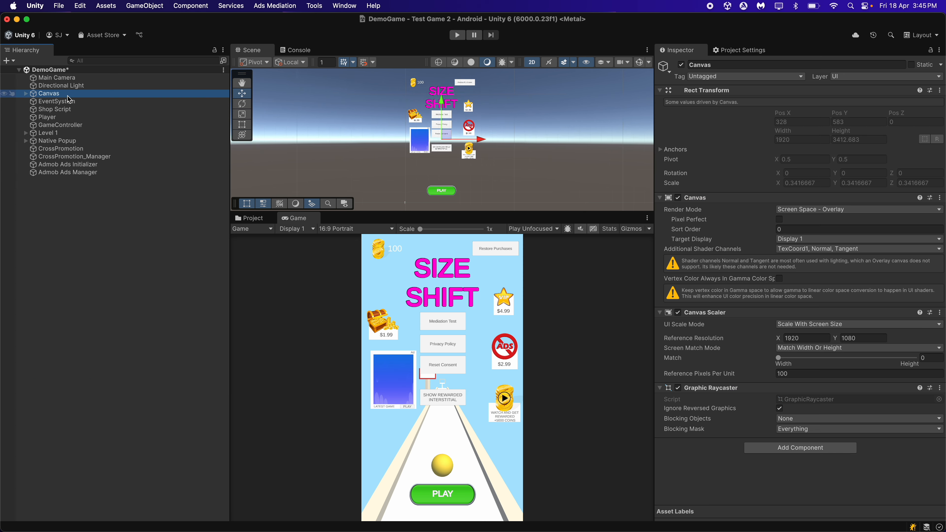
Check the components of the Admob Ads Manager and Admob Ads Initializer, and deselect them
click(131, 165)
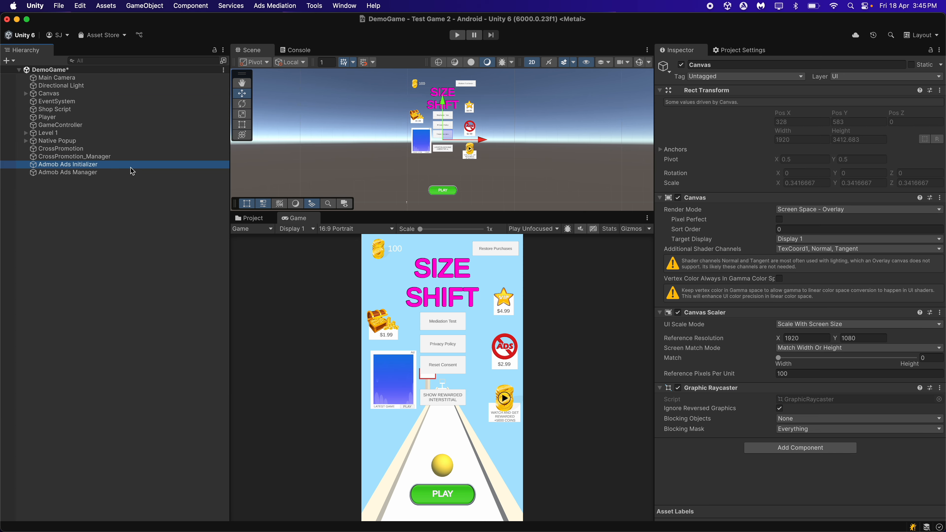
key(Down)
key(Up)
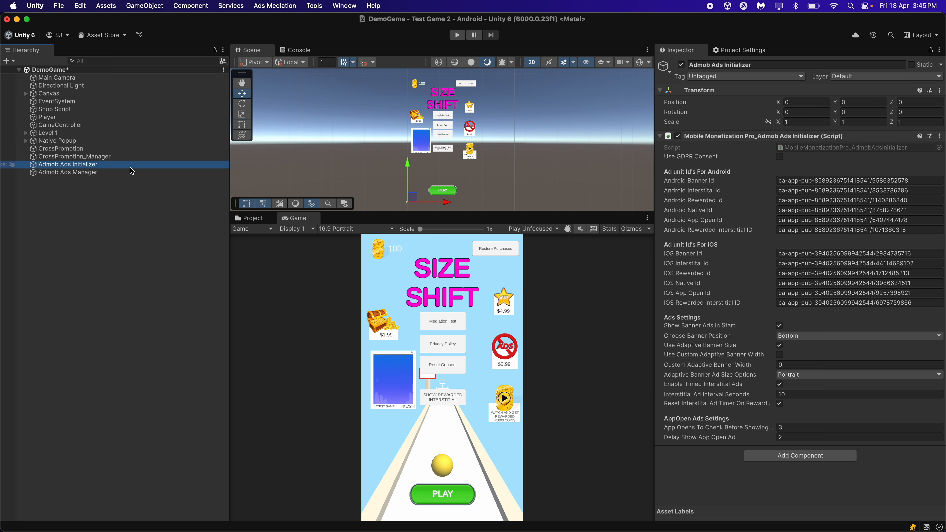
click(93, 251)
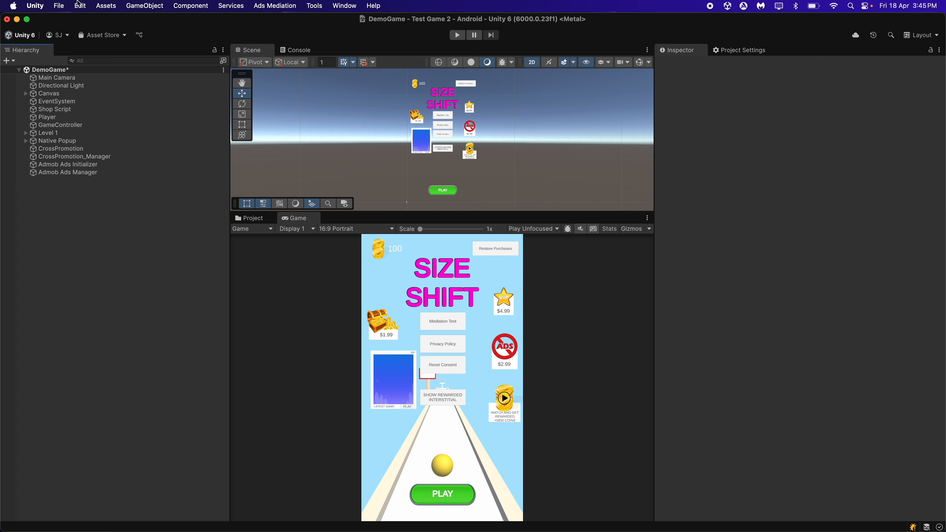
Save the DemoGame scene and open the Build Profiles window
click(59, 5)
click(75, 58)
click(58, 5)
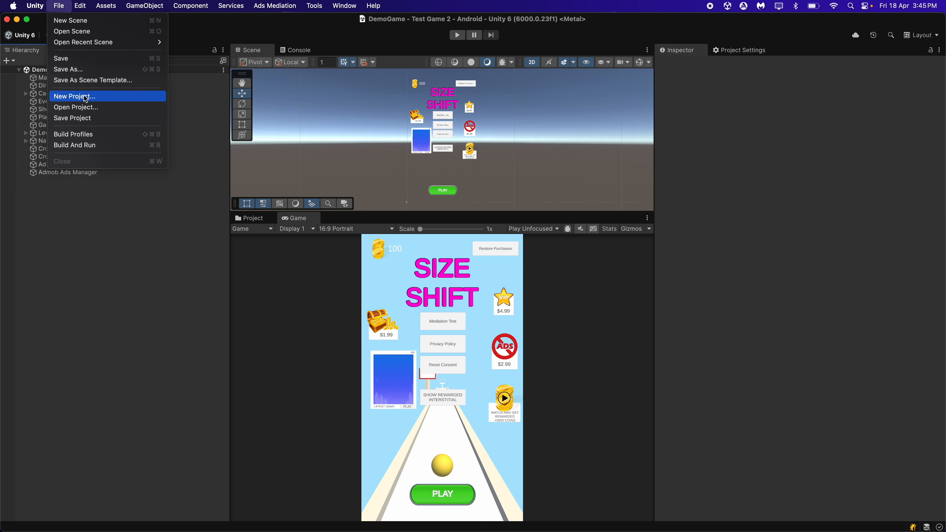
click(98, 135)
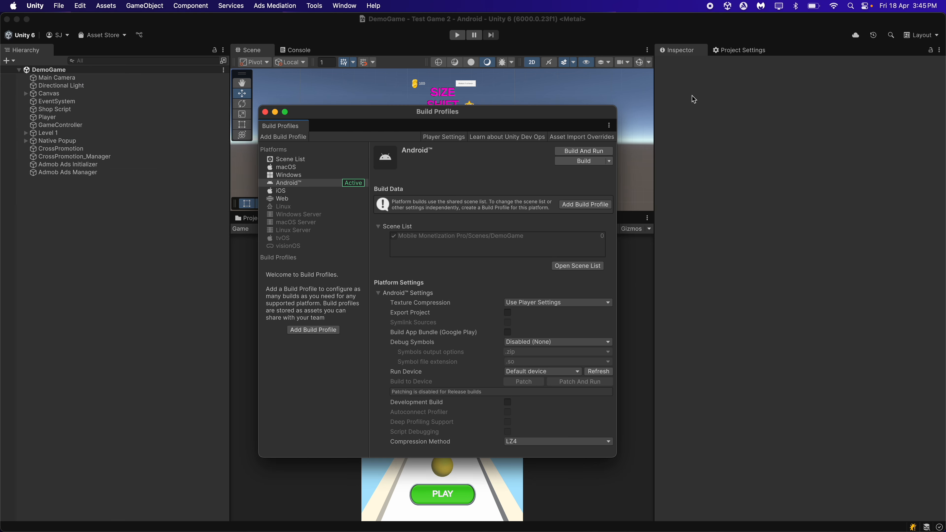
Examine the Android Player's Other Settings, including the package name, API levels, scripting backend, target architectures and scripting define symbols
click(749, 51)
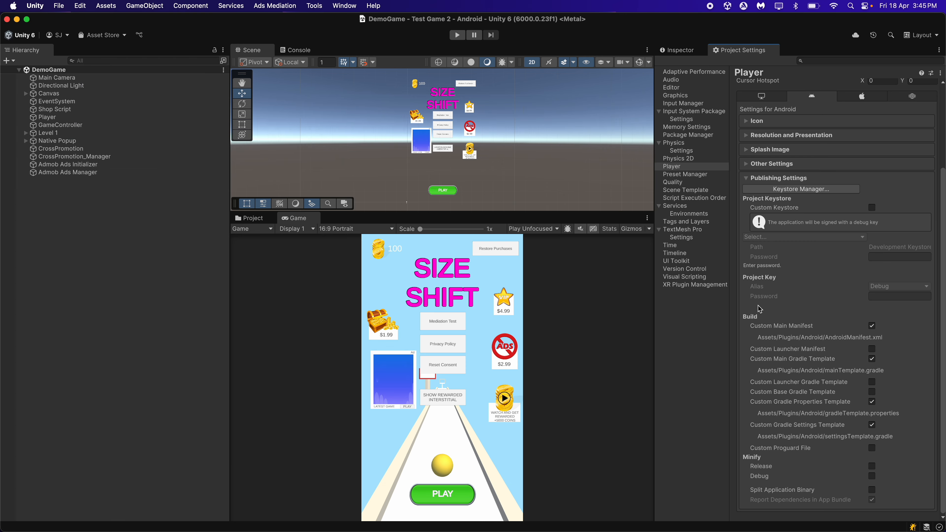
click(787, 166)
scroll(787, 166, down, 10)
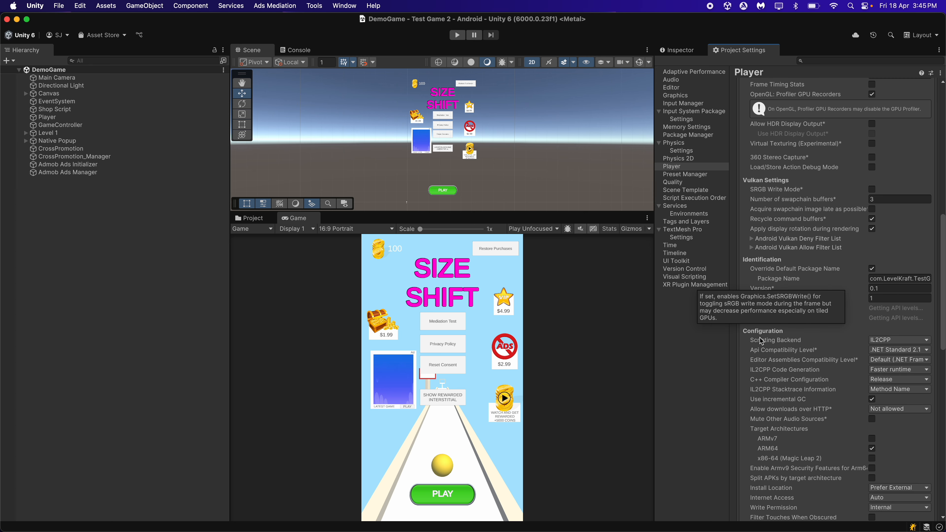
scroll(878, 319, down, 3)
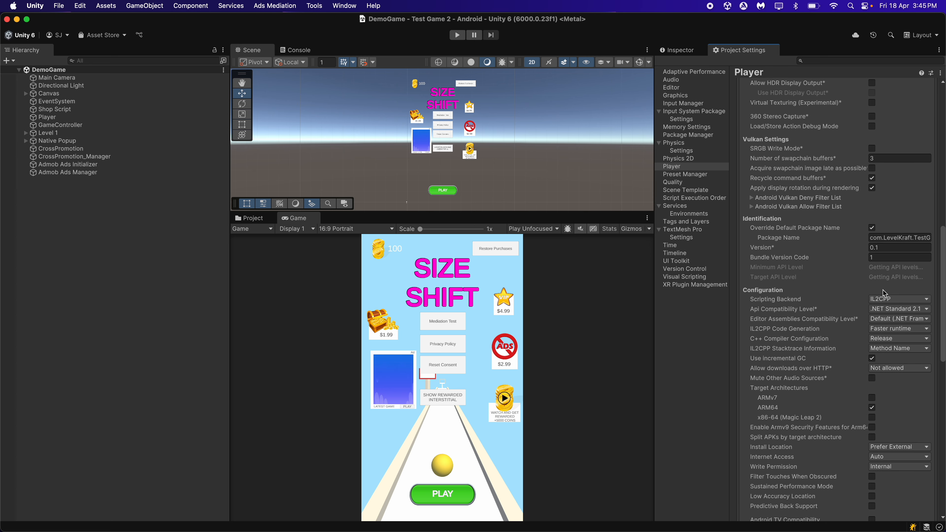
scroll(837, 290, down, 10)
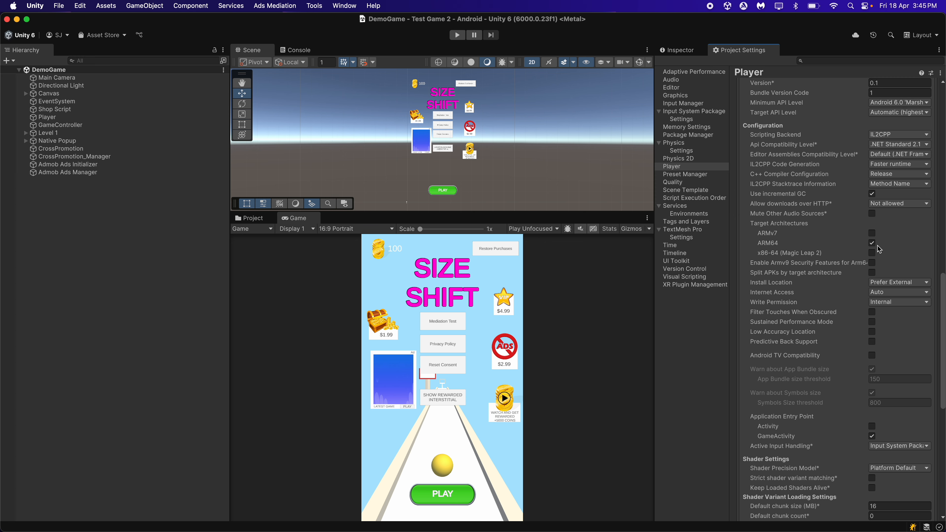
scroll(859, 263, up, 6)
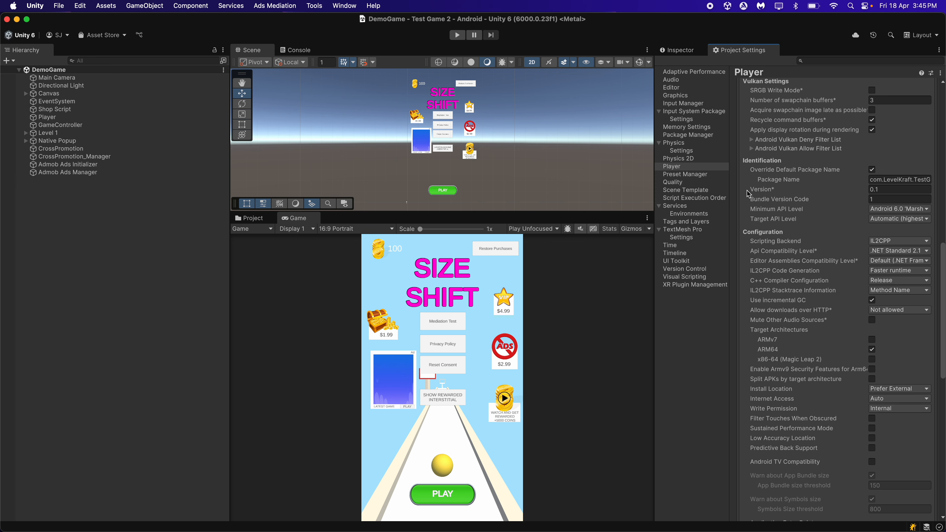
drag(655, 326, 606, 326)
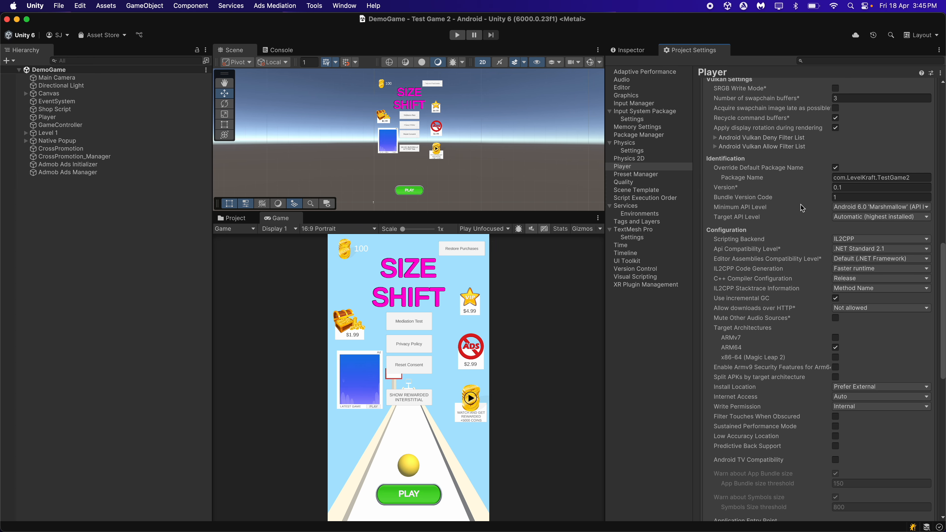
scroll(798, 221, down, 20)
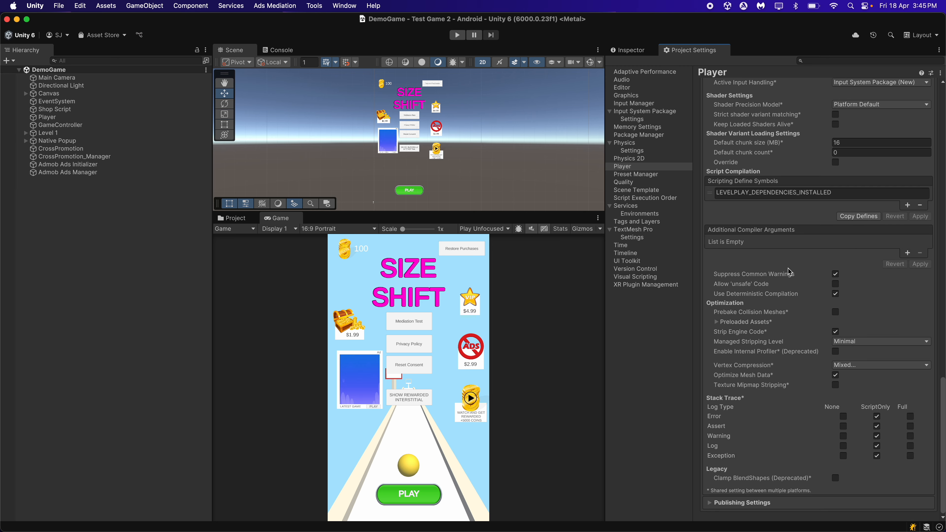
scroll(784, 321, down, 2)
Leave the Project Settings for the Inspector and bring up Build Profiles again
click(619, 50)
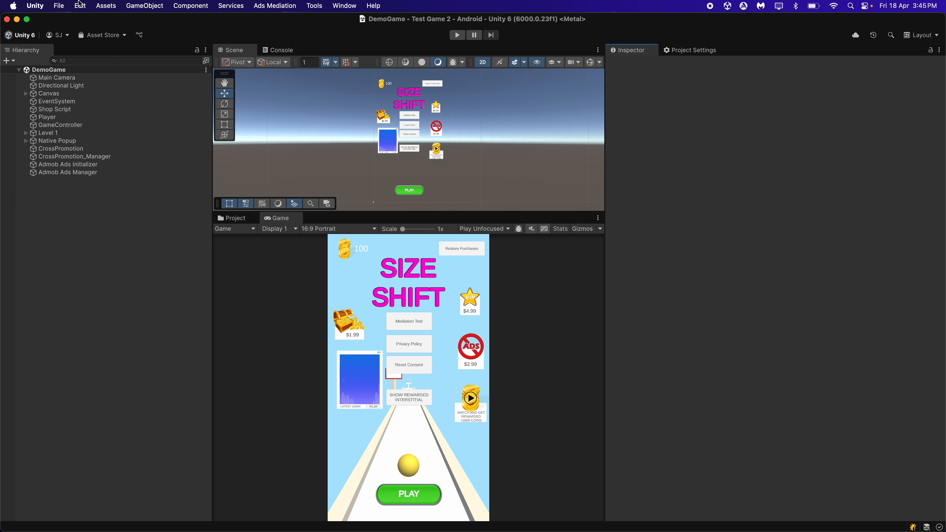
click(59, 6)
click(78, 133)
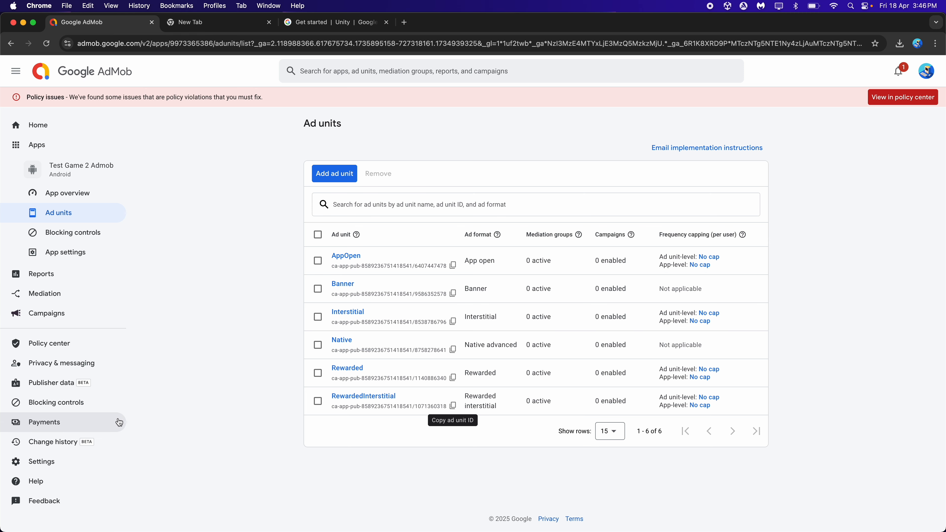
In the Google AdMob settings in Chrome, go to the test devices and start adding a test device
click(63, 462)
click(368, 160)
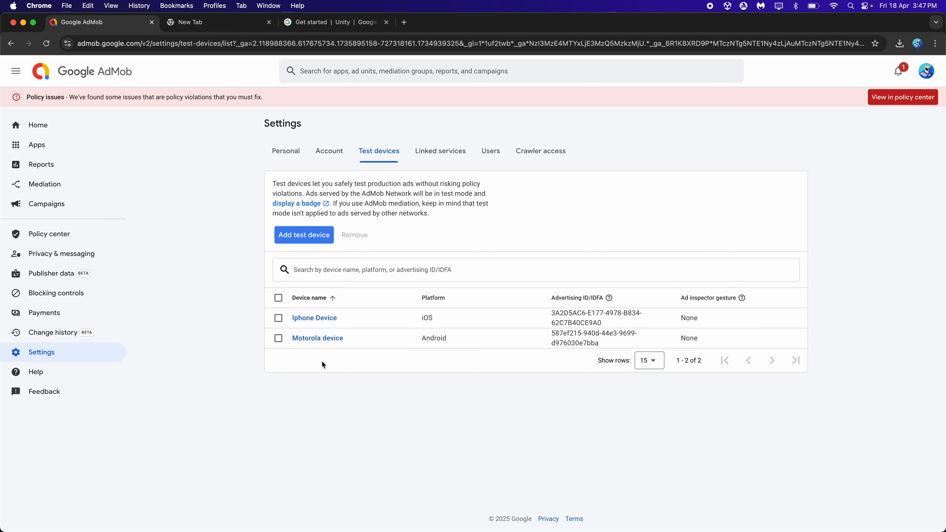
click(307, 240)
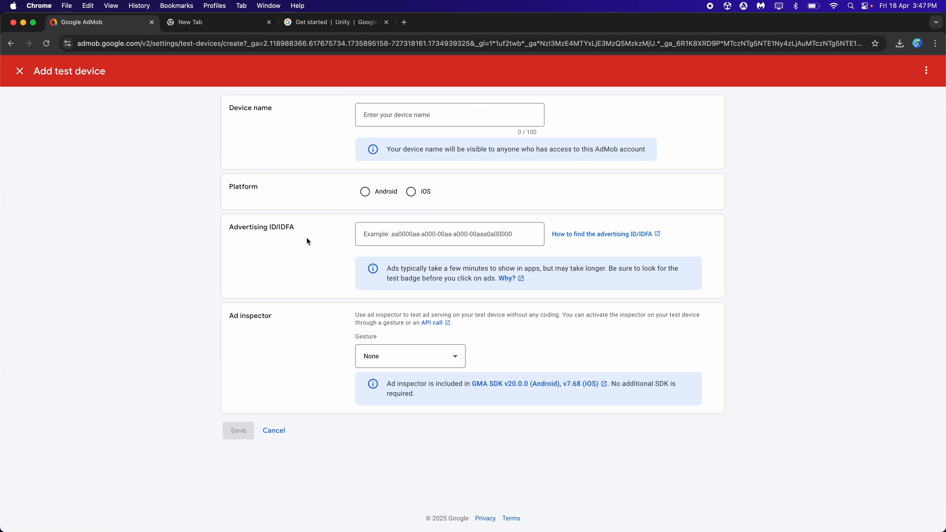
Name the new test device My Android Device and set its platform to Android
click(421, 125)
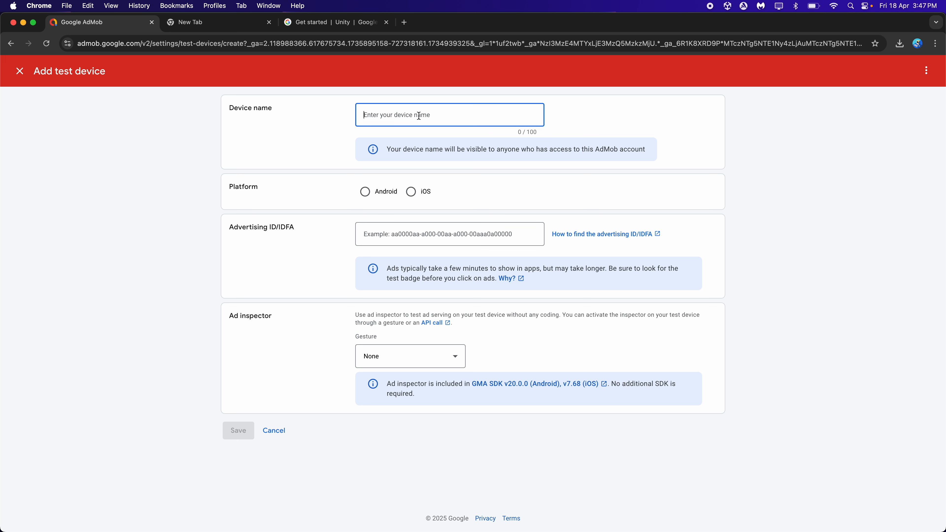
text(My Android D)
click(383, 191)
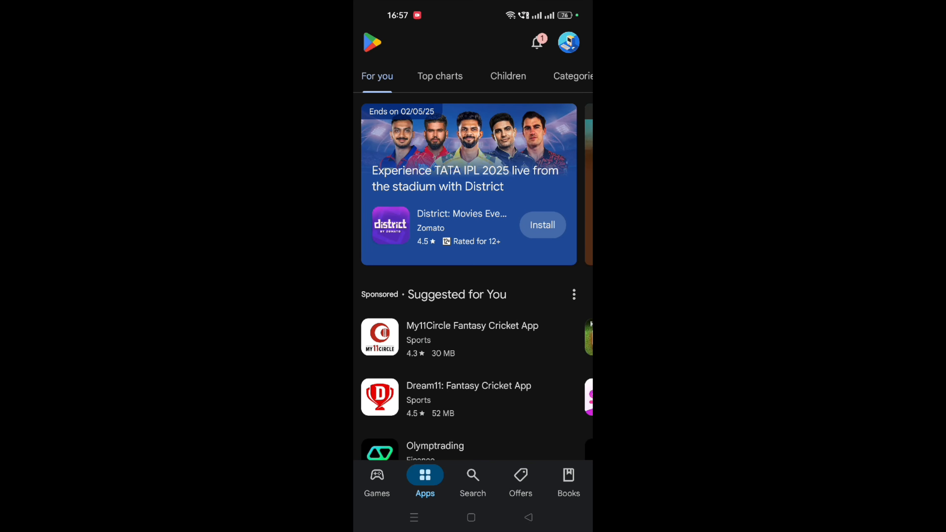
In the phone's Play Store, search for advertisement idfa and open the page of My Device ID by AppsFlyer
click(472, 479)
click(454, 42)
text(a)
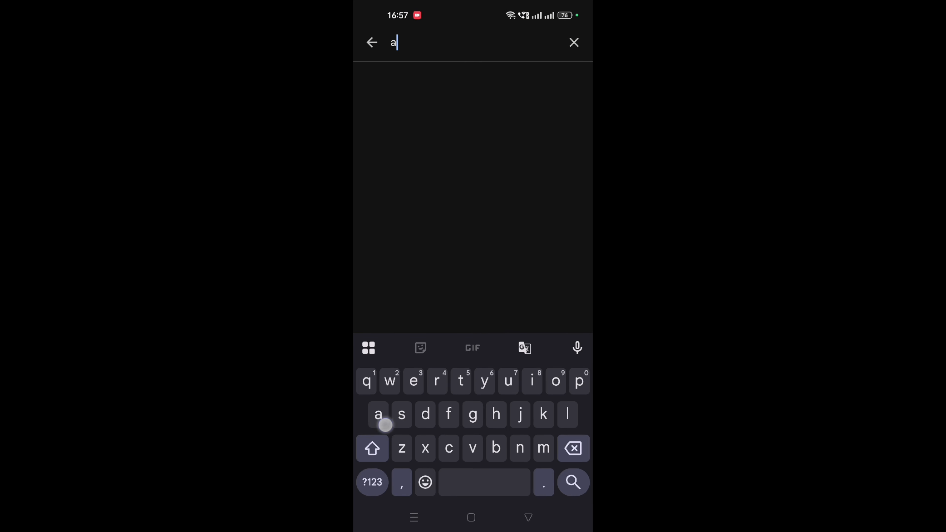
text(dv)
click(483, 86)
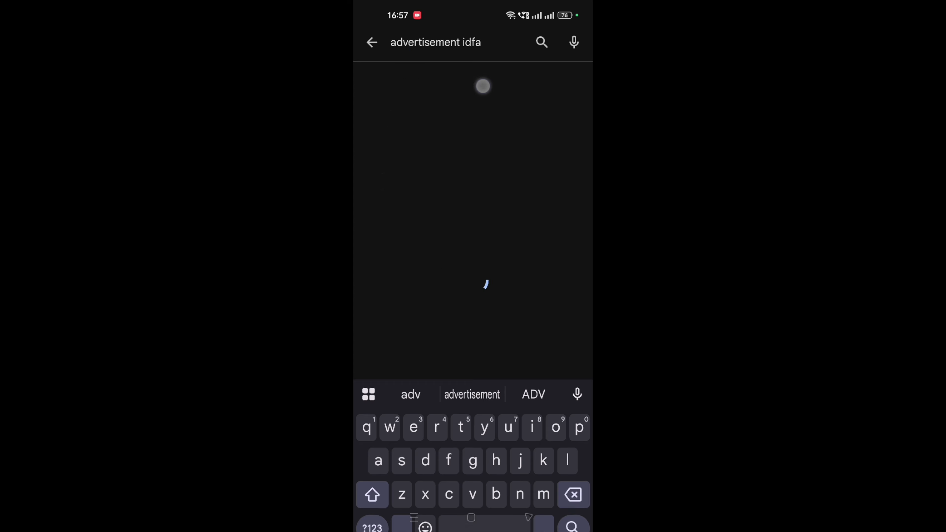
scroll(534, 192, down, 7)
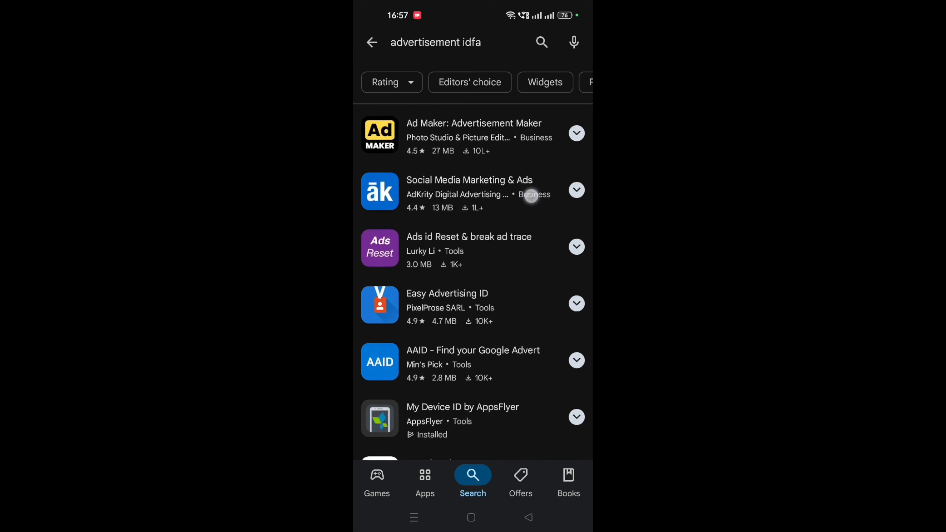
click(487, 291)
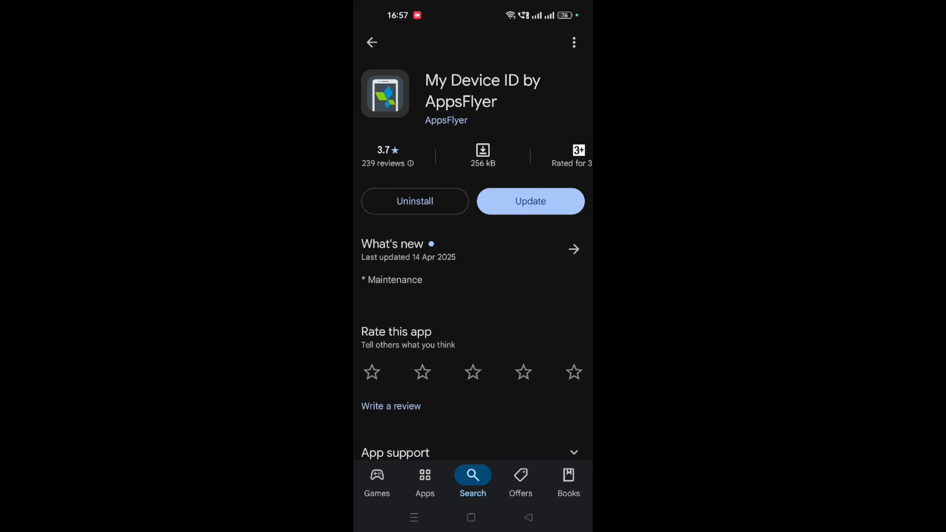
Update and launch My Device ID by AppsFlyer, and copy the phone's Google advertising ID
click(555, 203)
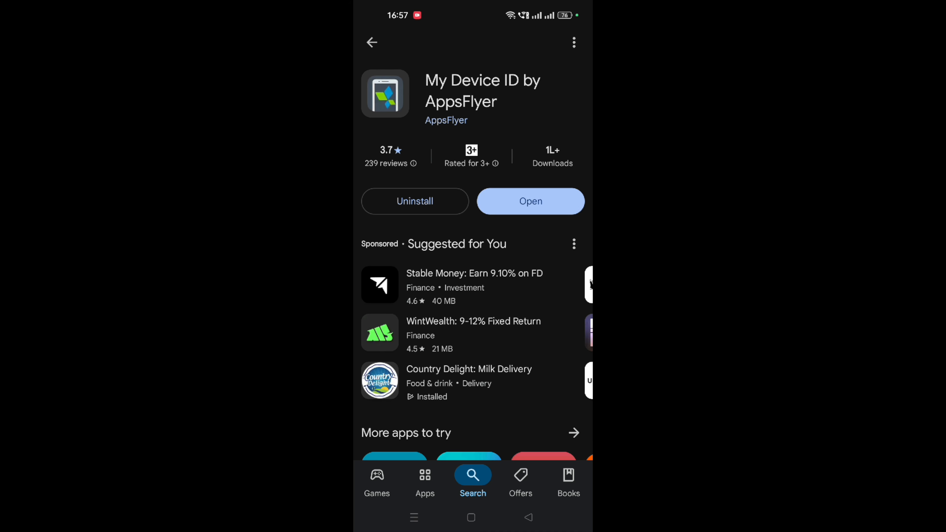
click(553, 201)
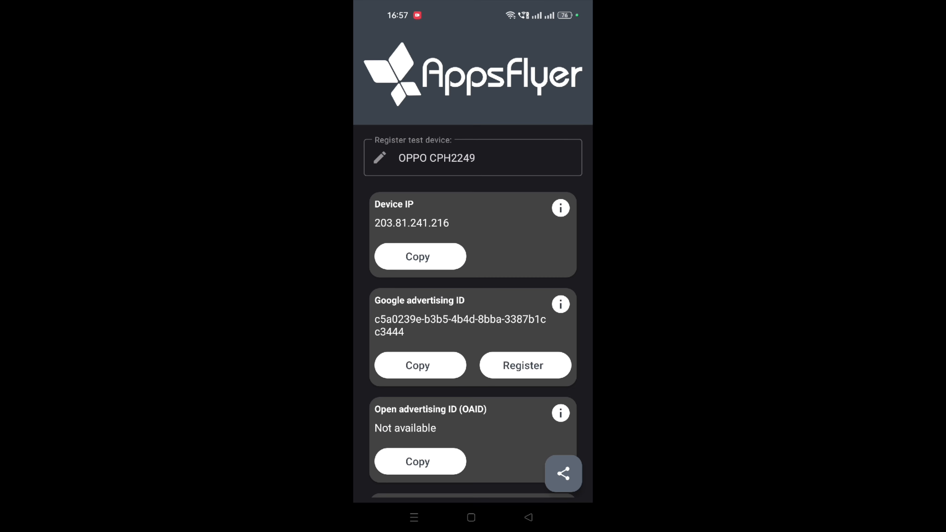
scroll(473, 335, down, 2)
click(429, 315)
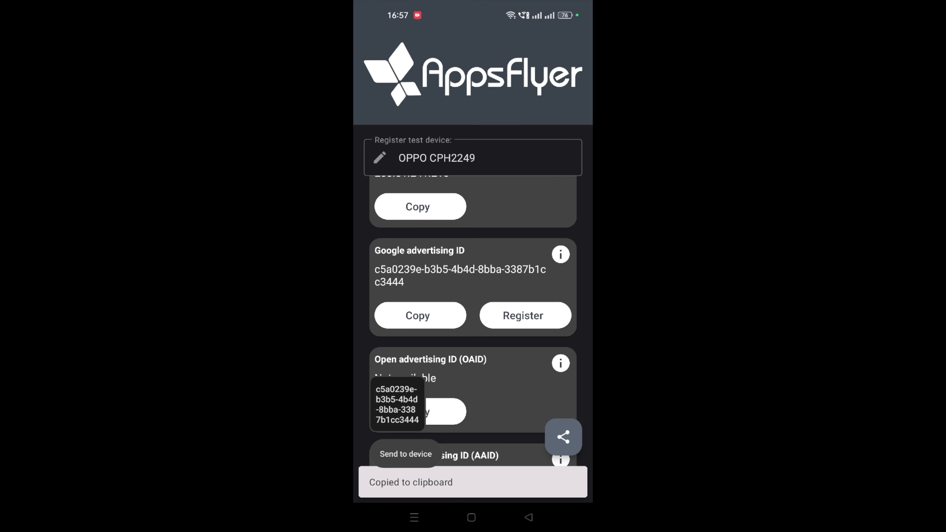
scroll(492, 243, down, 1)
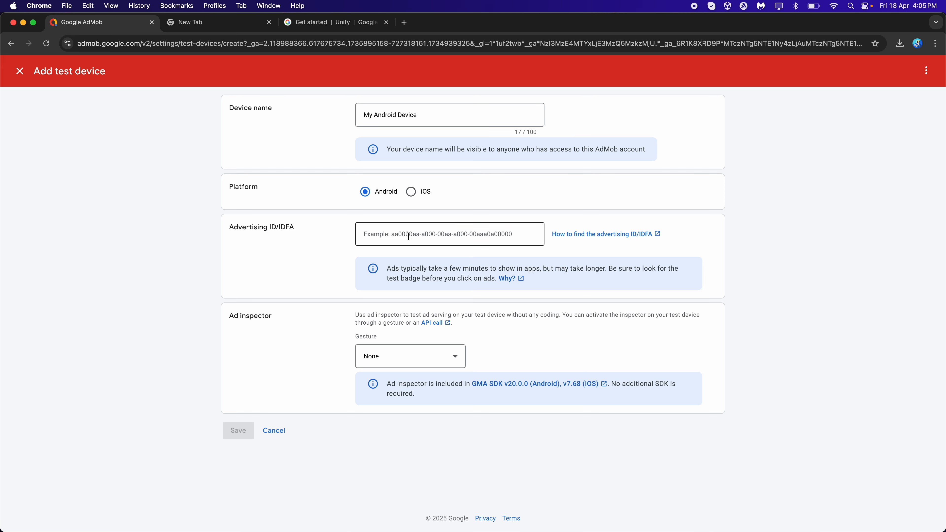
Paste the copied advertising ID into the Advertising ID/IDFA field of the AdMob test device form
click(417, 235)
key(super+v)
click(322, 258)
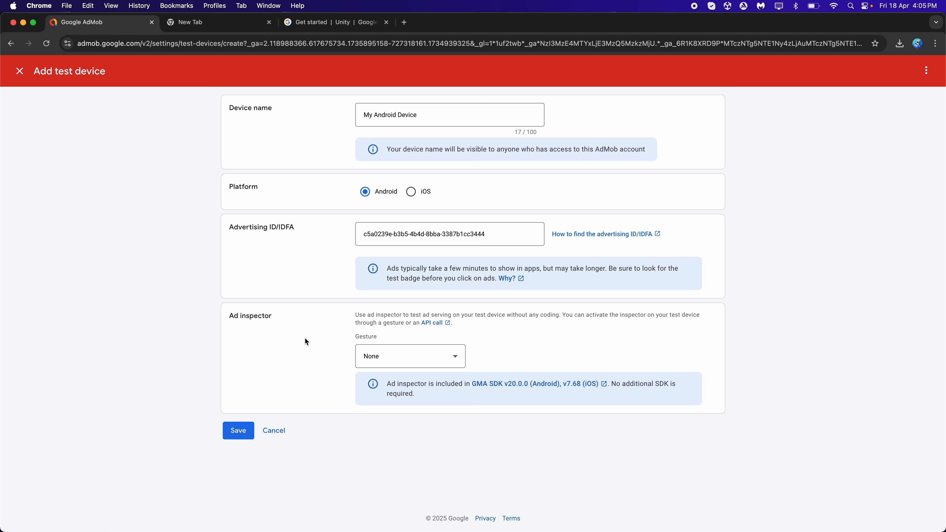
Save the AdMob test device, and in Unity build and run the game on the Android phone
click(245, 426)
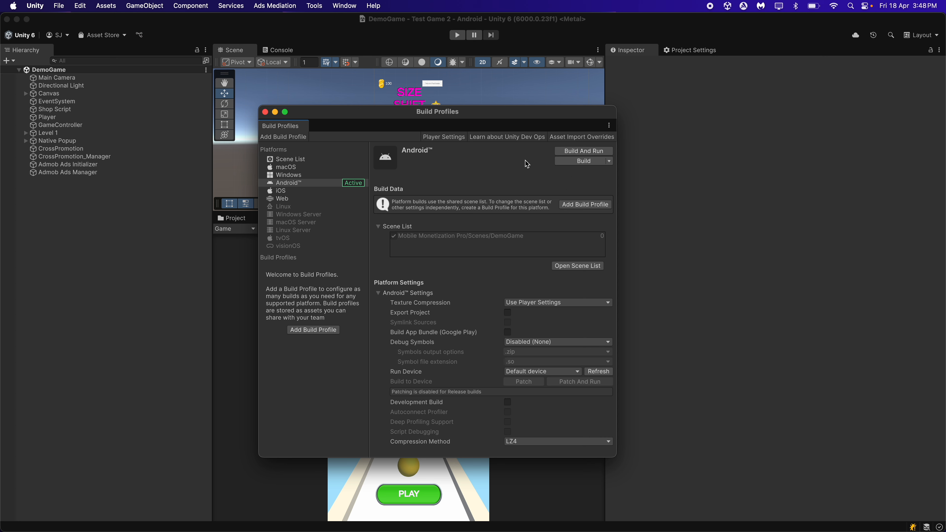
click(556, 151)
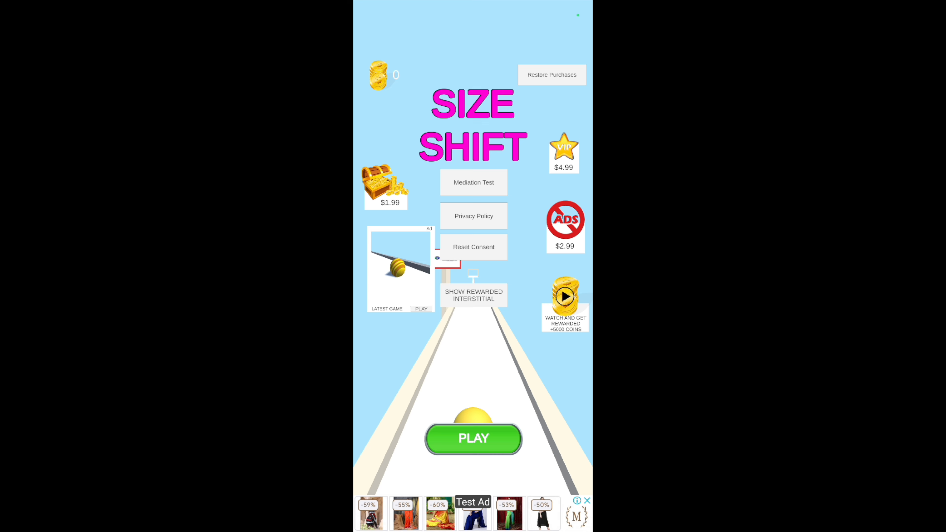
Start a round of the game on the phone and move the ball's size slider toward plus
click(474, 438)
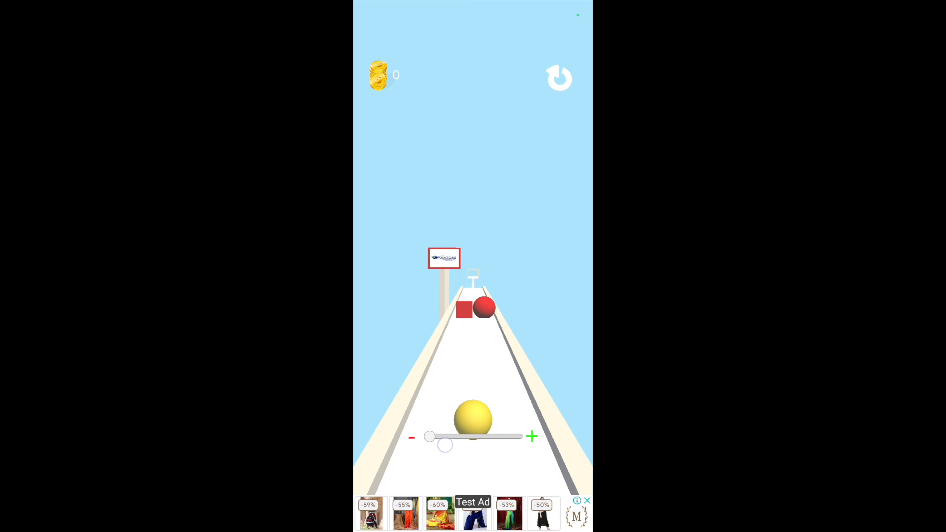
drag(430, 441, 474, 439)
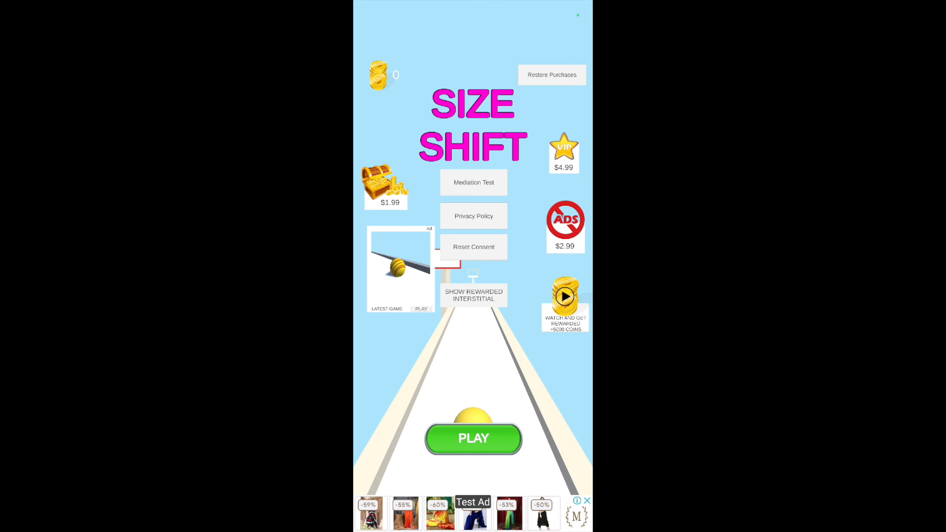
Test the rewarded ad for 5000 coins and the rewarded interstitial ad, closing the ads after the reward is granted
click(566, 296)
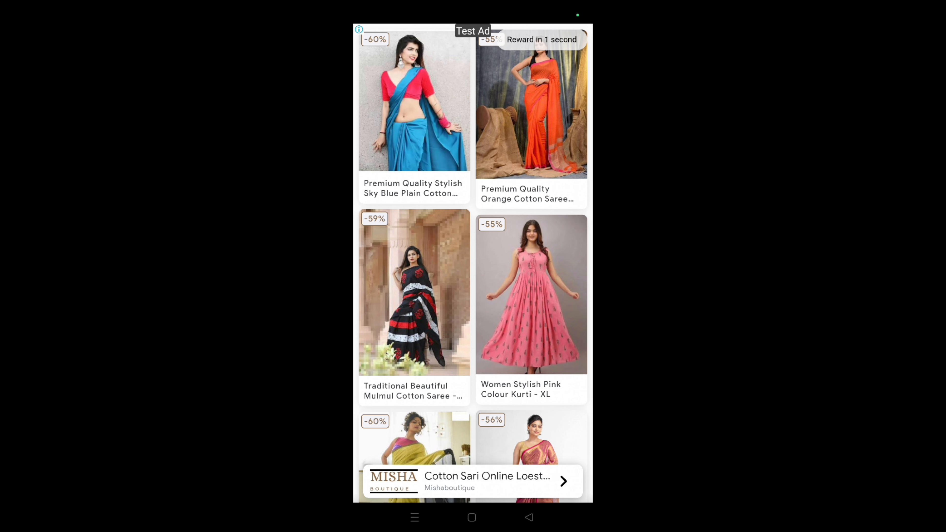
click(573, 36)
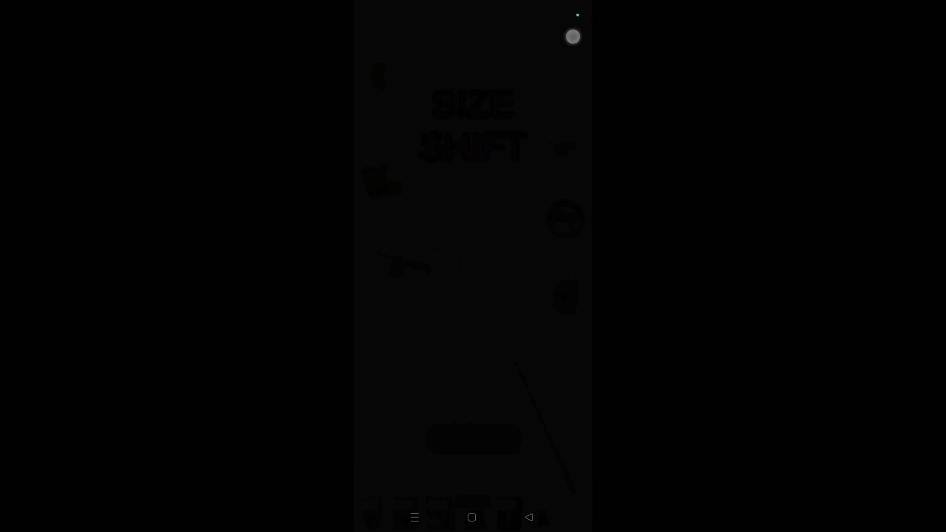
click(491, 313)
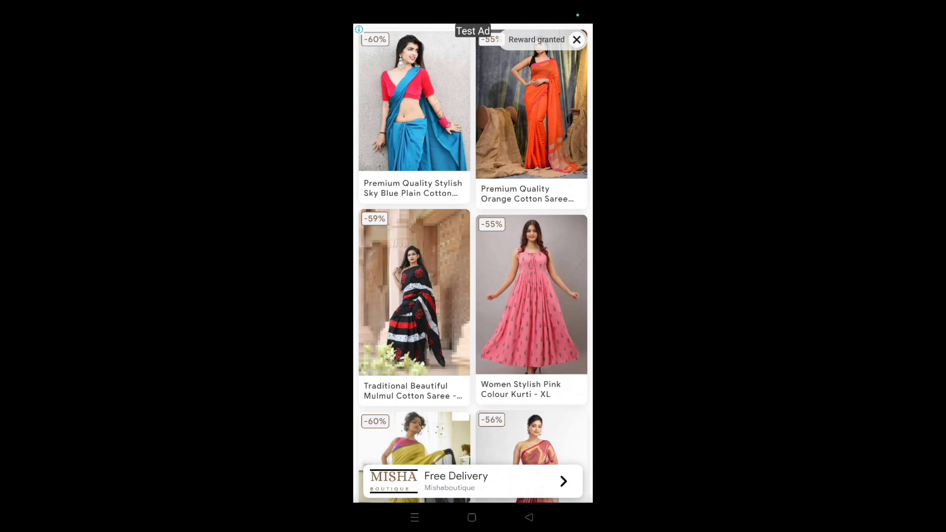
click(577, 40)
click(481, 315)
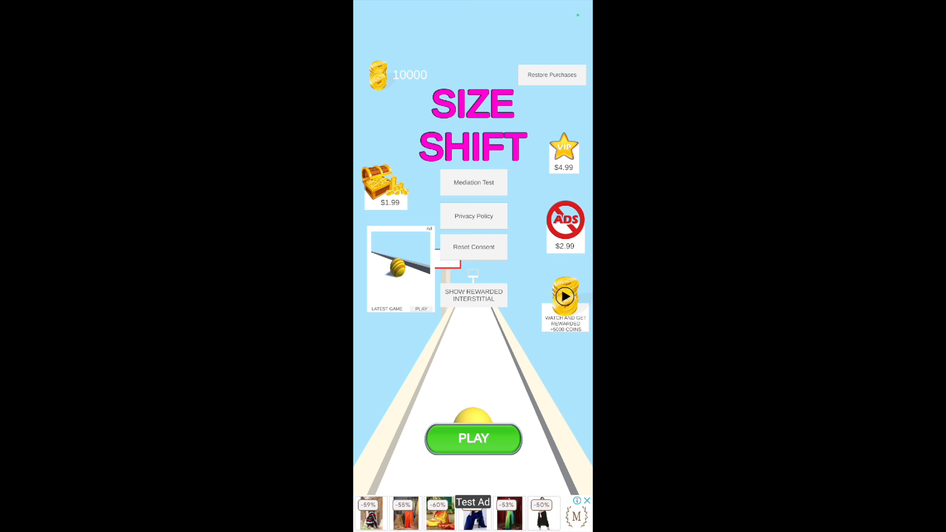
Close the game from the phone's recent apps and relaunch Test Game 2 twice to test the app open ad, continuing to the app
drag(493, 527, 498, 450)
click(414, 518)
drag(506, 357, 520, 236)
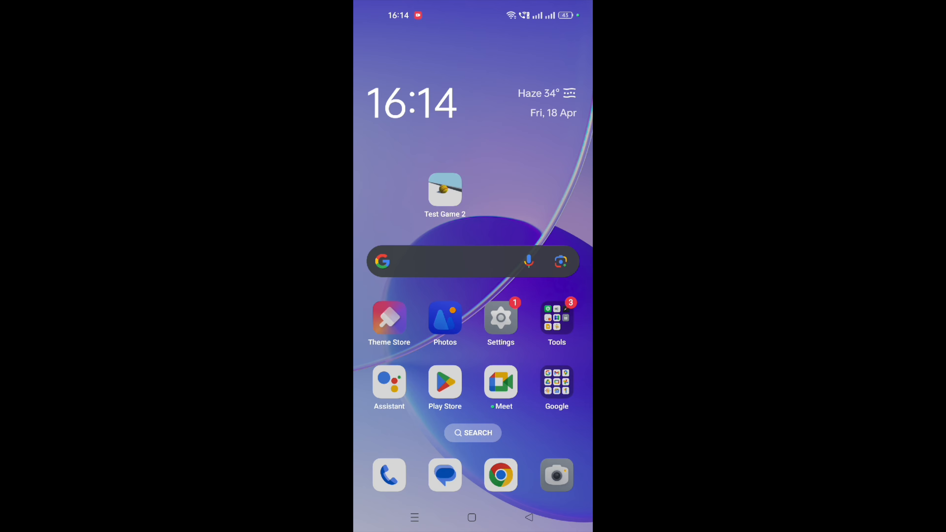
click(445, 190)
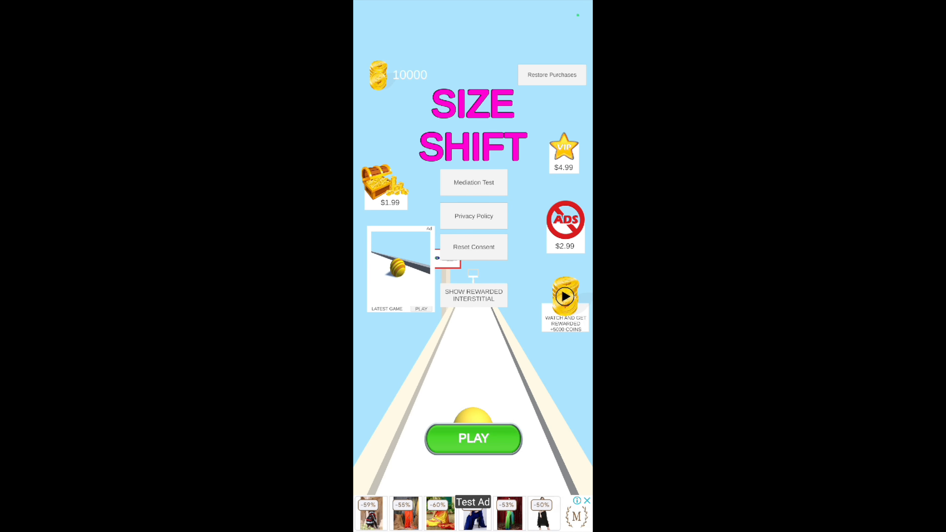
drag(487, 531, 488, 496)
click(415, 517)
drag(488, 361, 495, 250)
click(446, 190)
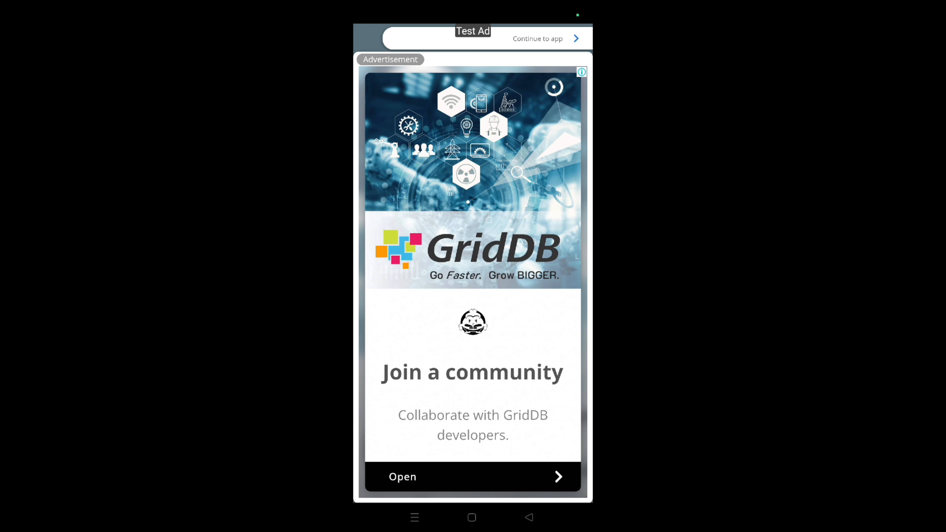
click(555, 41)
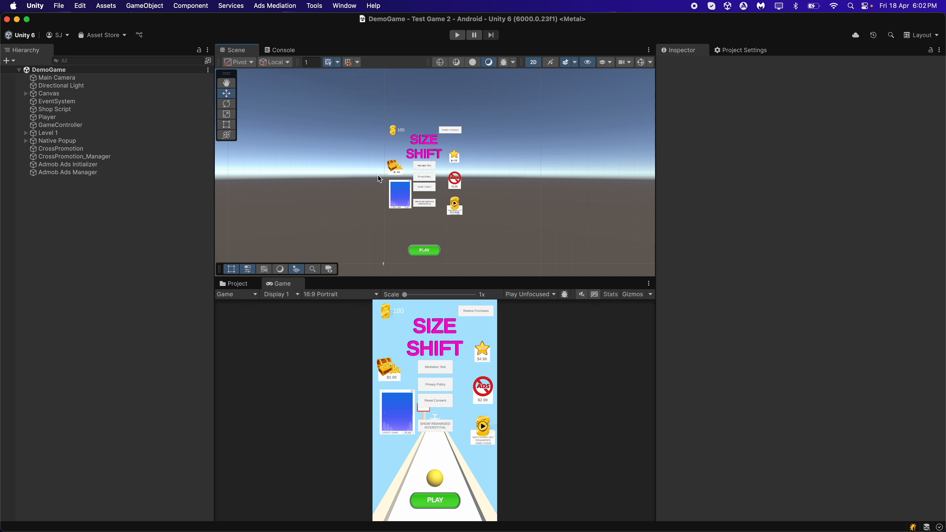
Open the Google Mobile Ads settings in Unity and highlight the iOS app ID
click(106, 6)
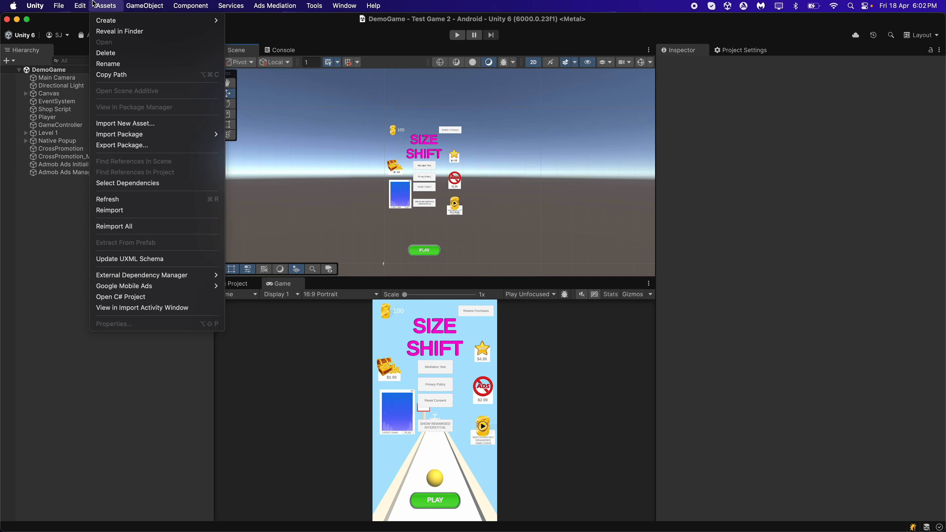
click(244, 286)
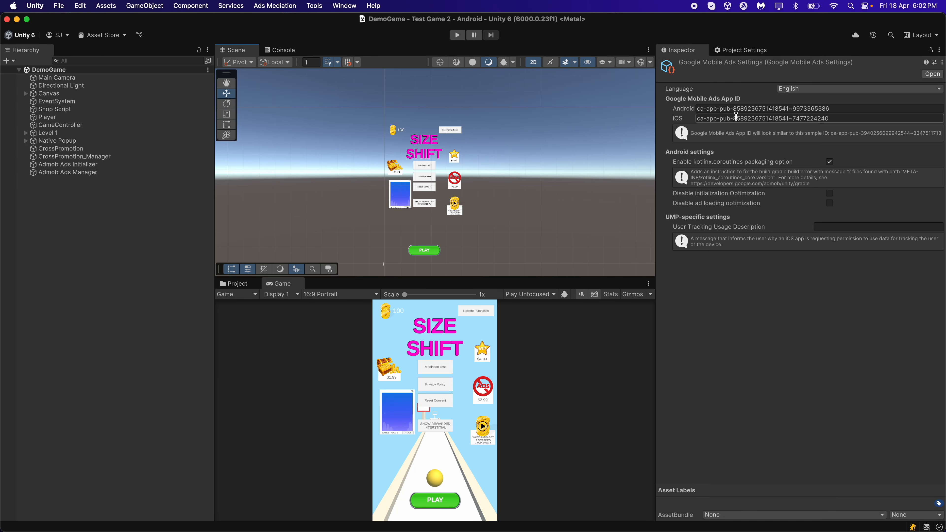
click(832, 118)
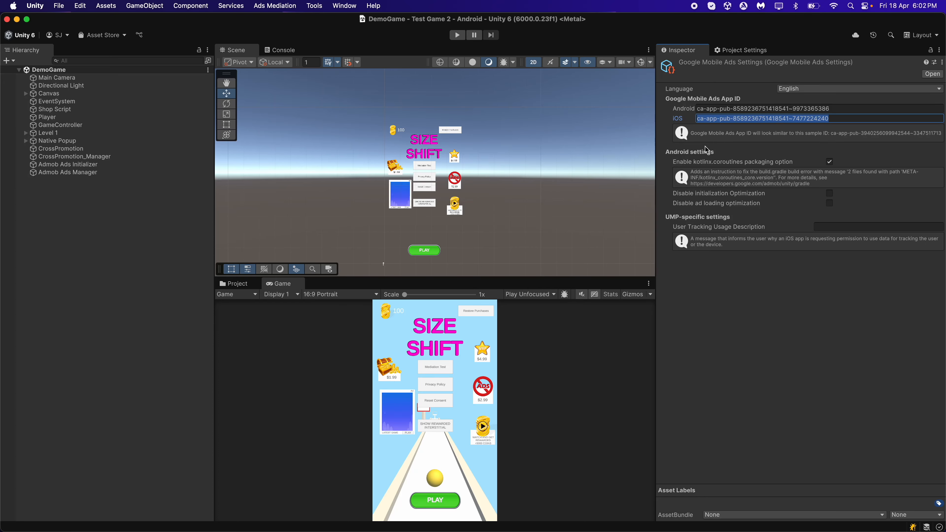
Review the iOS ad units in AdMob and the iOS ad unit IDs on Unity's Admob Ads Initializer object
click(591, 470)
click(630, 513)
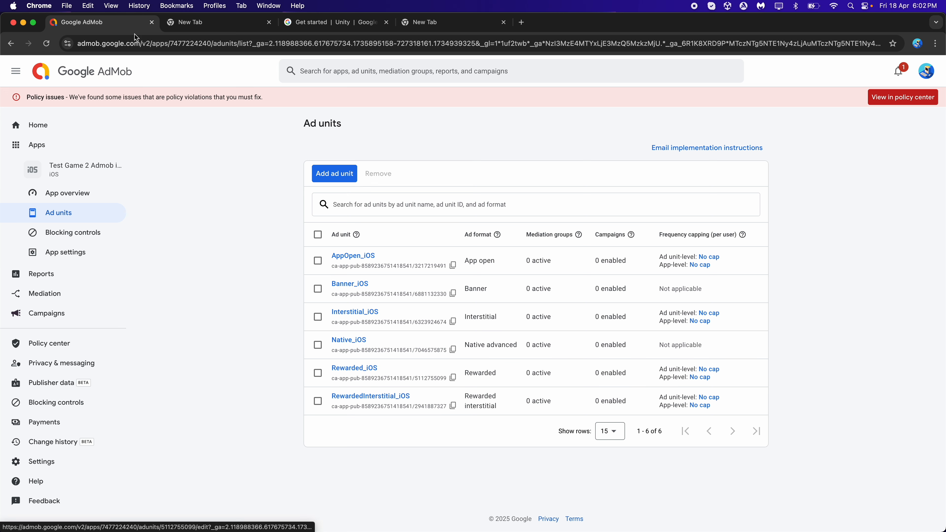
click(24, 23)
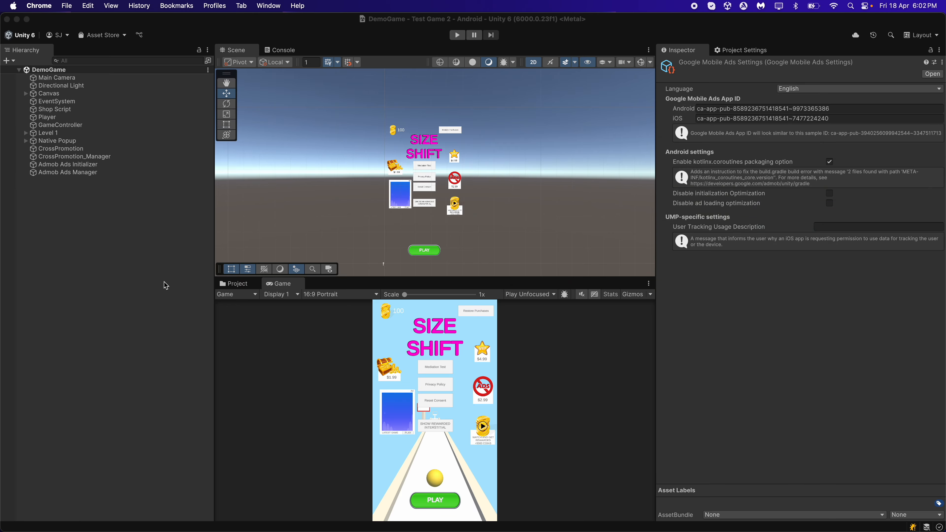
click(98, 164)
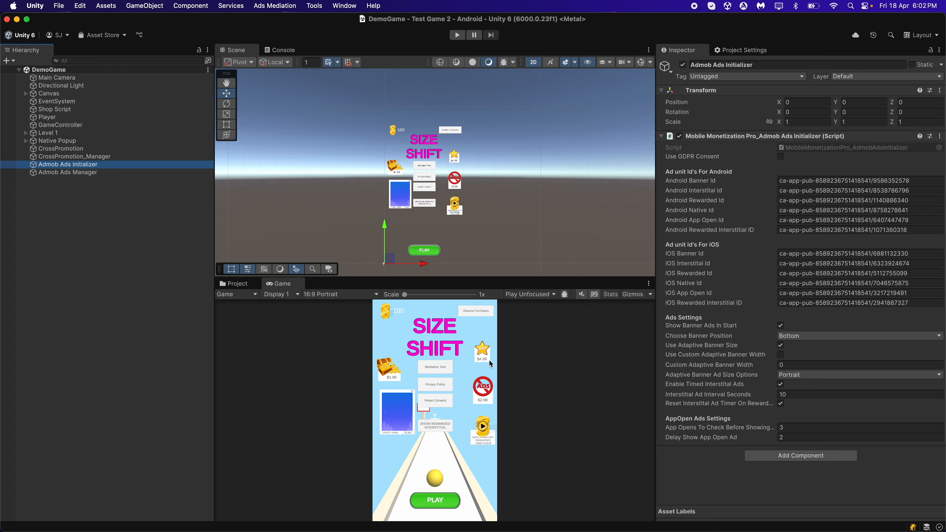
click(119, 210)
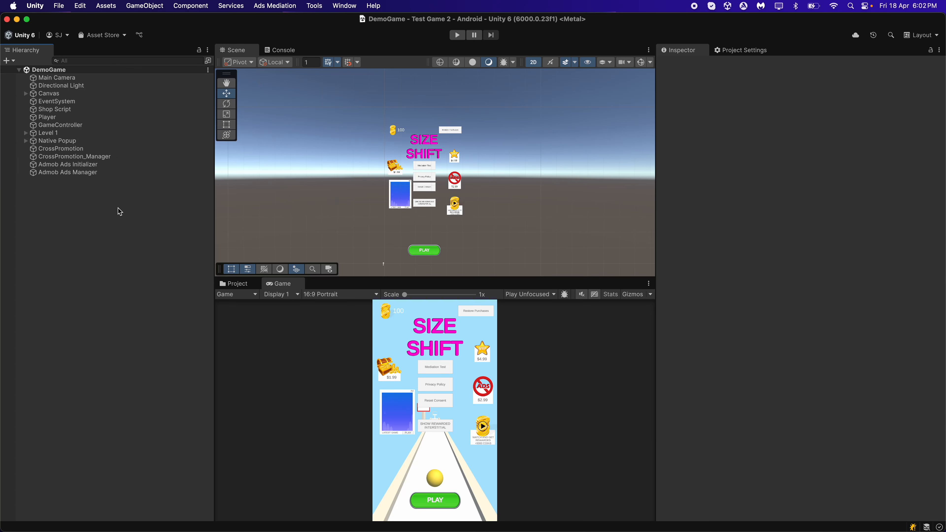
Open the build profiles and select iOS as the build platform
click(59, 5)
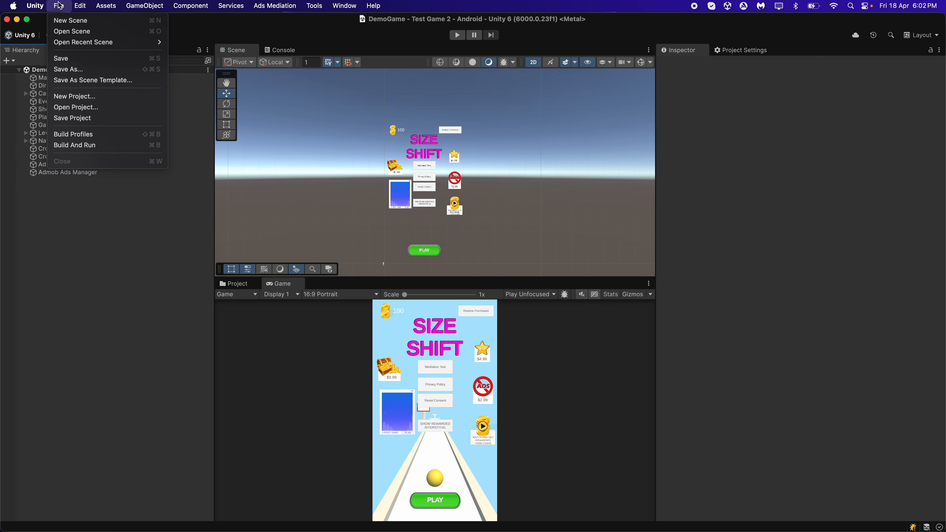
click(74, 134)
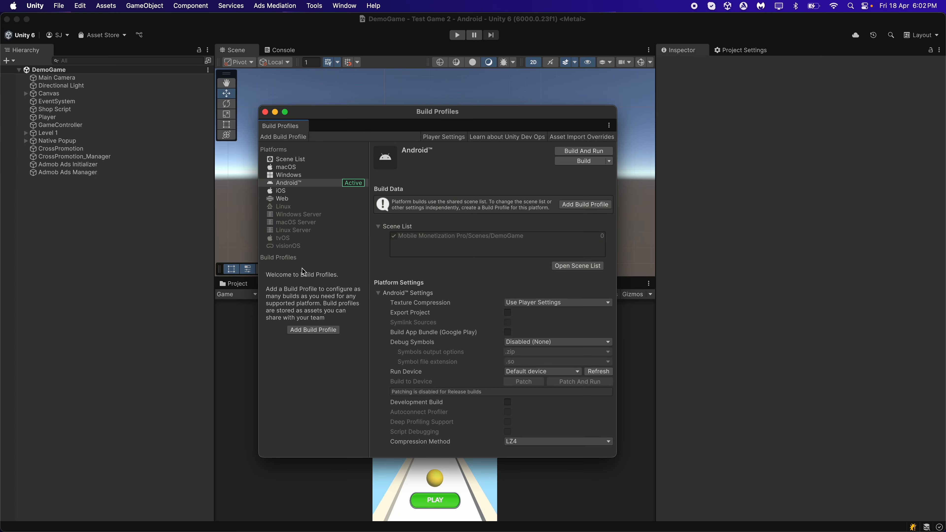
click(300, 191)
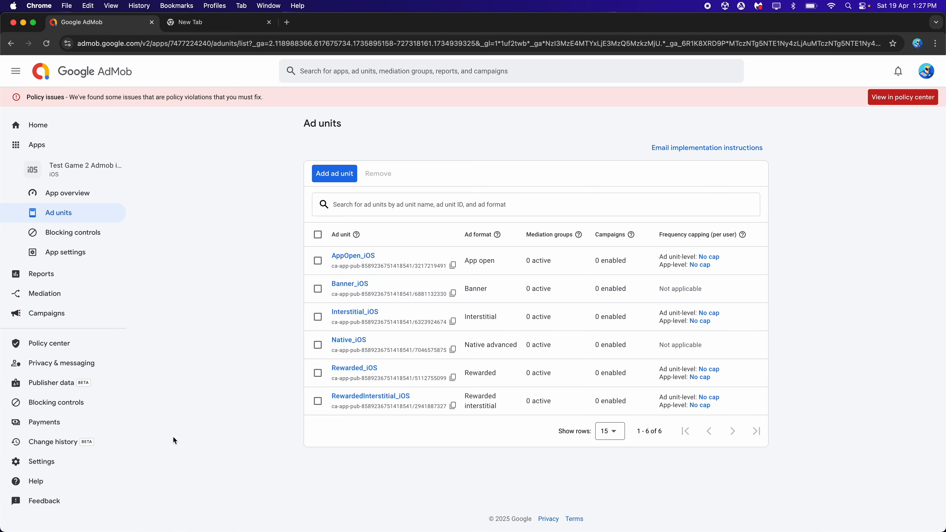
In AdMob's settings, start adding another test device
click(82, 459)
click(382, 155)
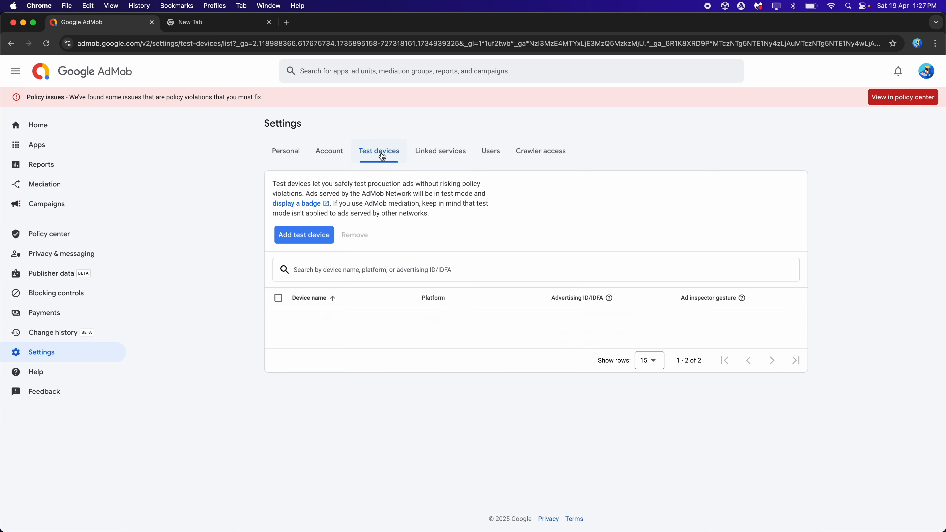
click(317, 236)
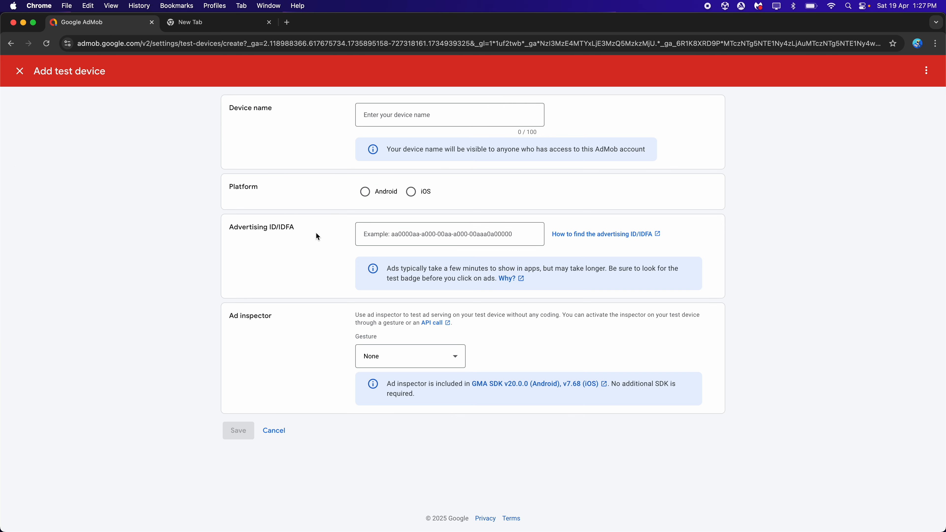
Name the test device iPhone, set its platform to iOS, and highlight the note about iOS 14 ad serving
click(419, 113)
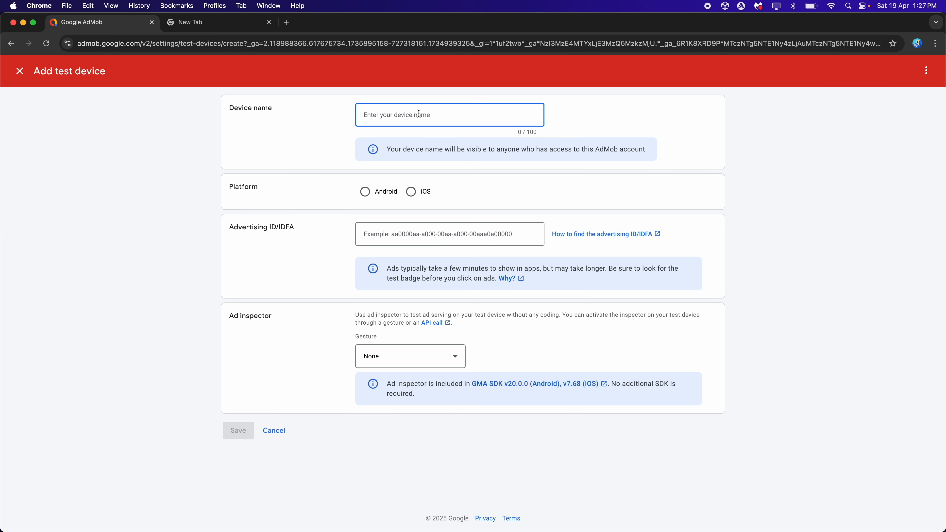
text(iPhone)
click(296, 152)
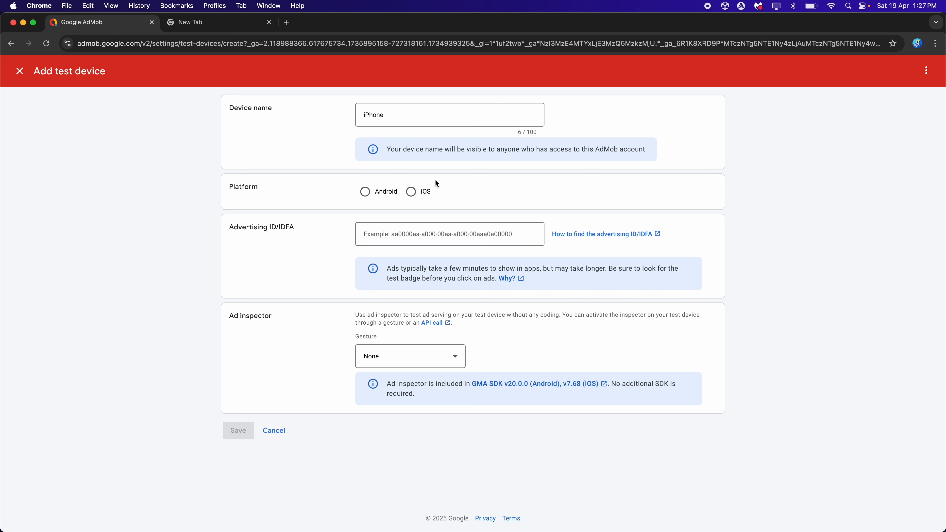
click(411, 192)
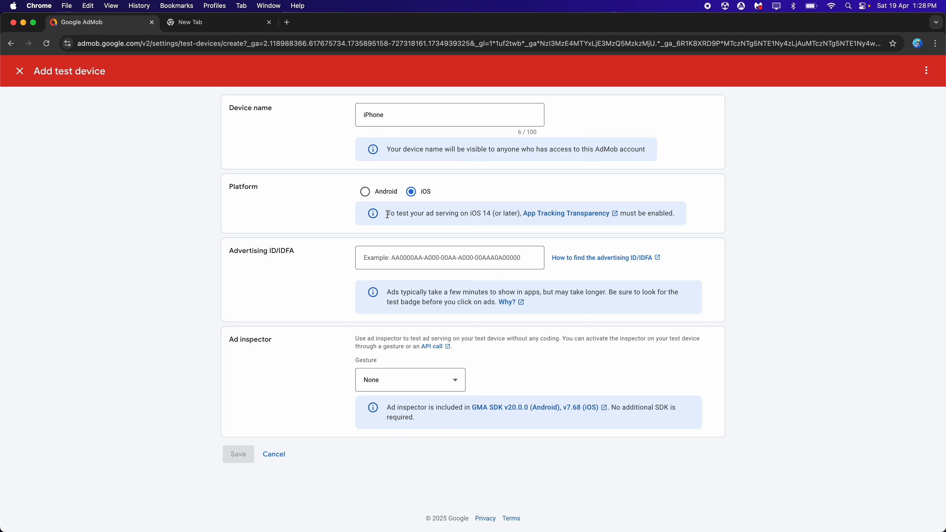
drag(387, 214, 507, 216)
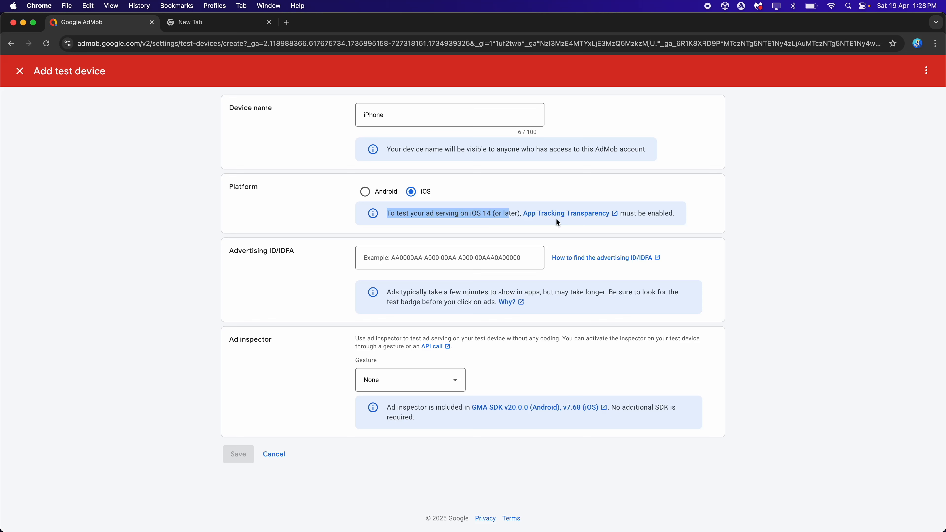
click(726, 196)
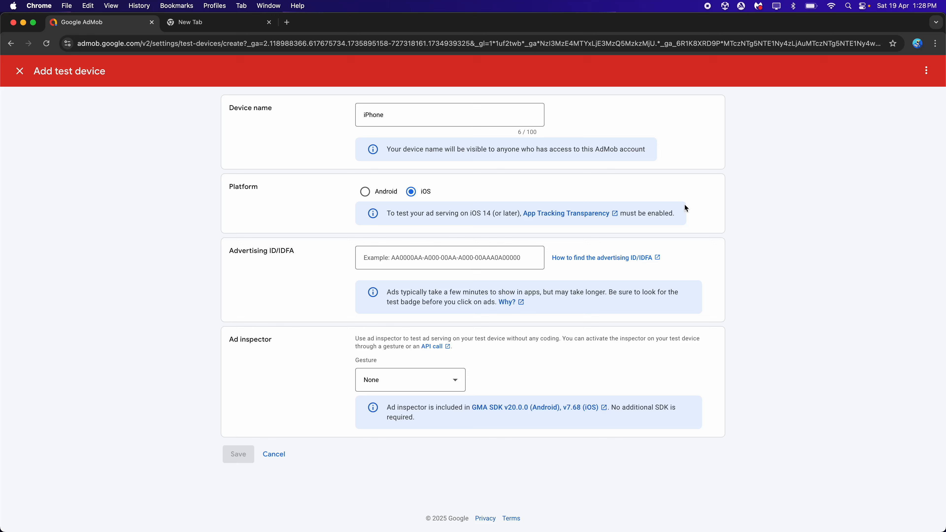
In Unity, close the build profiles and search the Unity Registry for IOS to check the iOS 14 Advertising Support package and its samples
click(730, 503)
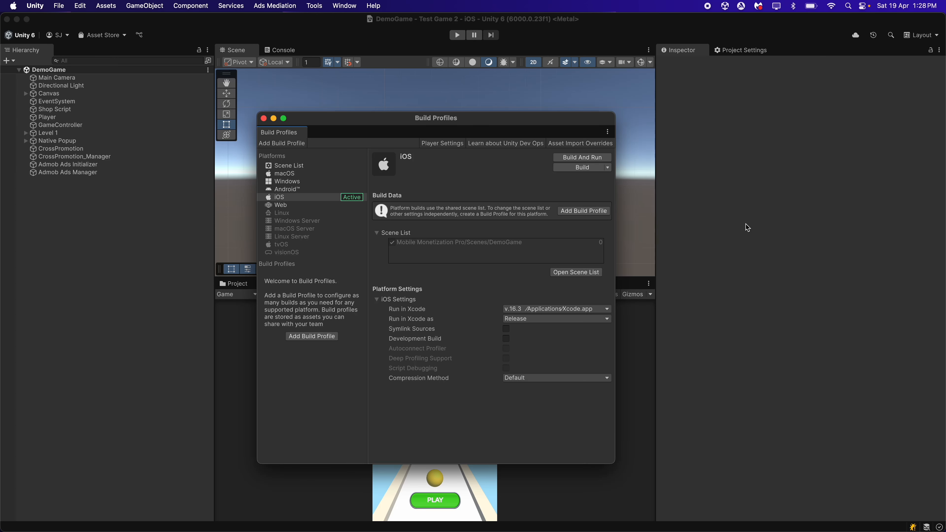
click(263, 118)
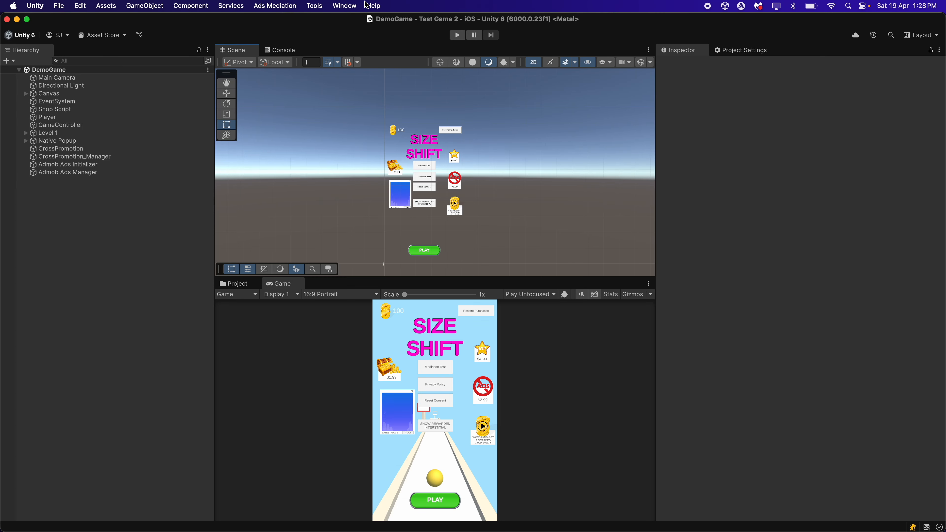
click(345, 5)
click(359, 156)
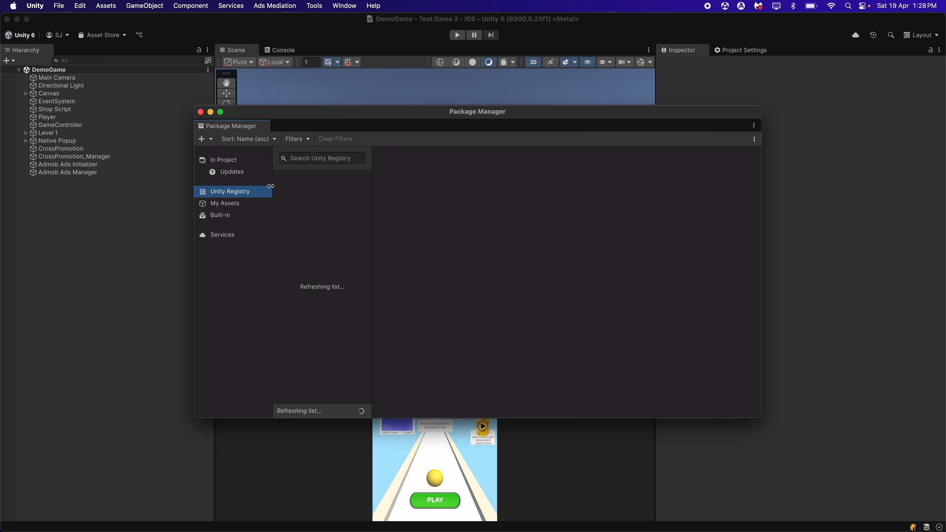
click(309, 159)
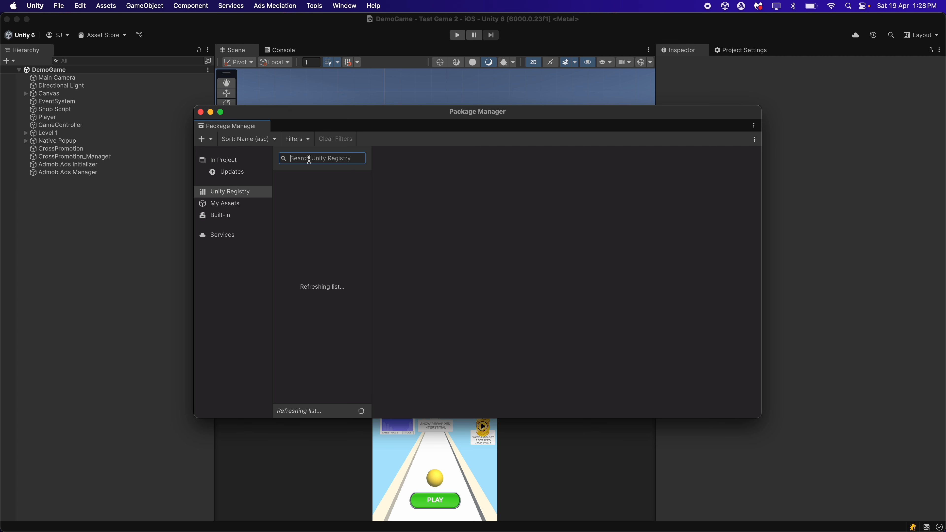
text(IOS)
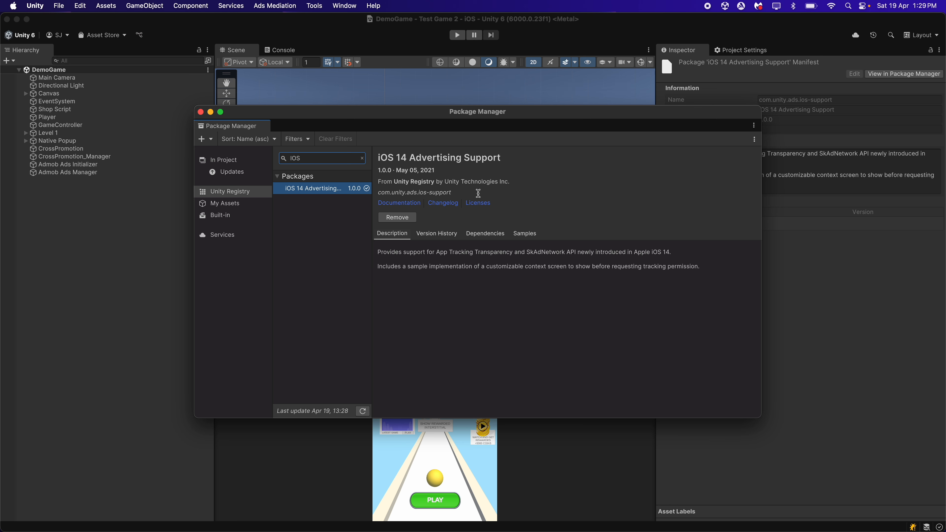
click(531, 236)
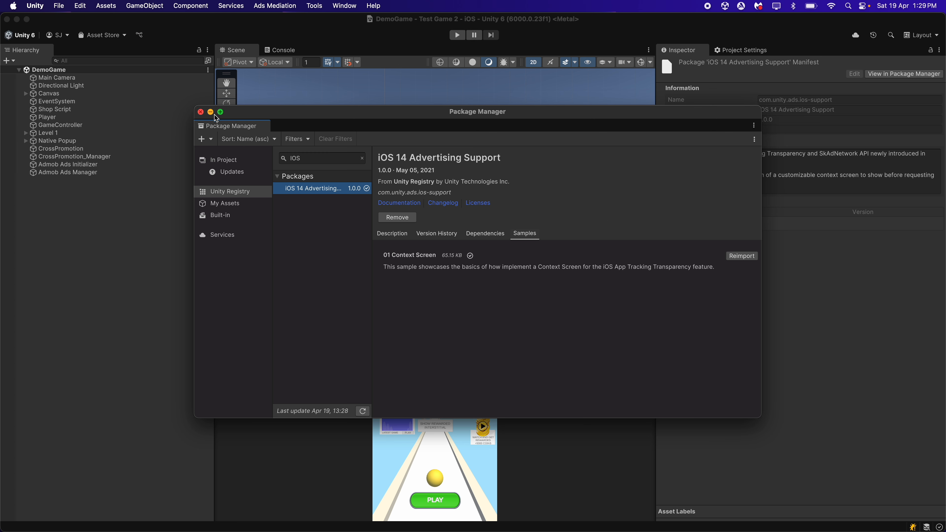
click(200, 111)
Leave the package manager and open the Context Screen Sample scene from the iOS 14 Advertising Support samples folder
click(240, 284)
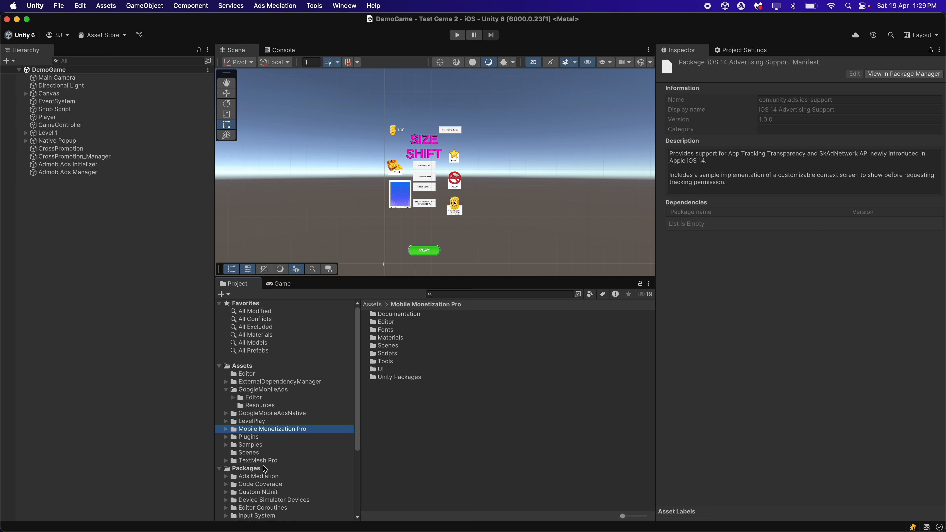
click(250, 445)
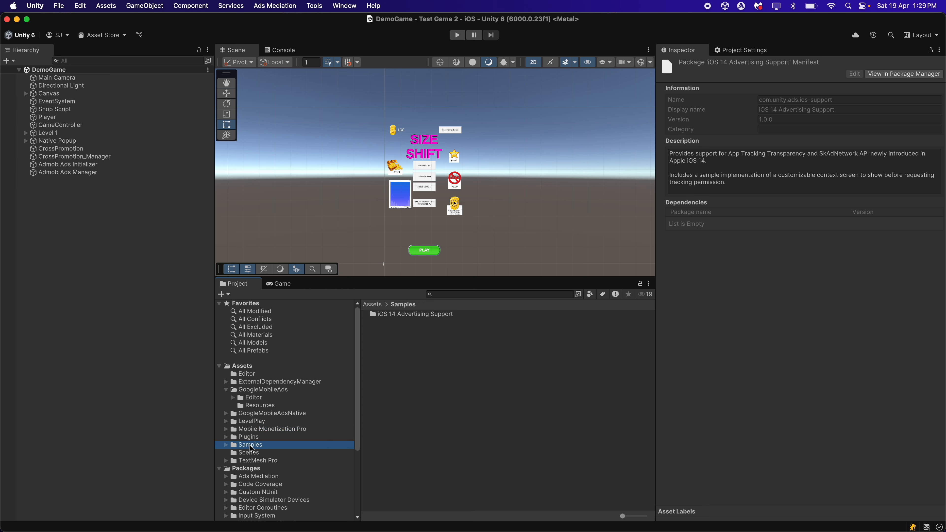
double_click(397, 315)
double_click(397, 315)
double_click(397, 314)
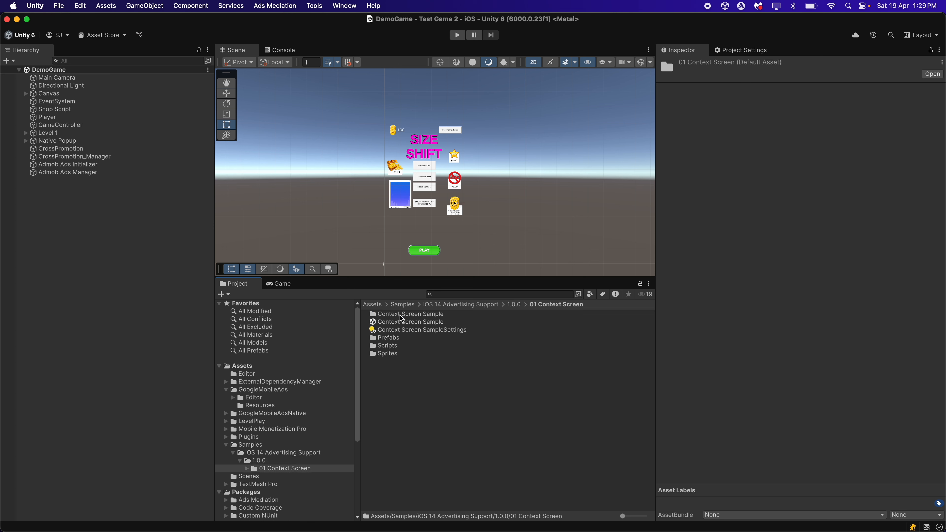
click(380, 323)
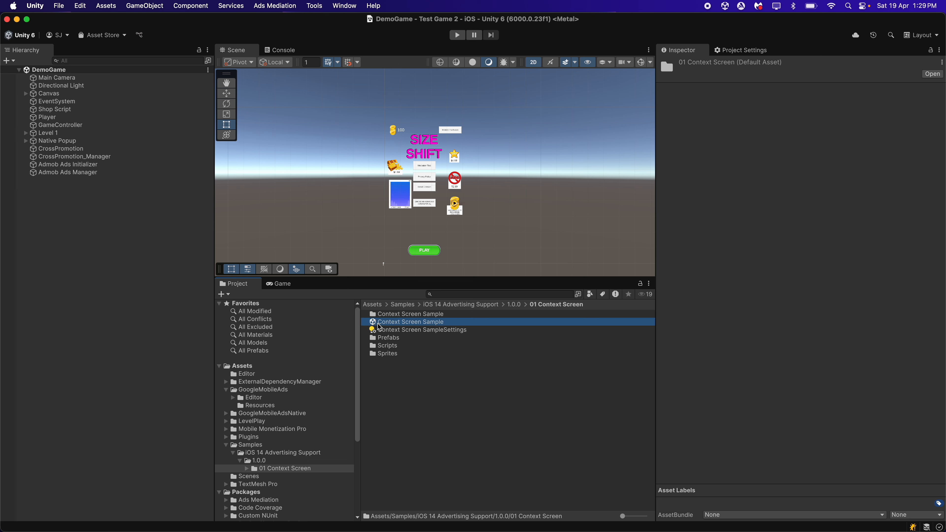
double_click(419, 323)
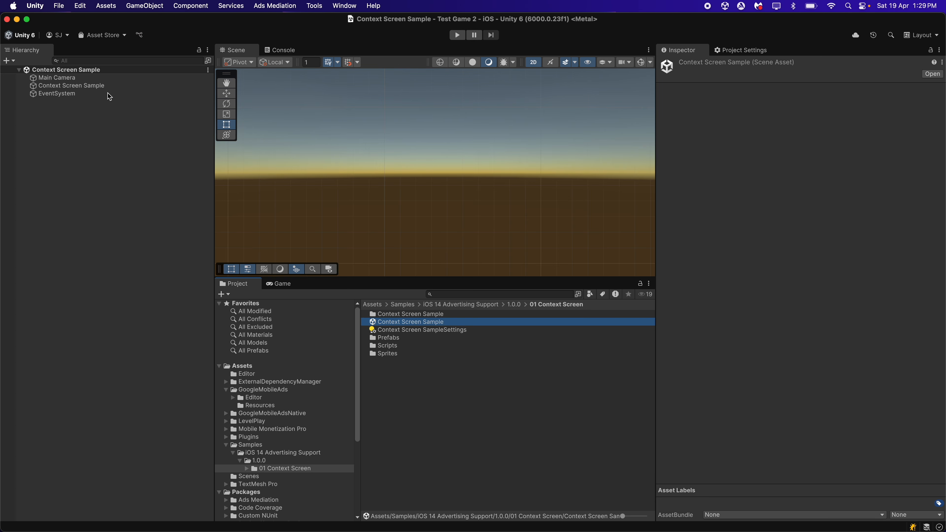
Set the Load Scene Number to 1 on the Context Screen Sample object's ATT Screen Manager script
click(88, 86)
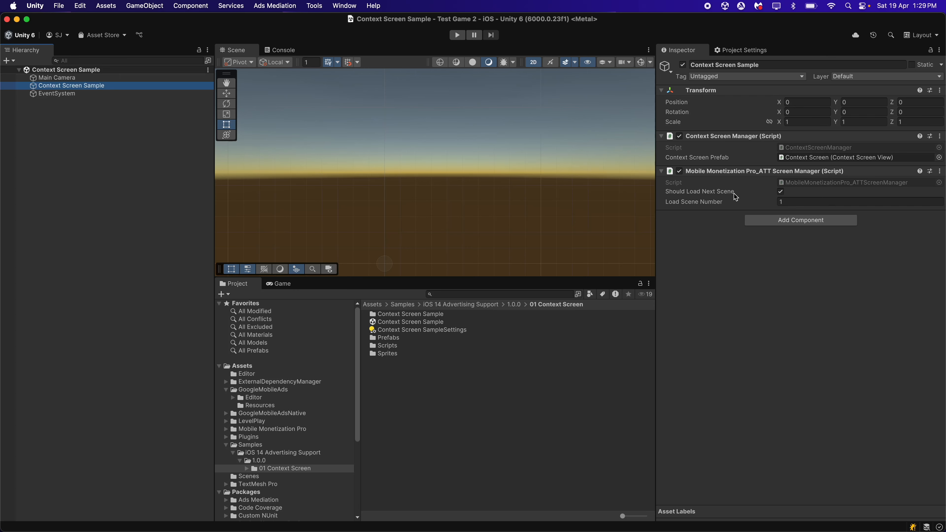
click(780, 199)
text(1)
Add the open Context Screen Sample scene to the build scene list and place it above DemoGame
click(59, 5)
click(90, 132)
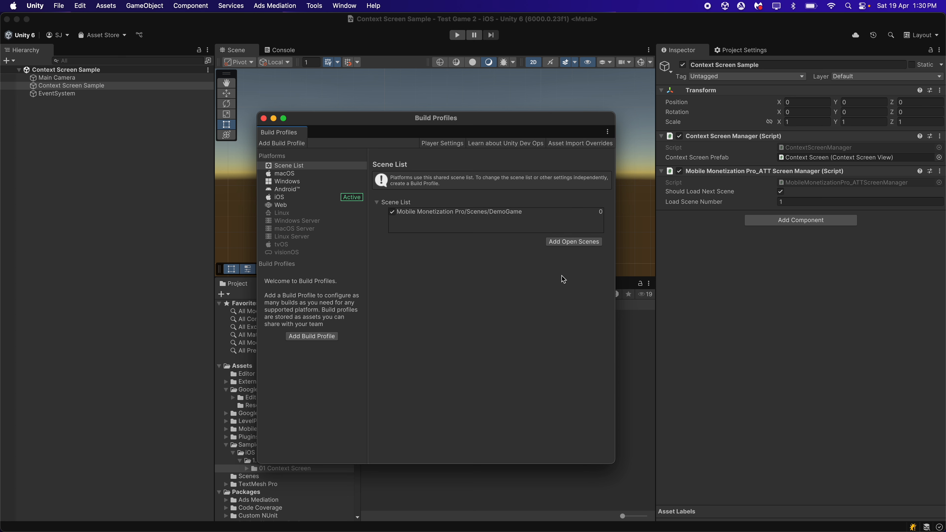
click(561, 244)
drag(436, 215, 440, 226)
click(411, 214)
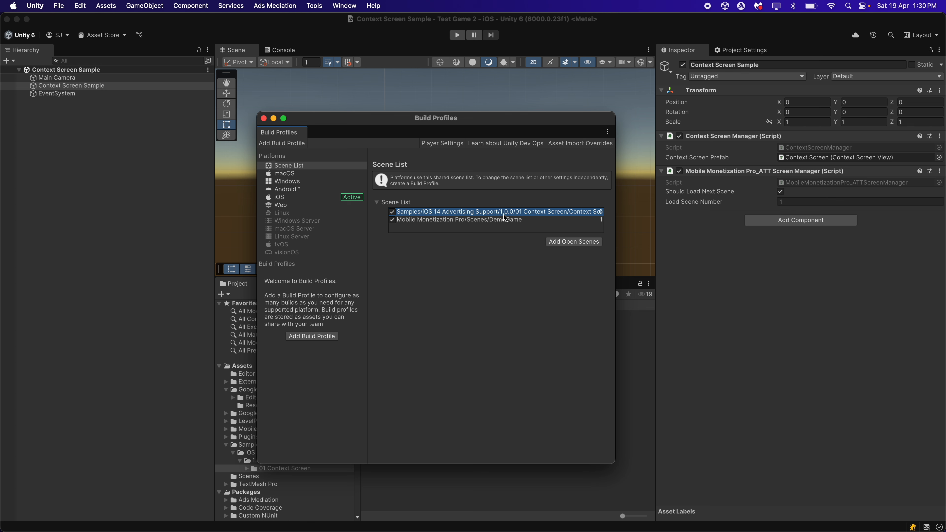
click(507, 220)
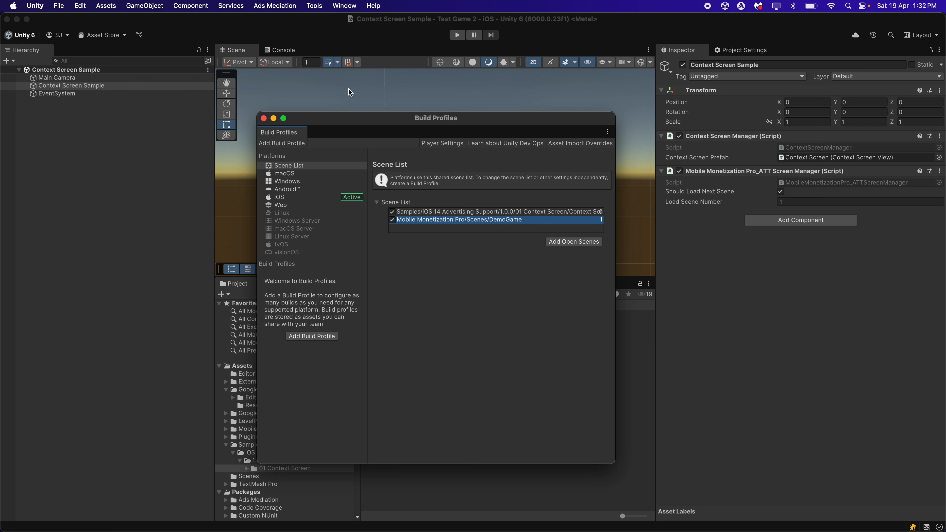
click(264, 118)
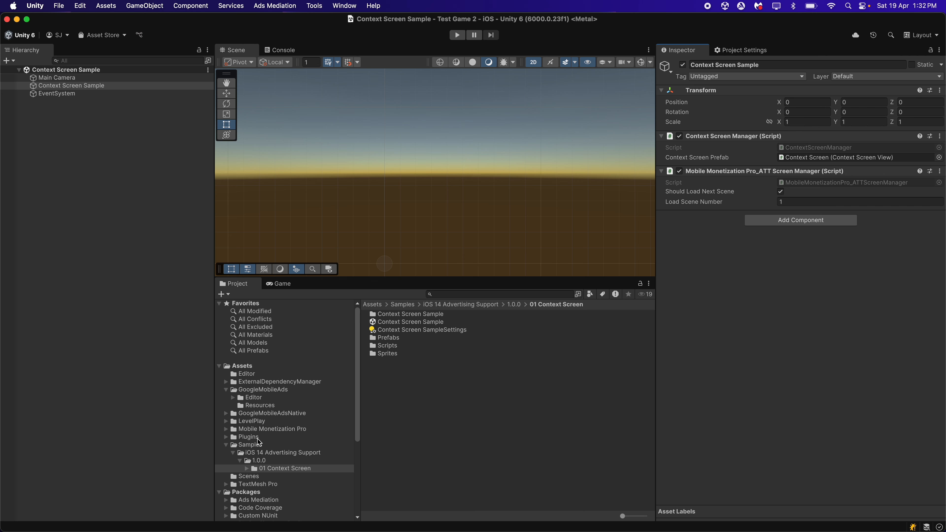
Reopen the DemoGame scene from the Mobile Monetization Pro Scenes folder
click(226, 444)
click(279, 430)
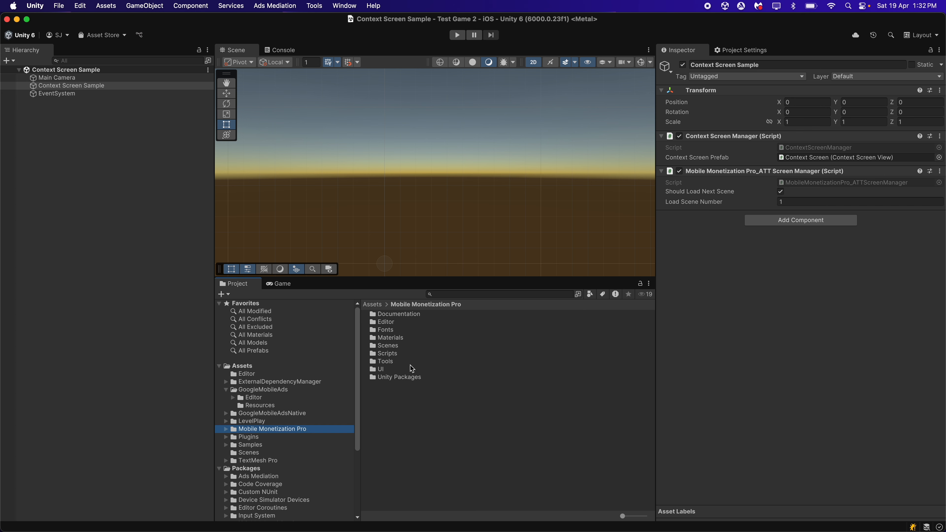
double_click(407, 348)
double_click(396, 324)
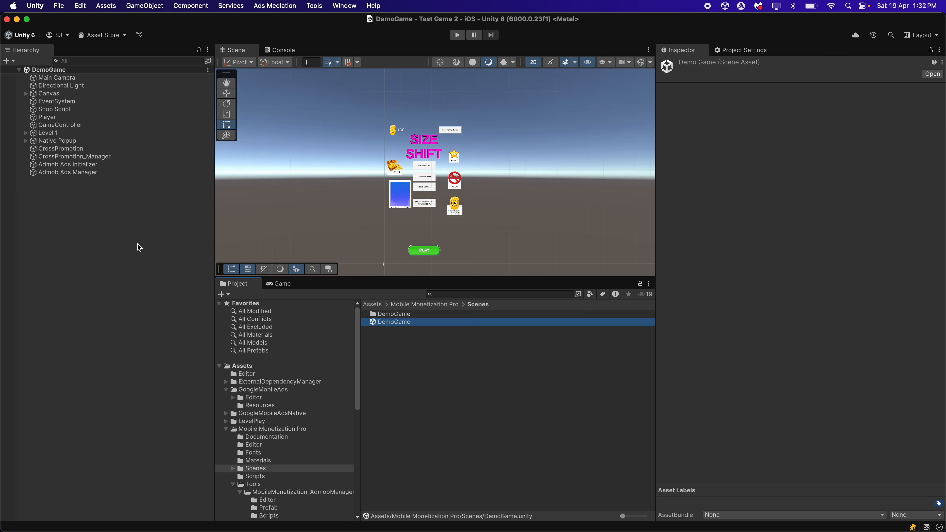
click(131, 257)
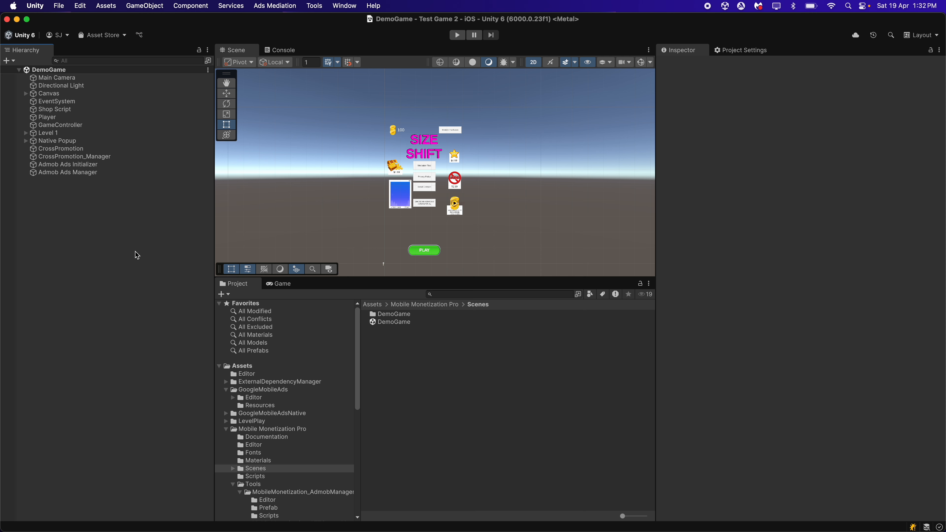
On the iPhone, find My Device ID by AppsFlyer in the App Store, open it and copy the device's advertising ID
click(662, 520)
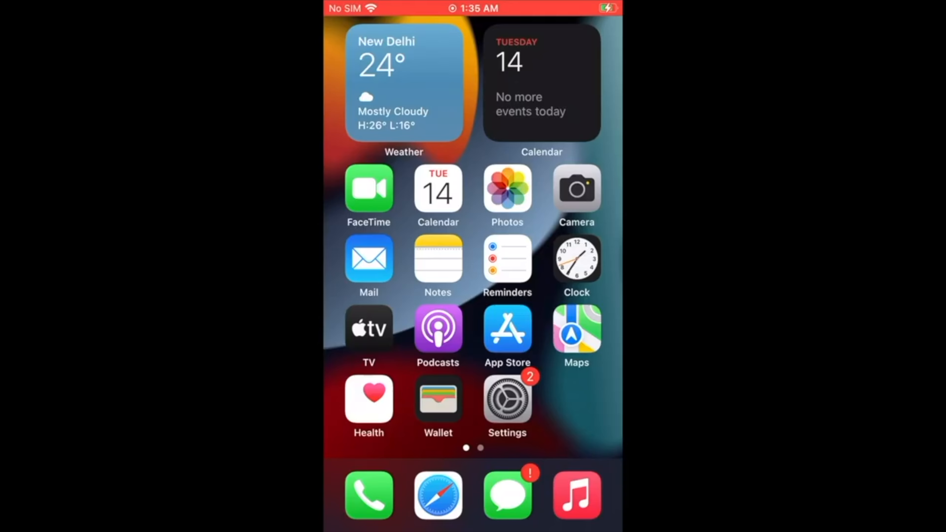
click(447, 108)
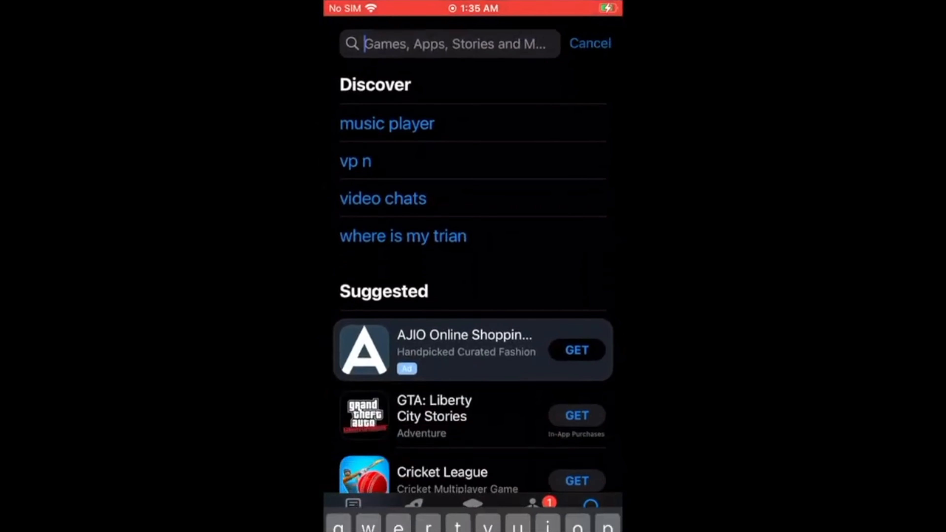
text(ap)
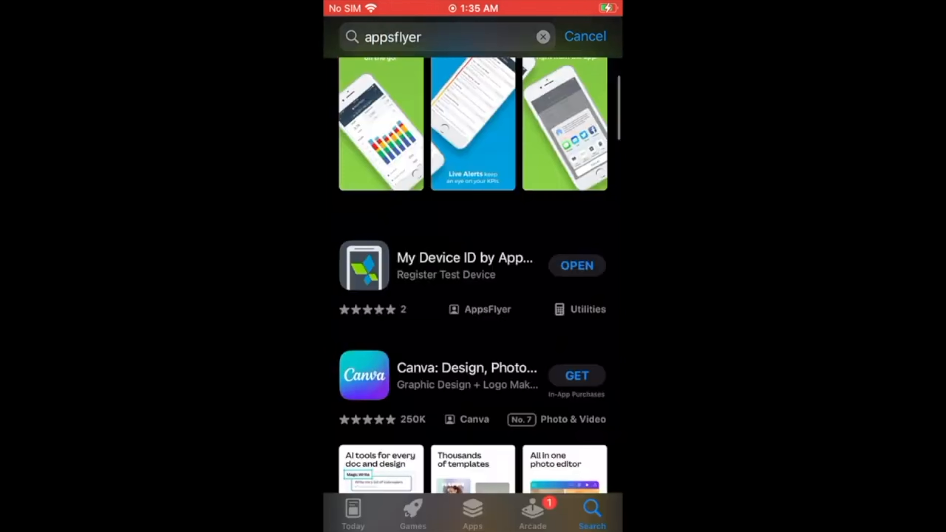
click(465, 266)
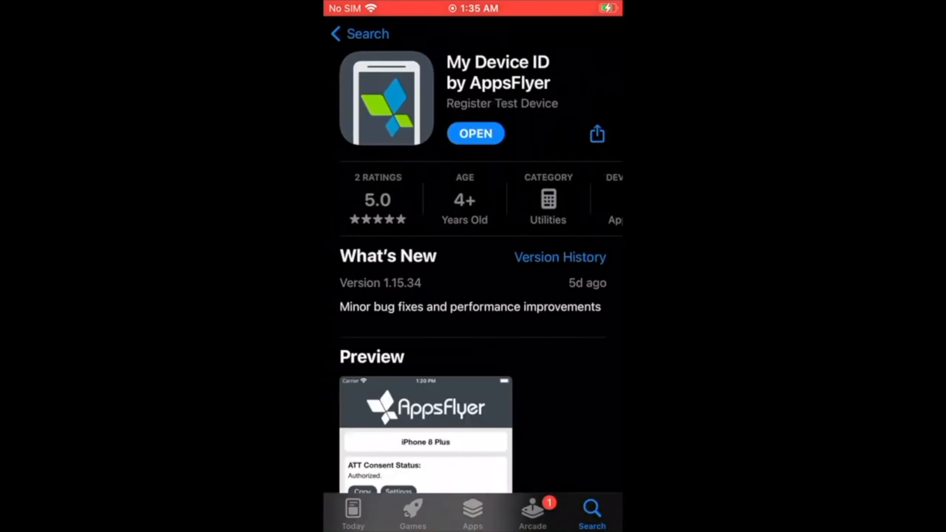
click(475, 133)
click(367, 310)
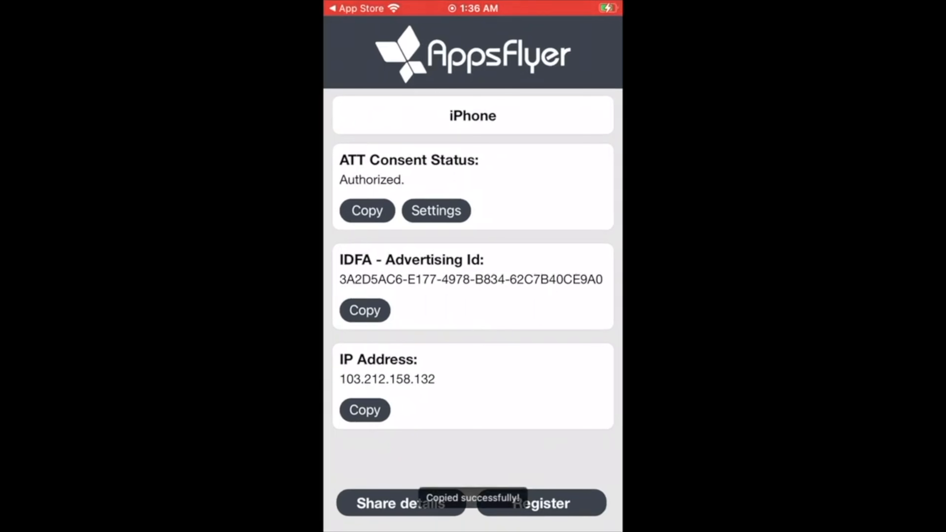
click(365, 310)
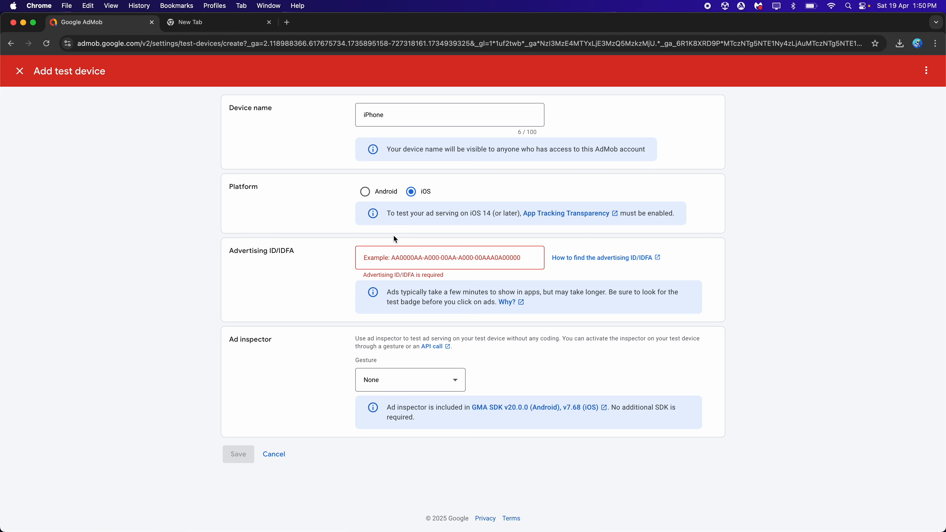
In AdMob, paste the copied advertising ID into the iPhone test device's Advertising ID/IDFA field and save the device
click(396, 254)
key(super+v)
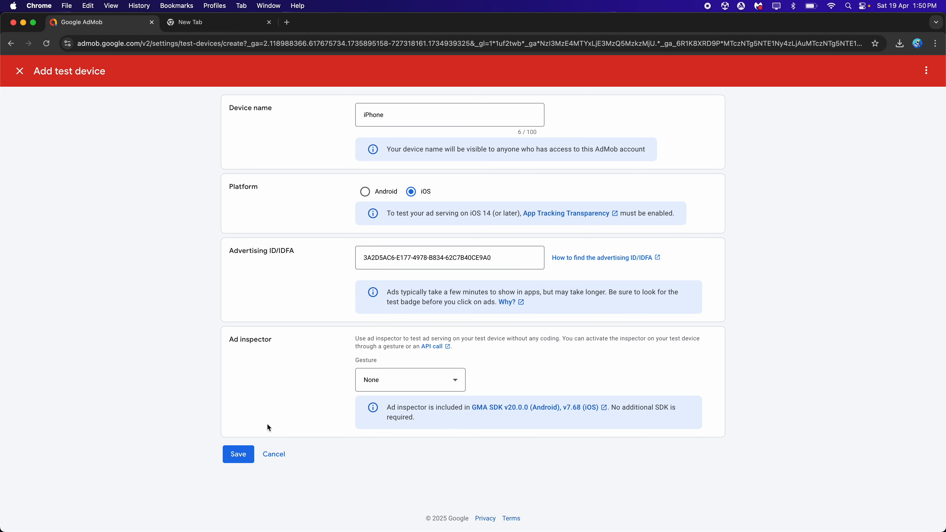
click(235, 453)
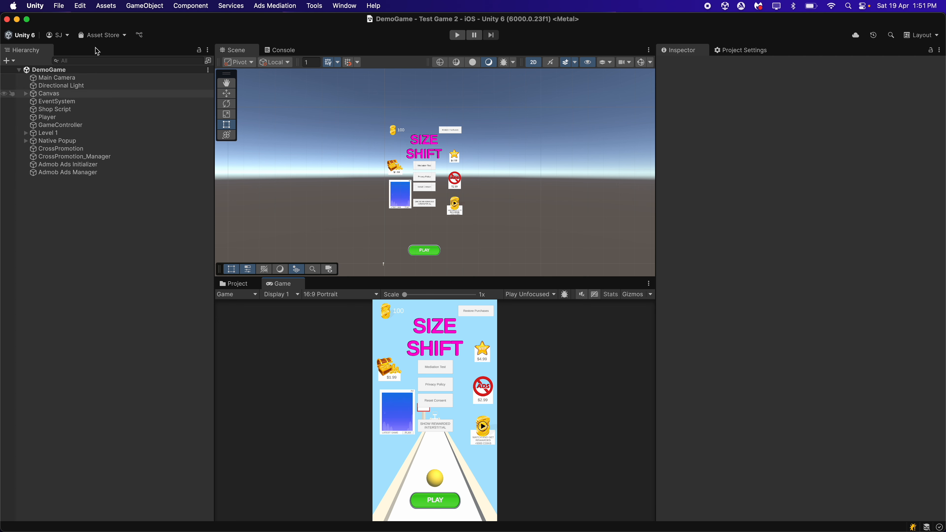
In Unity, save the DemoGame scene and build the project for iOS
click(58, 6)
click(63, 62)
click(59, 6)
click(90, 135)
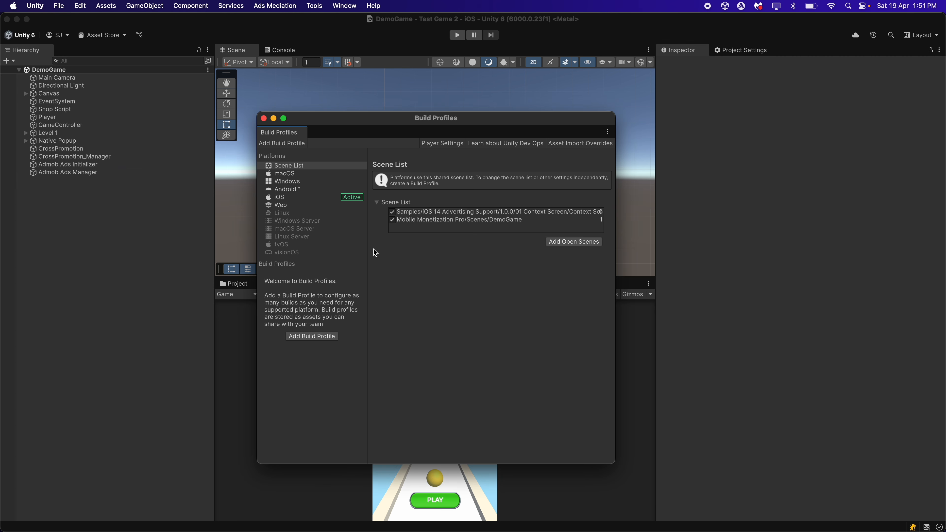
click(303, 197)
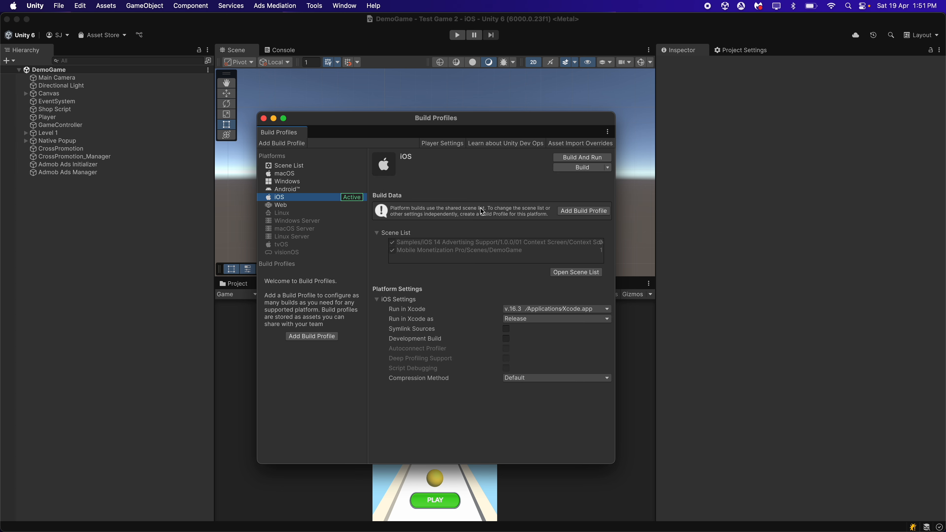
click(582, 167)
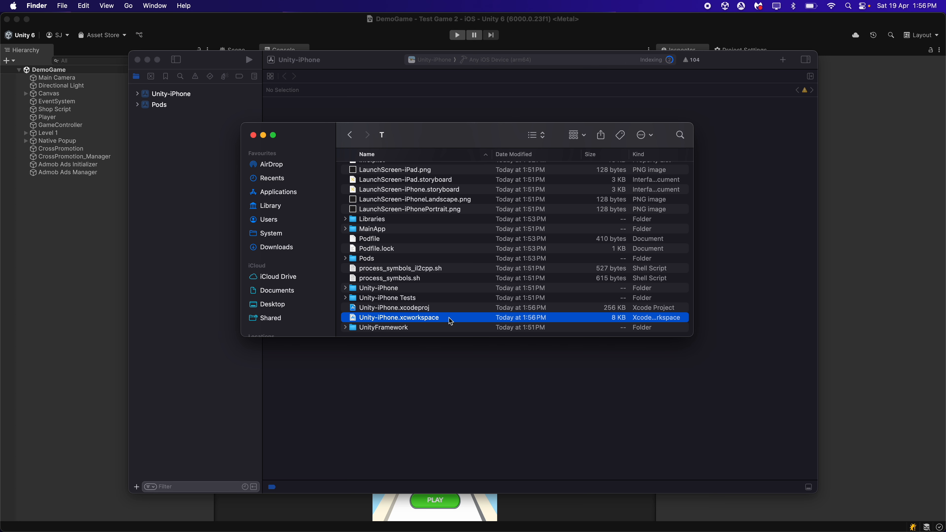
In Xcode, set the Unity-iPhone target's App Category to Games
click(233, 317)
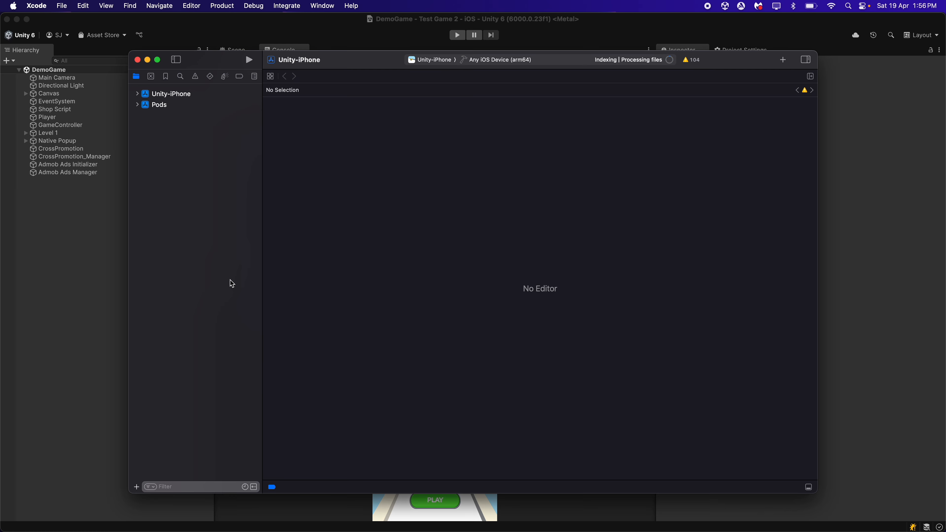
click(205, 91)
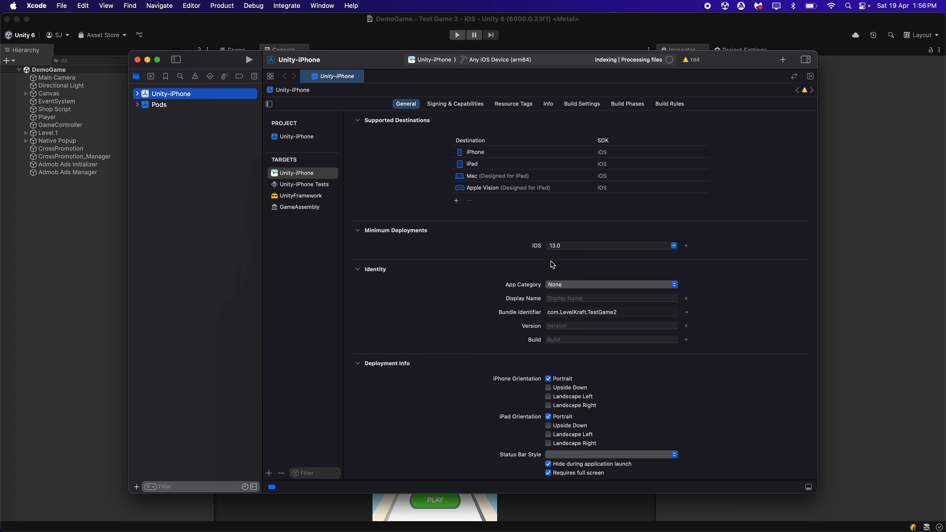
click(564, 285)
click(579, 362)
Choose the connected iPhone as the run destination and run the Unity-iPhone build on it
click(501, 60)
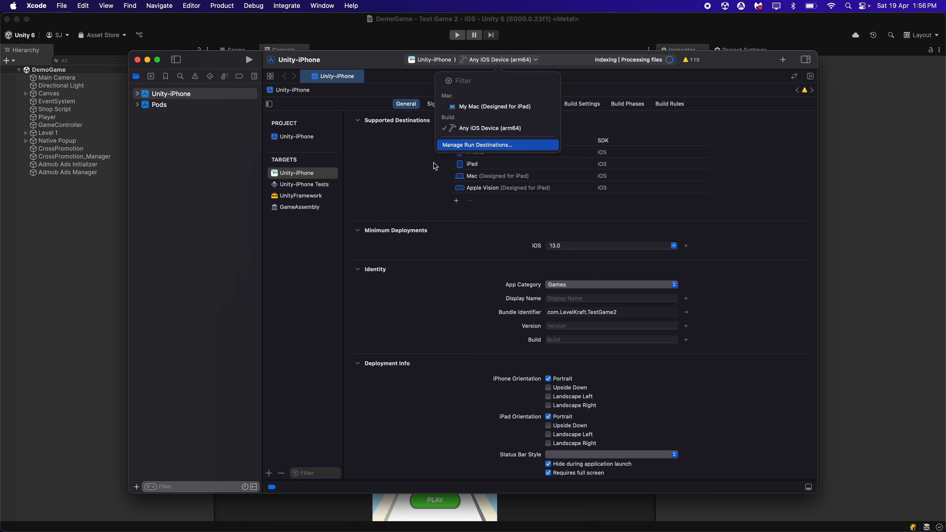
click(339, 227)
click(495, 59)
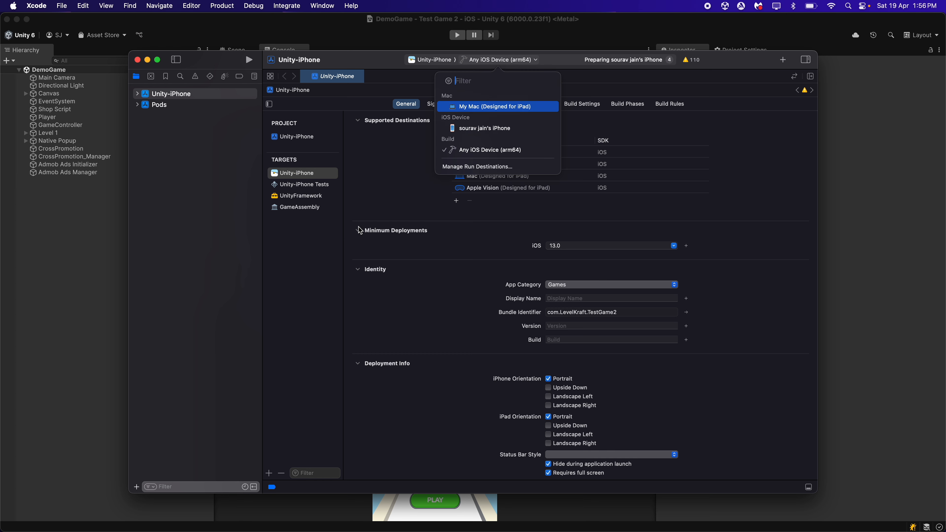
click(482, 129)
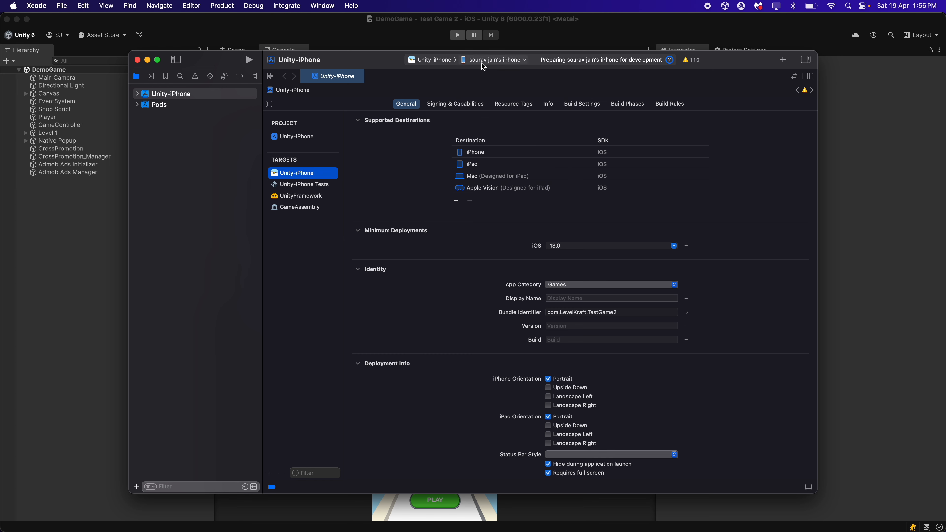
click(248, 59)
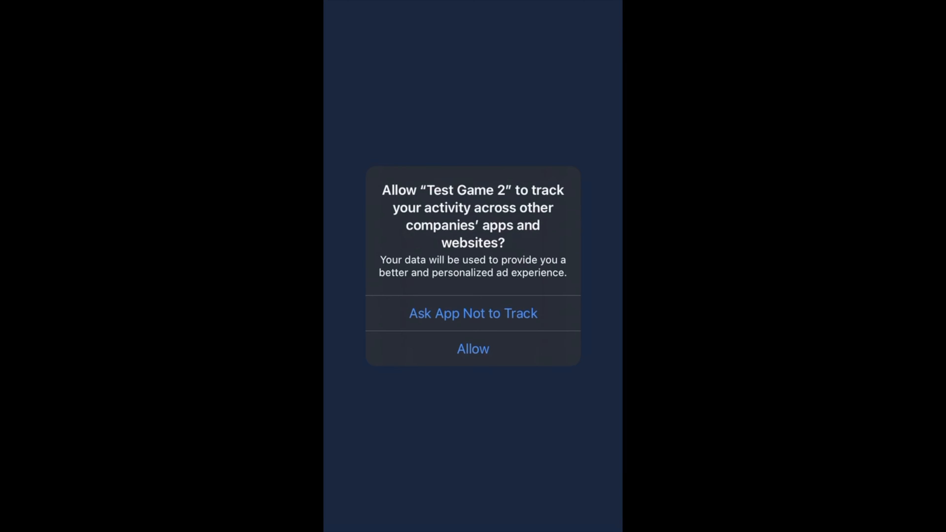
On the iPhone, allow Test Game 2 to track activity, then test the gameplay slider and the +5000 coins rewarded ad
click(473, 349)
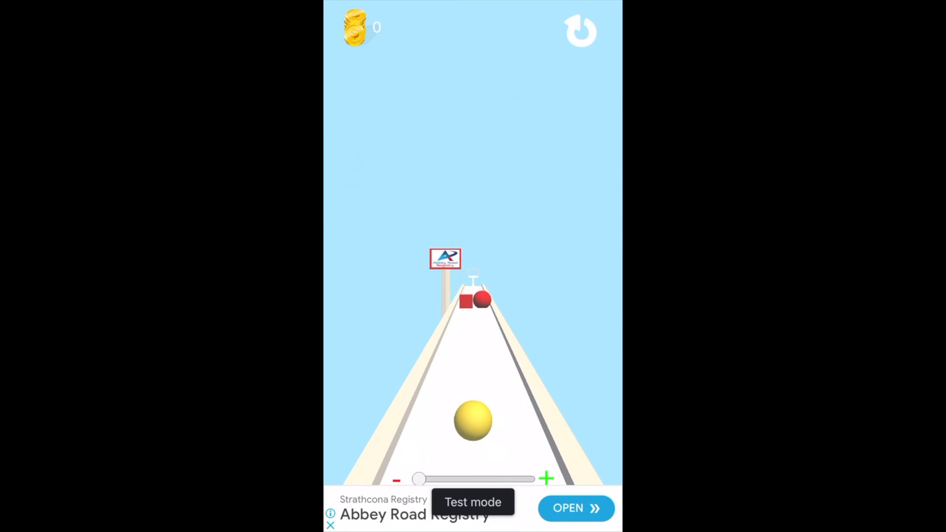
drag(419, 480, 468, 479)
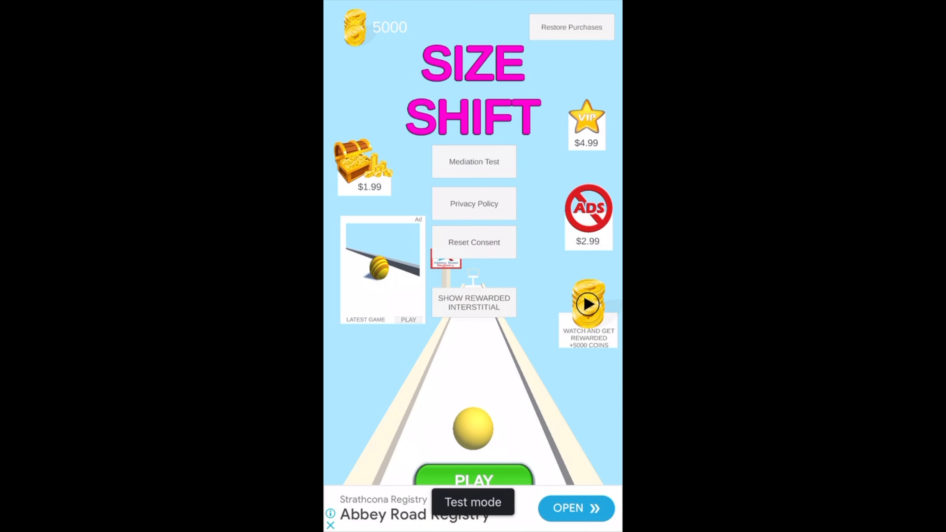
click(587, 305)
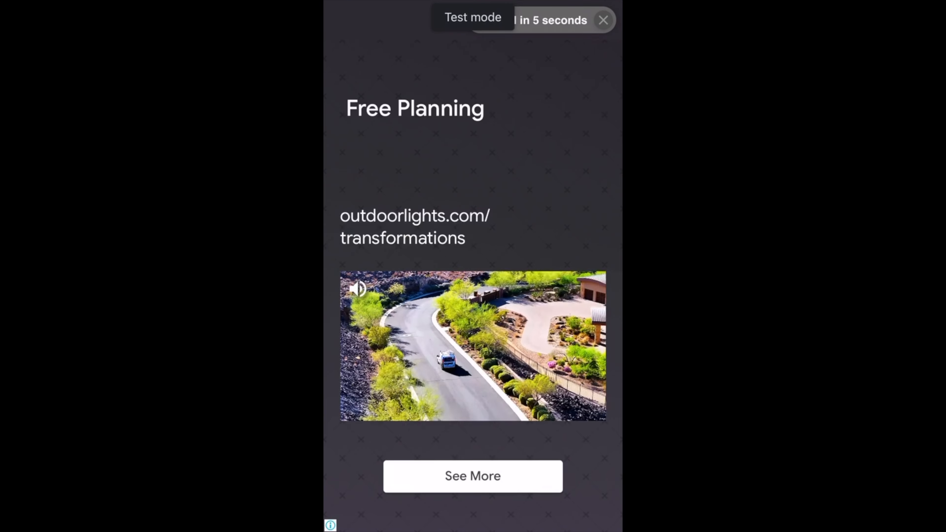